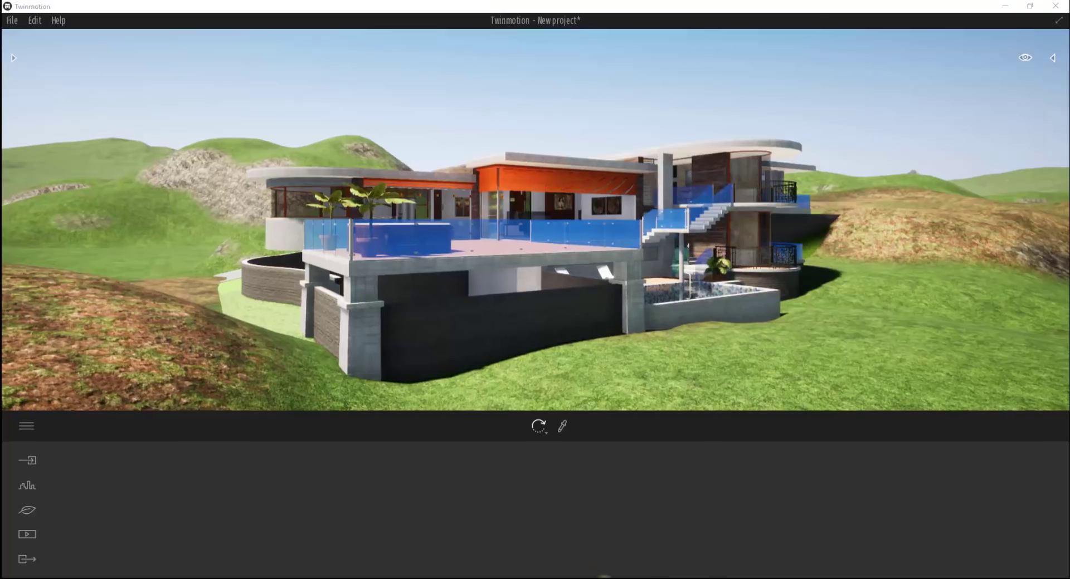
Step: Examine the imported house and the surrounding sculpted terrain from several distances and angles
right_drag(630, 249, 622, 229)
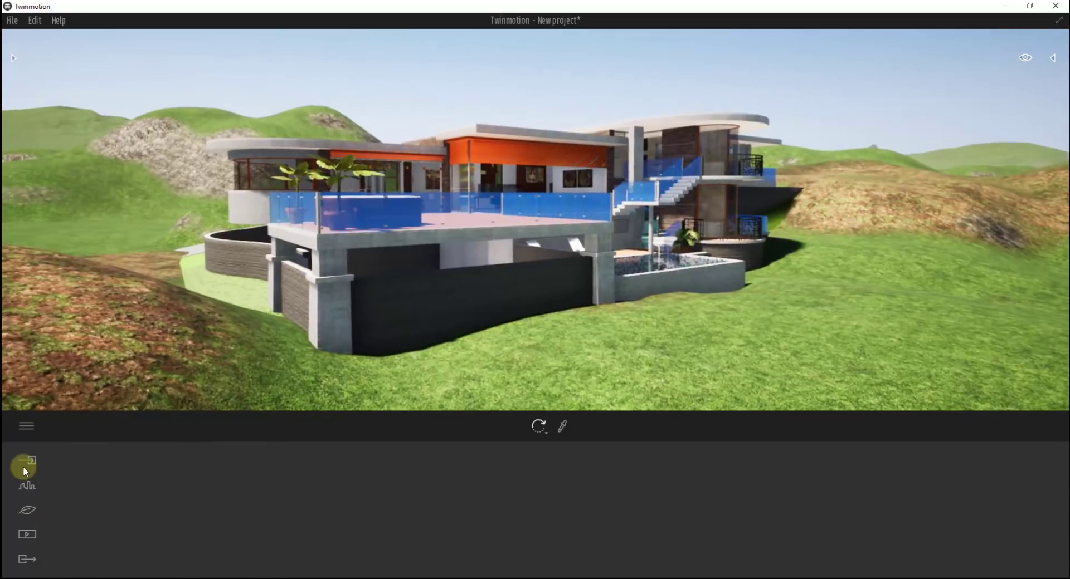
click(25, 468)
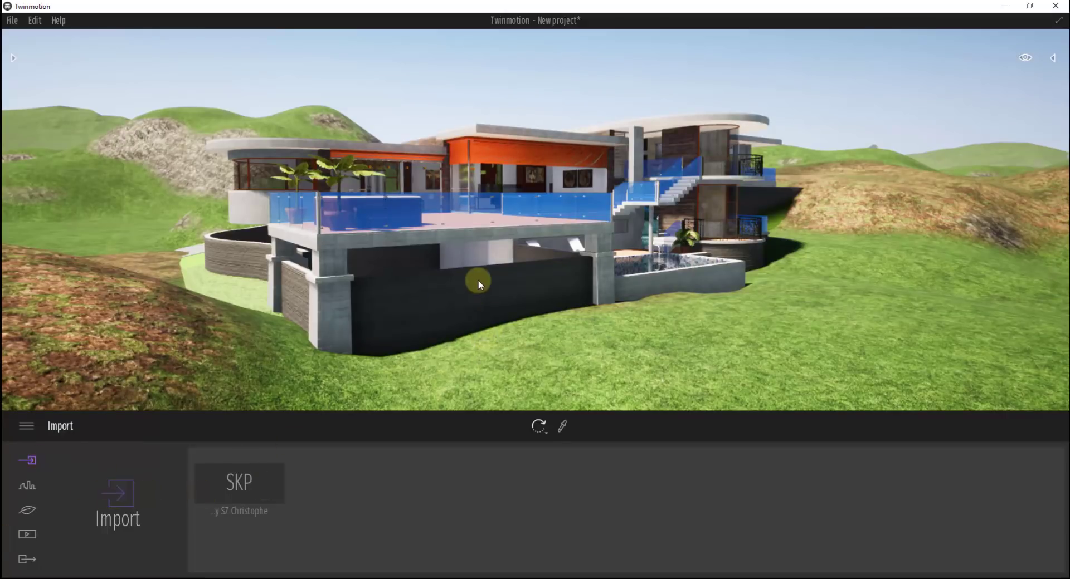
right_drag(478, 281, 481, 284)
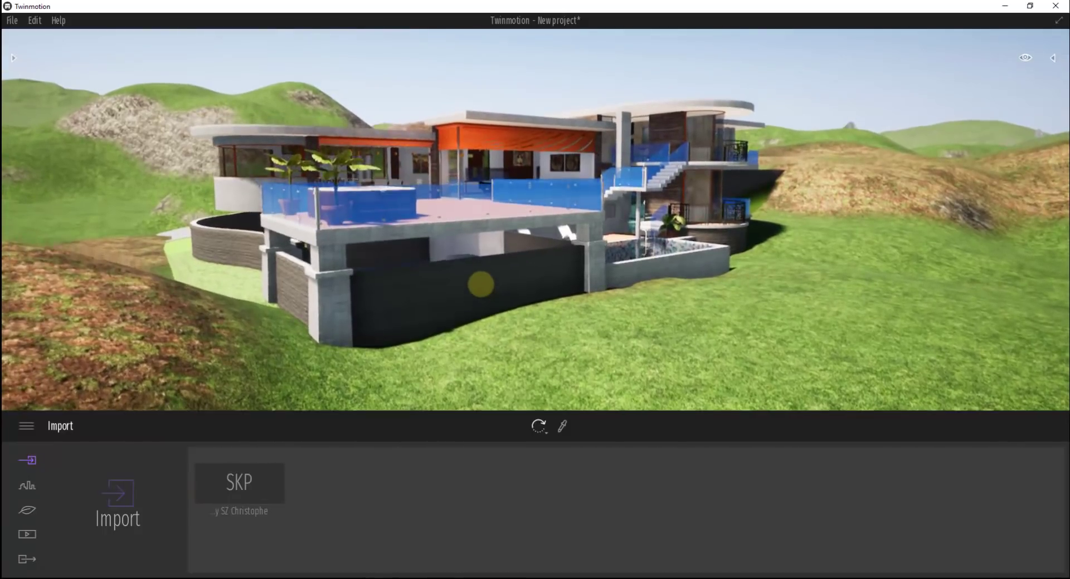
shift+middle_drag(481, 284, 484, 283)
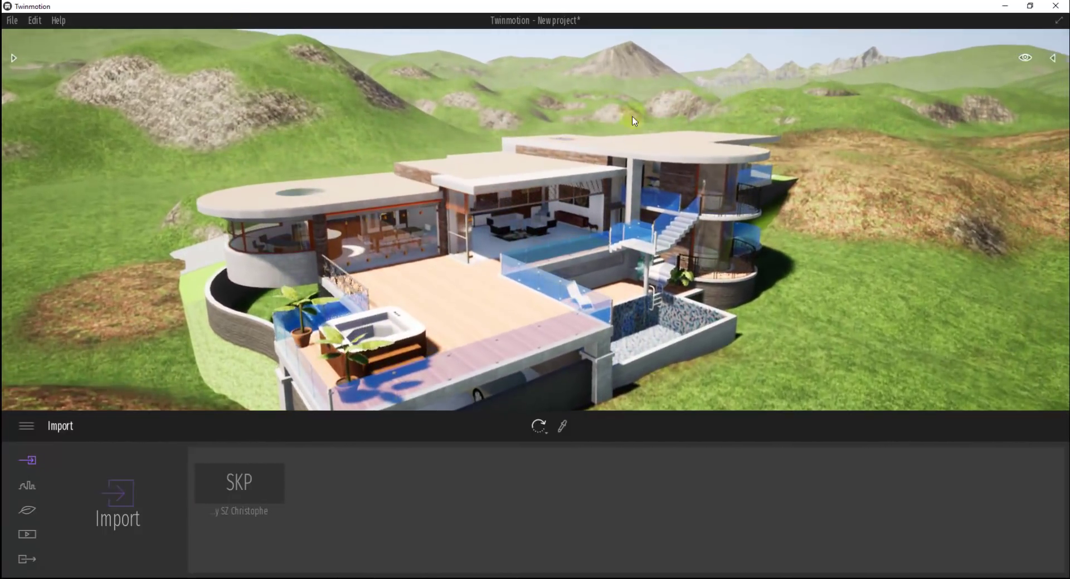
right_drag(540, 256, 535, 255)
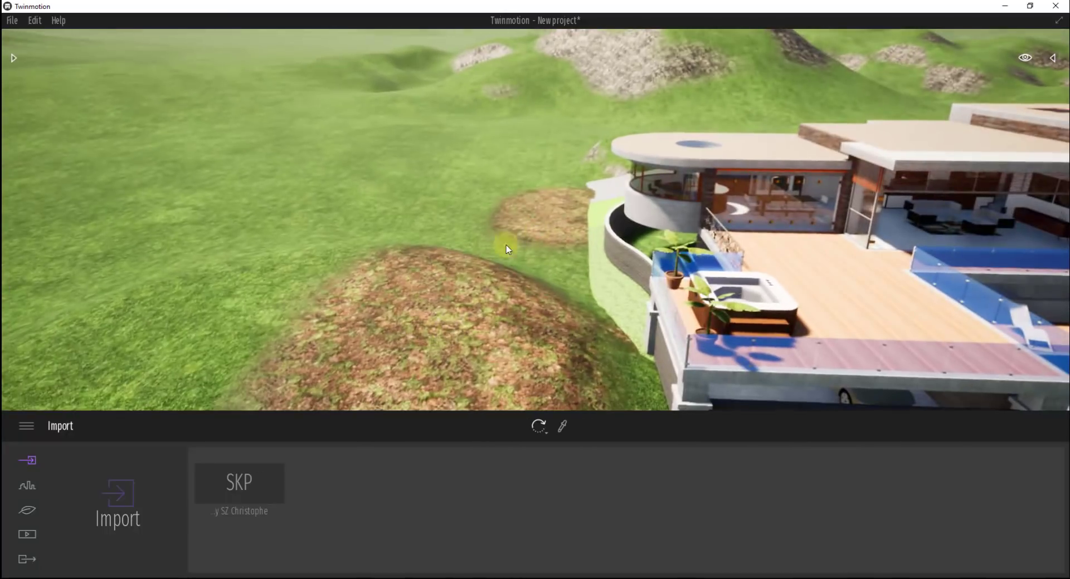
right_drag(603, 289, 673, 303)
mouse_move(673, 303)
mouse_down()
mouse_move(711, 303)
mouse_move(675, 303)
mouse_up()
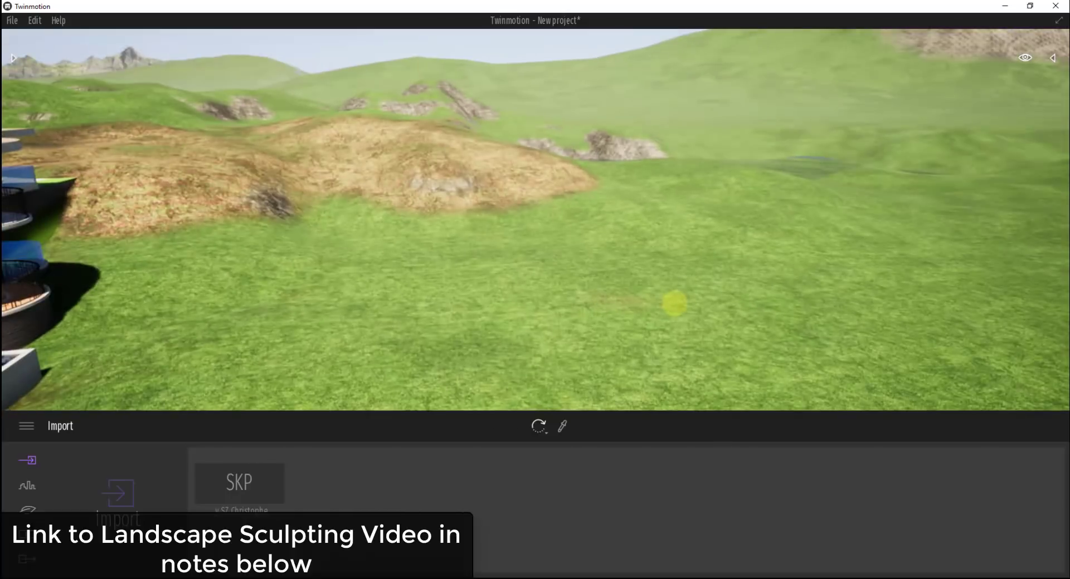
right_drag(667, 304, 671, 303)
key(s)
key(s)
drag(670, 298, 671, 304)
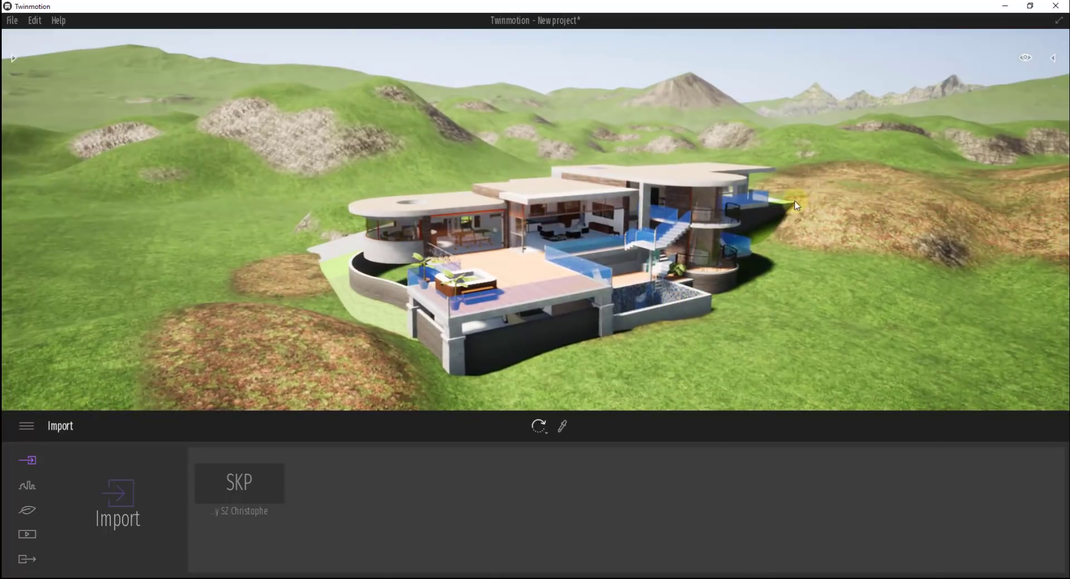
right_drag(463, 203, 460, 202)
drag(458, 202, 467, 202)
right_drag(467, 202, 463, 201)
drag(462, 202, 443, 201)
right_drag(442, 202, 460, 201)
click(460, 201)
click(584, 129)
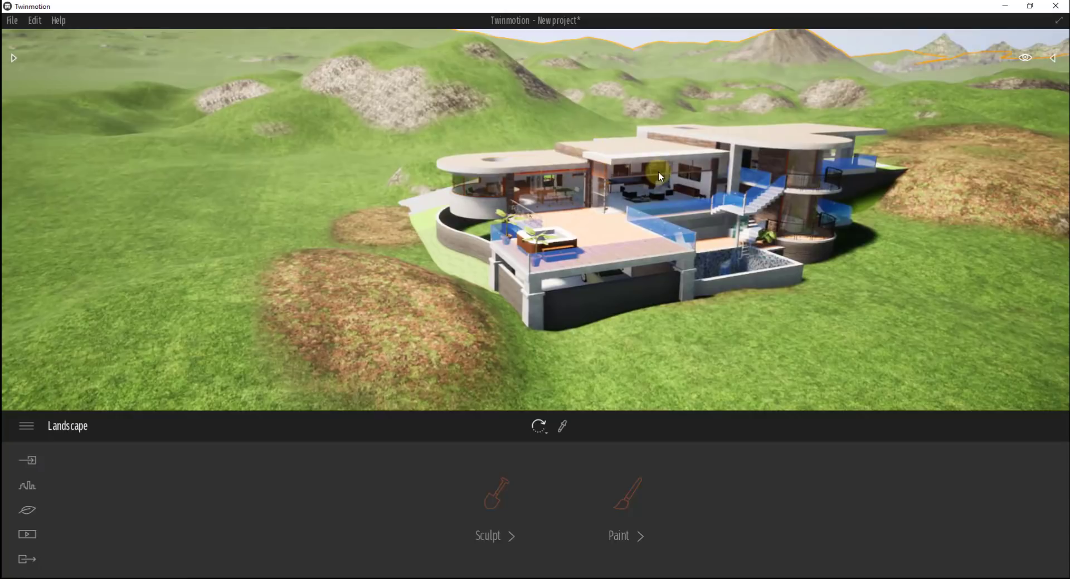
right_drag(584, 260, 591, 254)
Step: Set the navigation speed to bicycle
mouse_move(1026, 63)
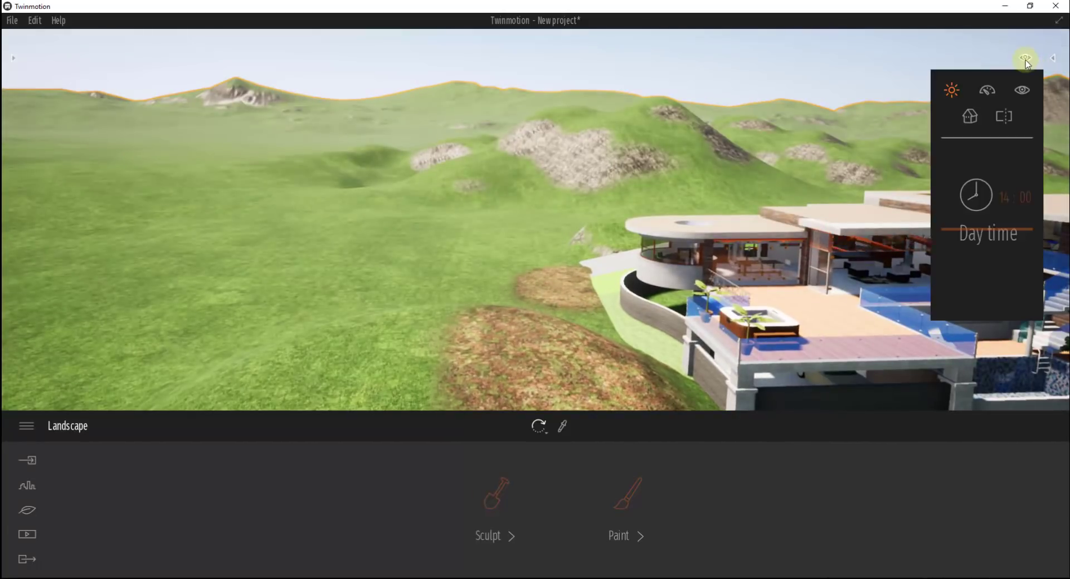
click(987, 89)
click(985, 224)
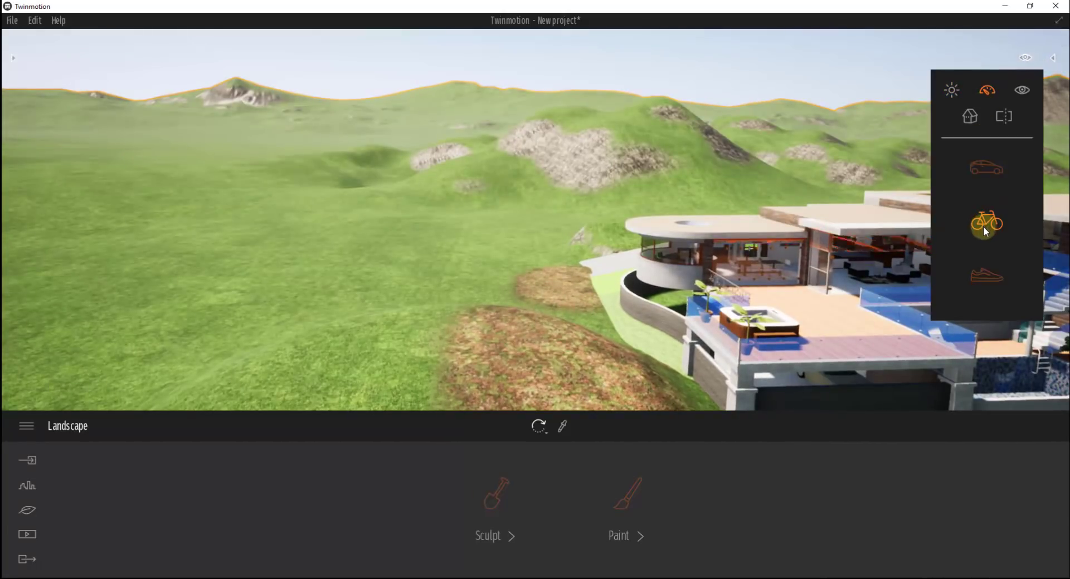
Step: Place a Nordmann spruce 2 from the Trees library at the far end of the lawn in front of the house's entrance side
key(w)
right_drag(673, 265, 674, 265)
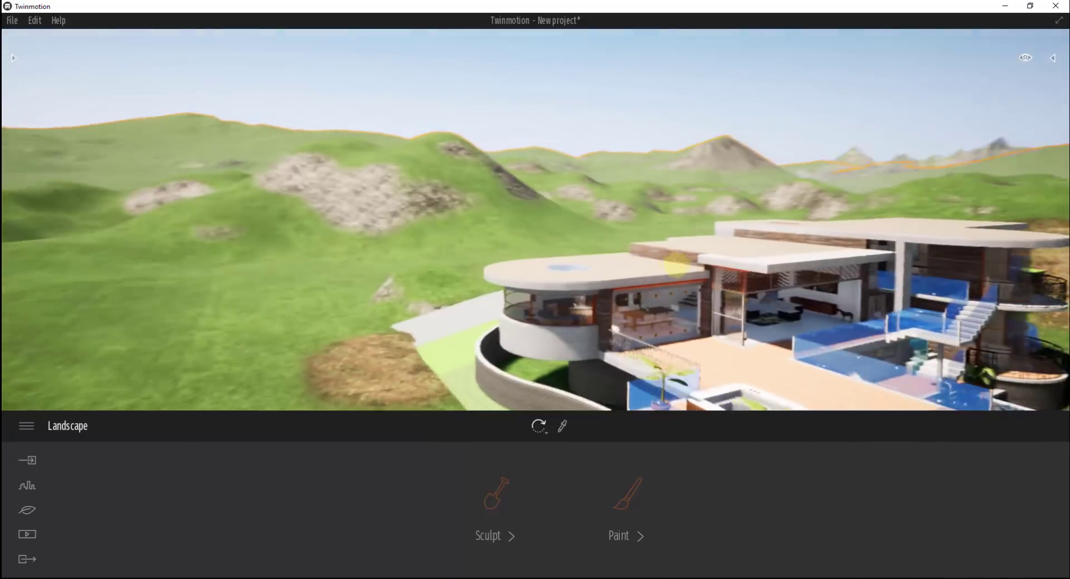
drag(675, 265, 674, 266)
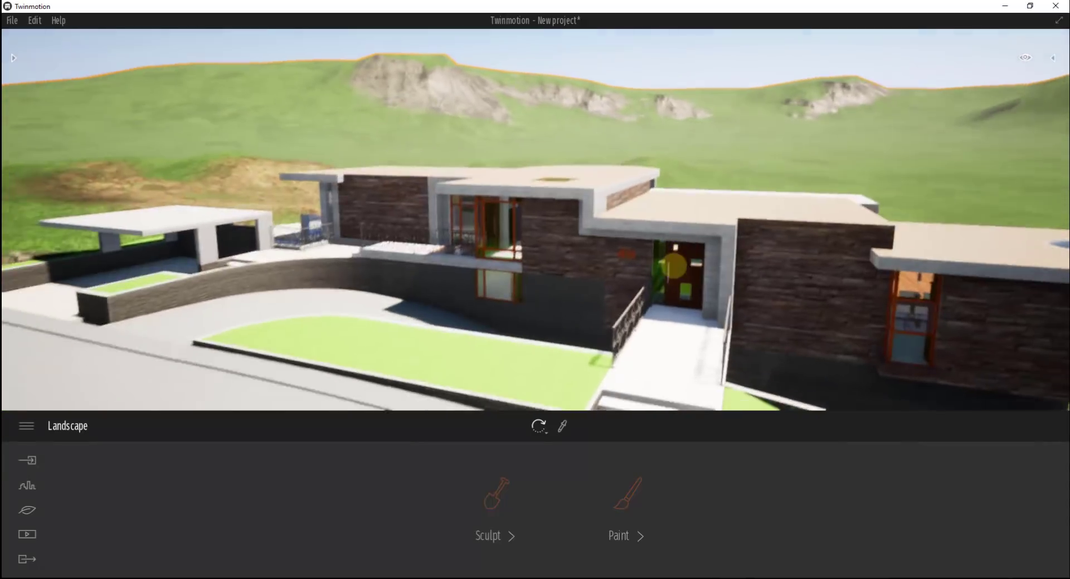
mouse_move(675, 266)
right_down()
mouse_move(741, 265)
mouse_move(683, 280)
right_up()
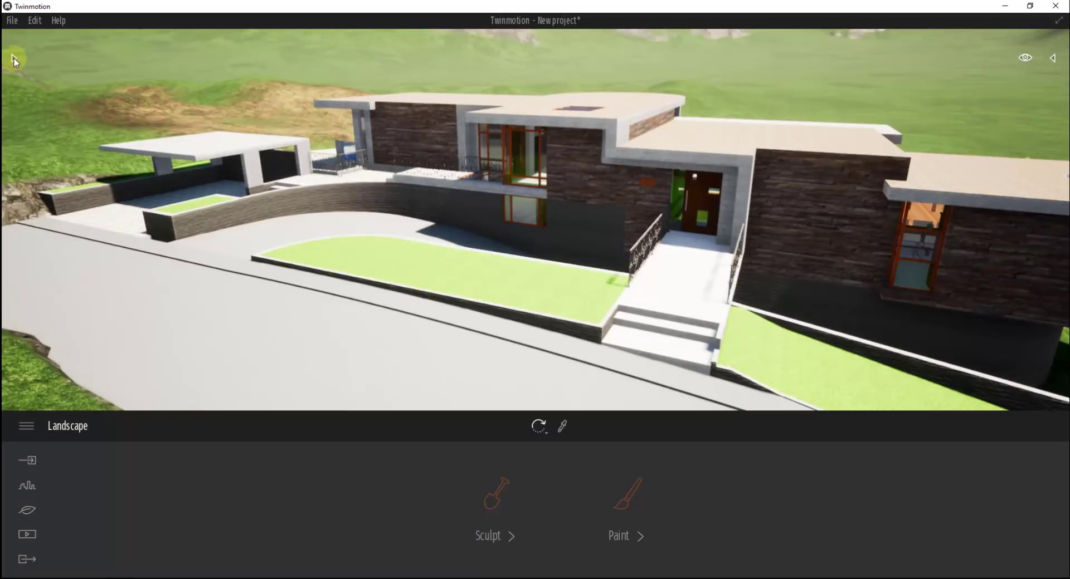
click(13, 59)
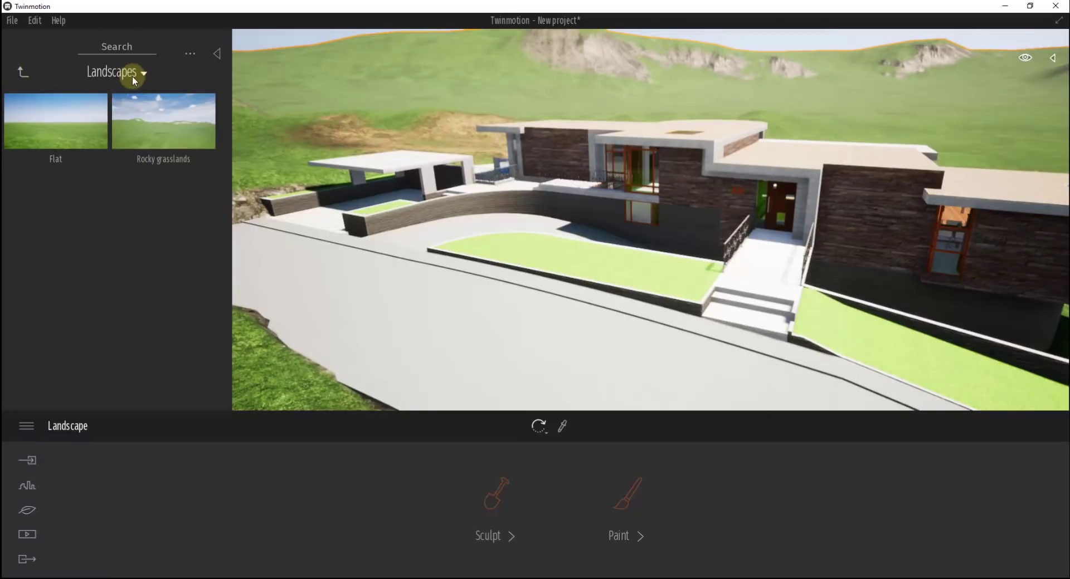
click(115, 73)
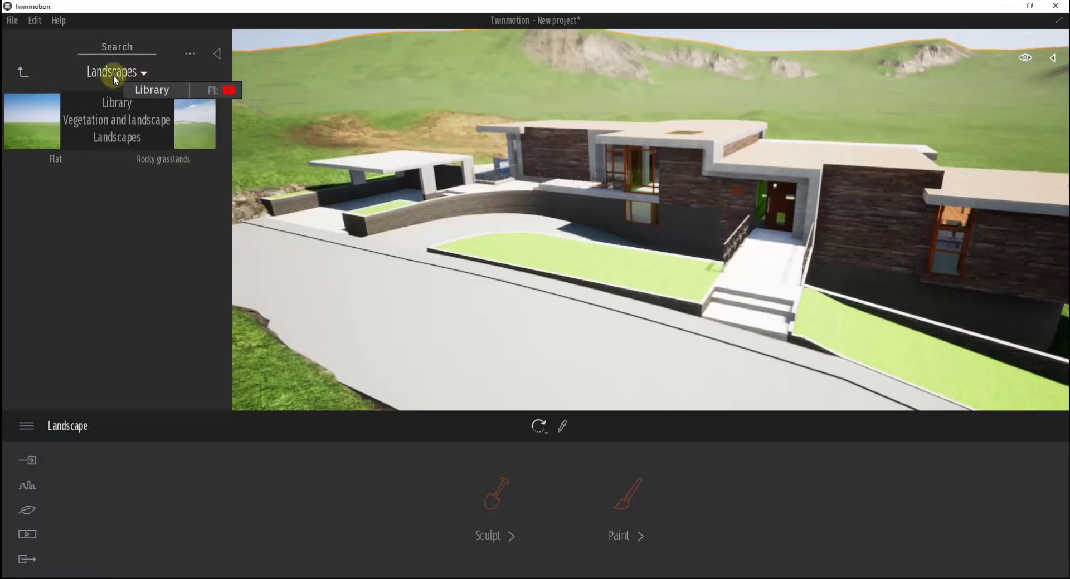
click(130, 120)
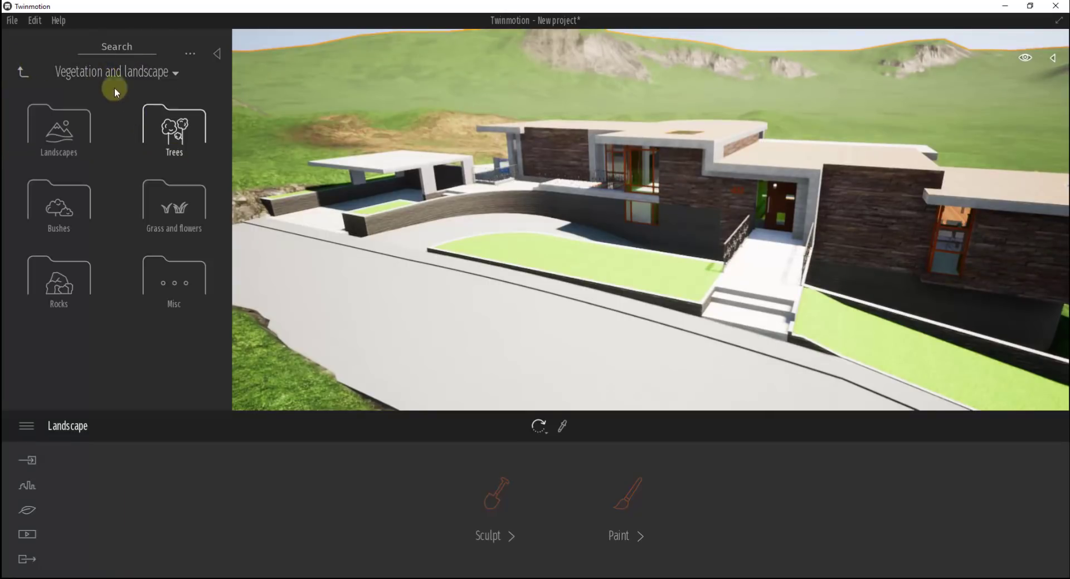
click(195, 129)
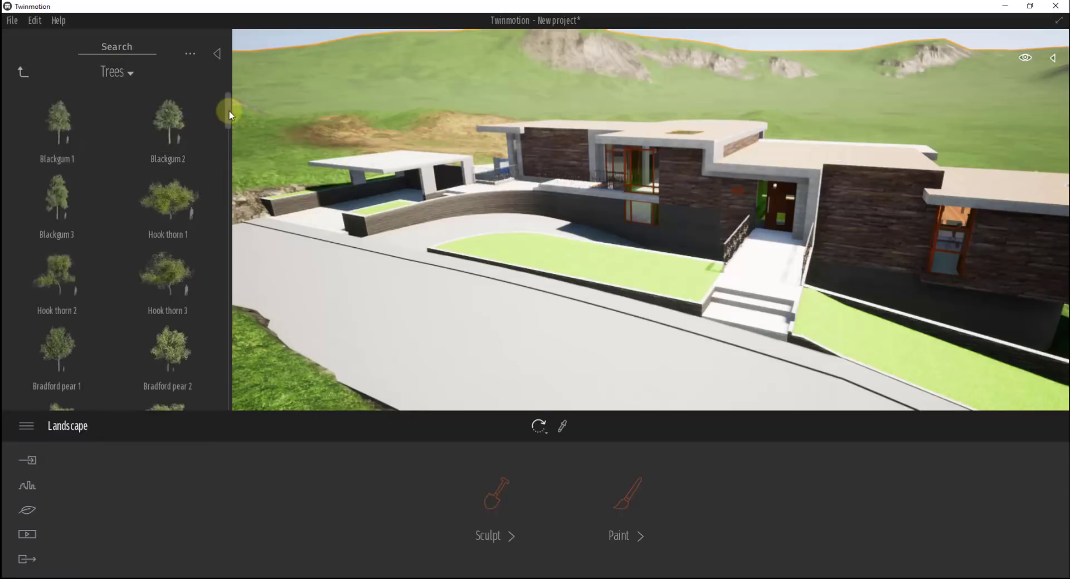
drag(229, 112, 229, 337)
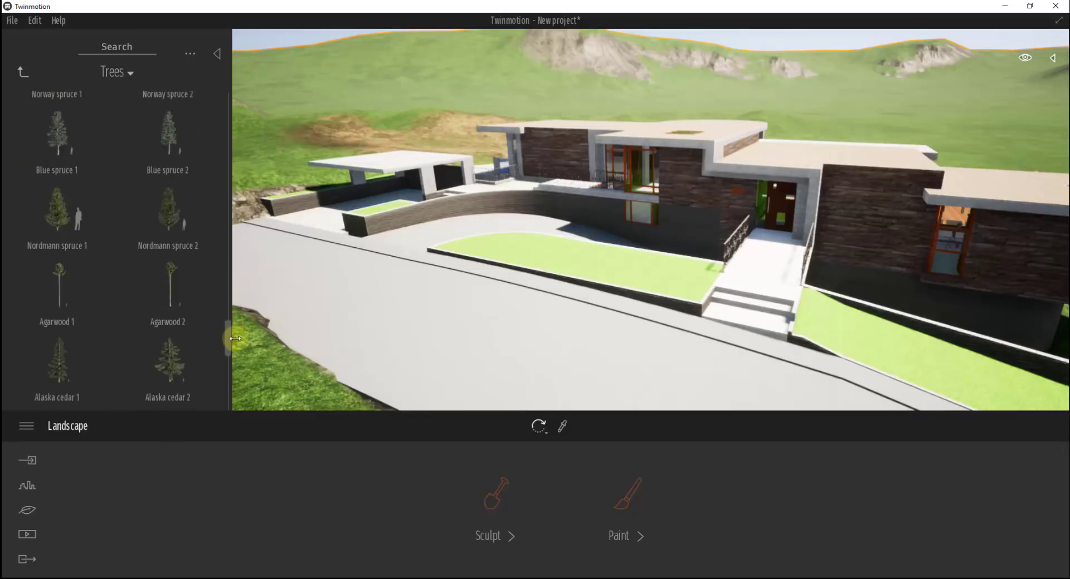
drag(161, 208, 512, 249)
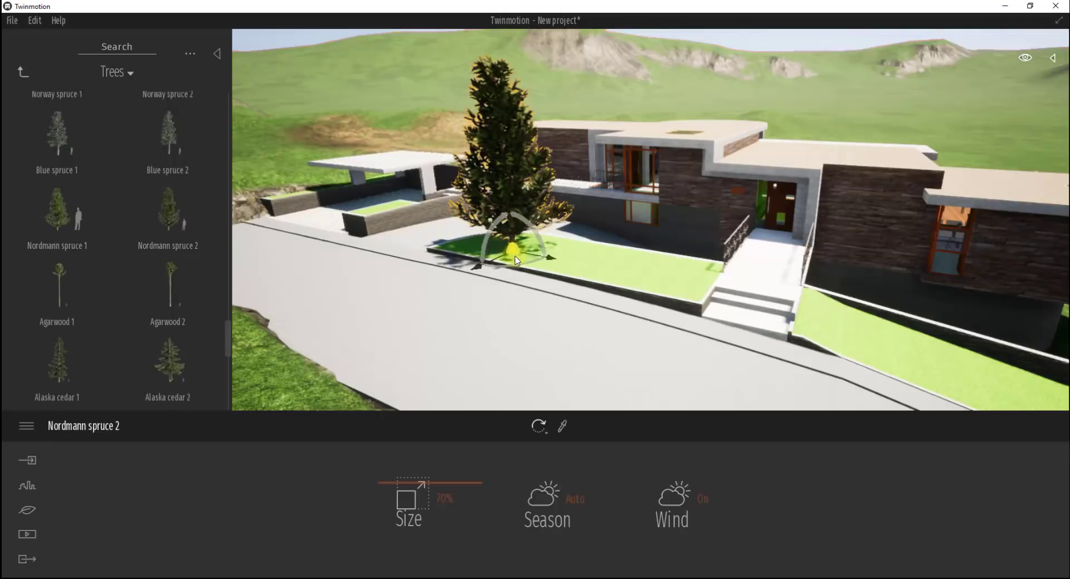
Step: Place another Nordmann spruce 2 from the library near the entrance steps and delete it
drag(166, 210, 652, 282)
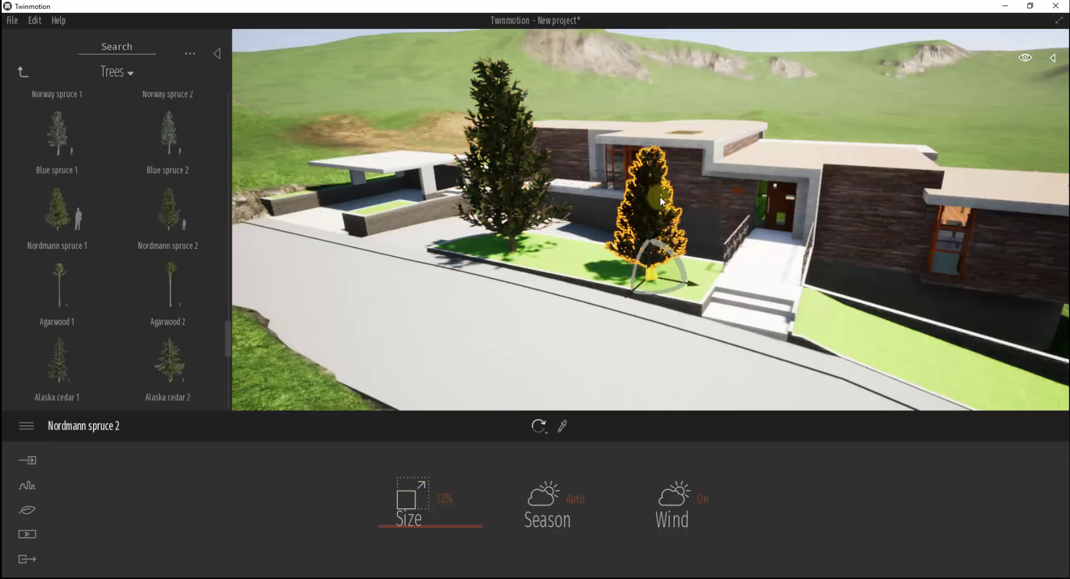
key(Delete)
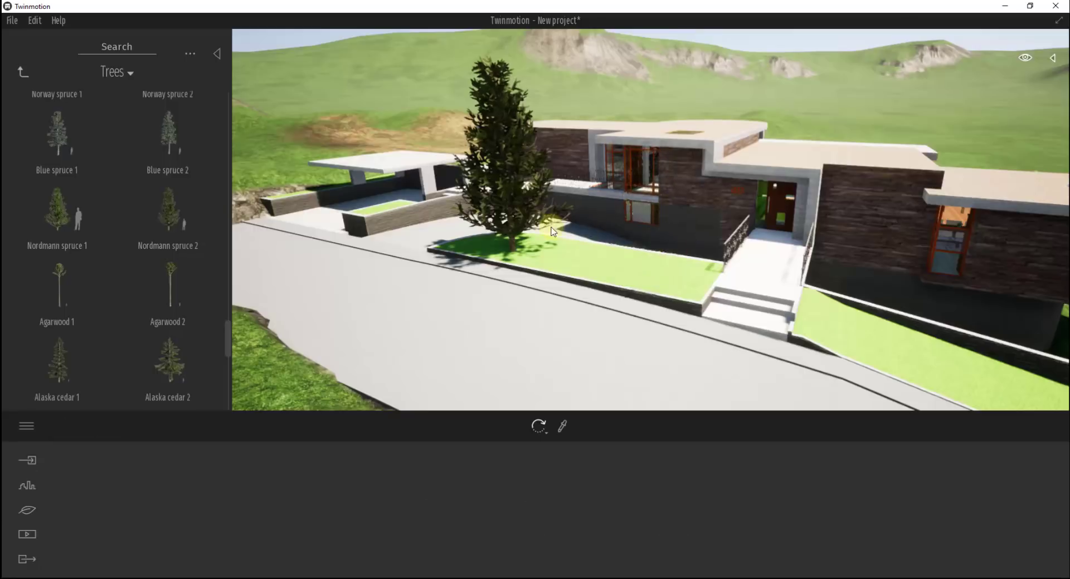
Step: Copy the Nordmann spruce along the lawn toward the entrance steps as one instance, with a spacing of about 5.47 m
click(516, 249)
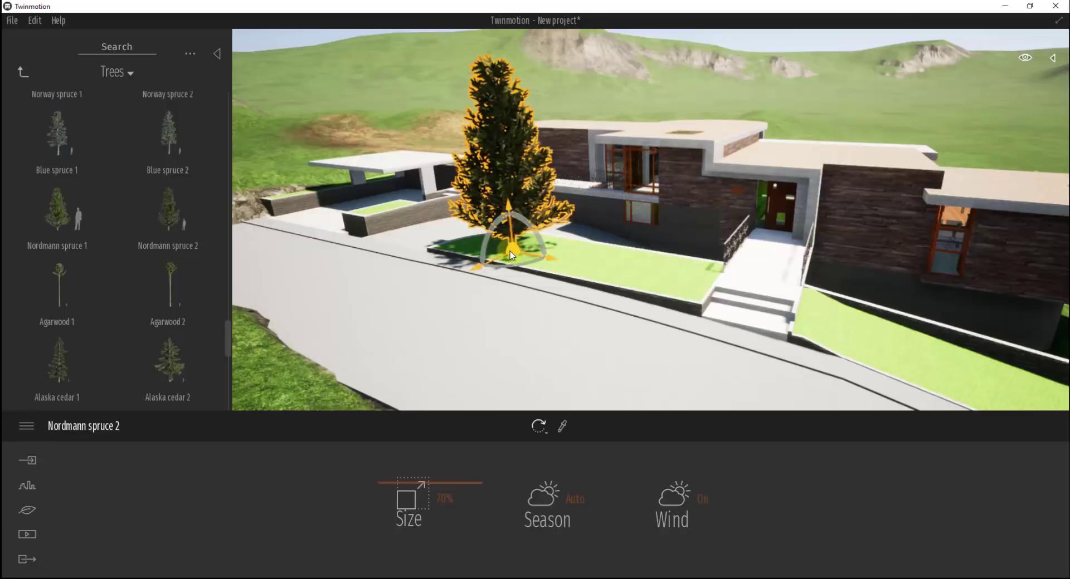
shift+drag(514, 252, 656, 273)
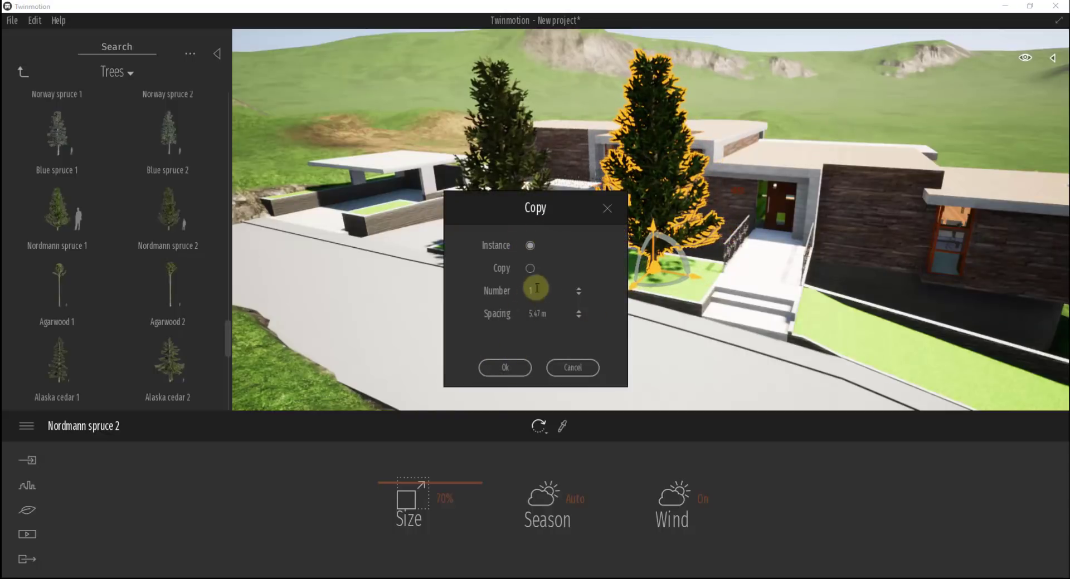
click(512, 368)
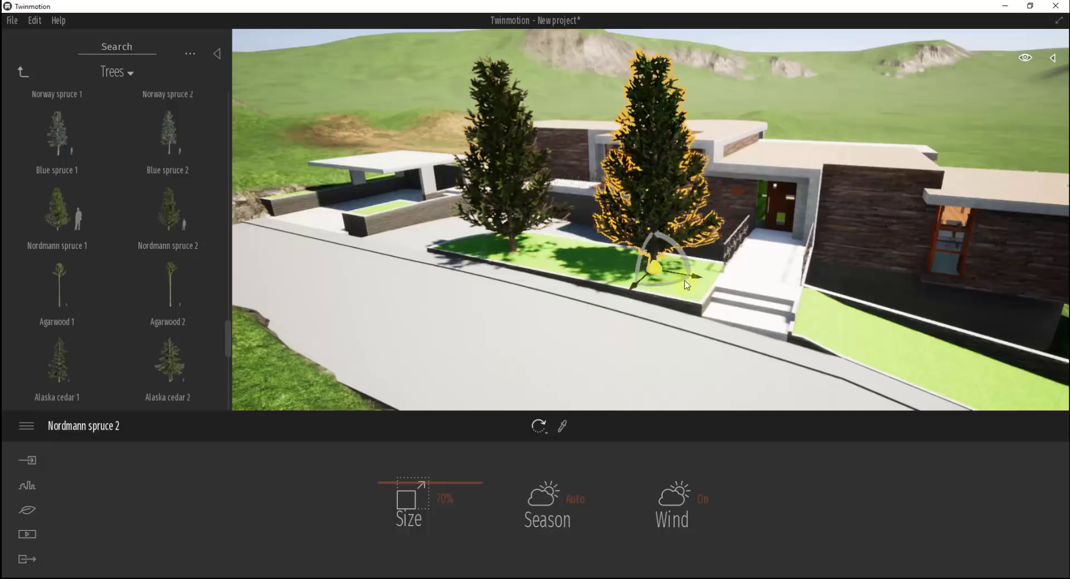
Step: Rotate the copied spruce about its base and switch the transform gizmo to Move
drag(663, 287, 638, 288)
key(Tab)
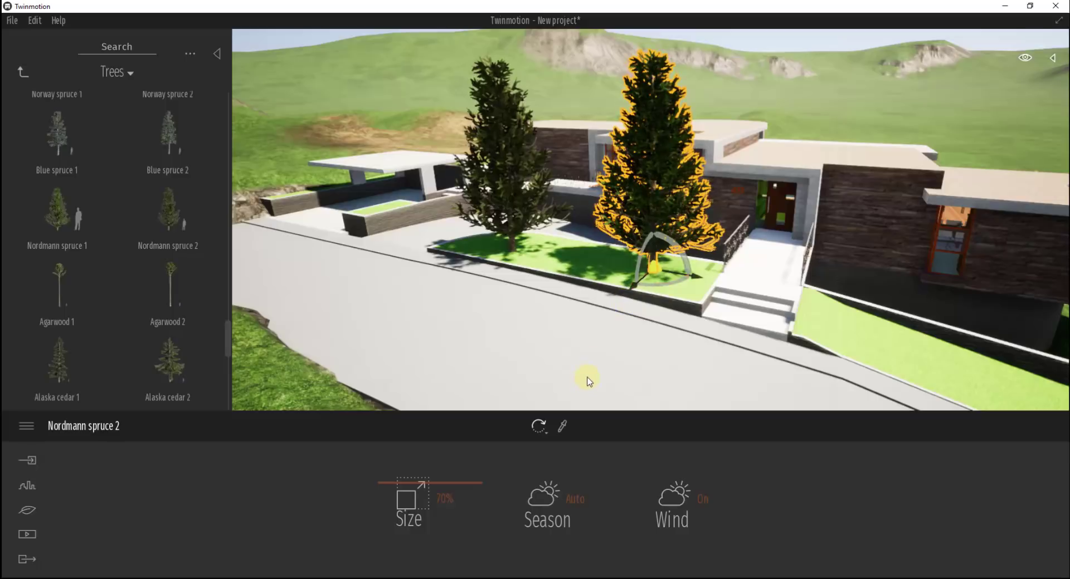
key(Tab)
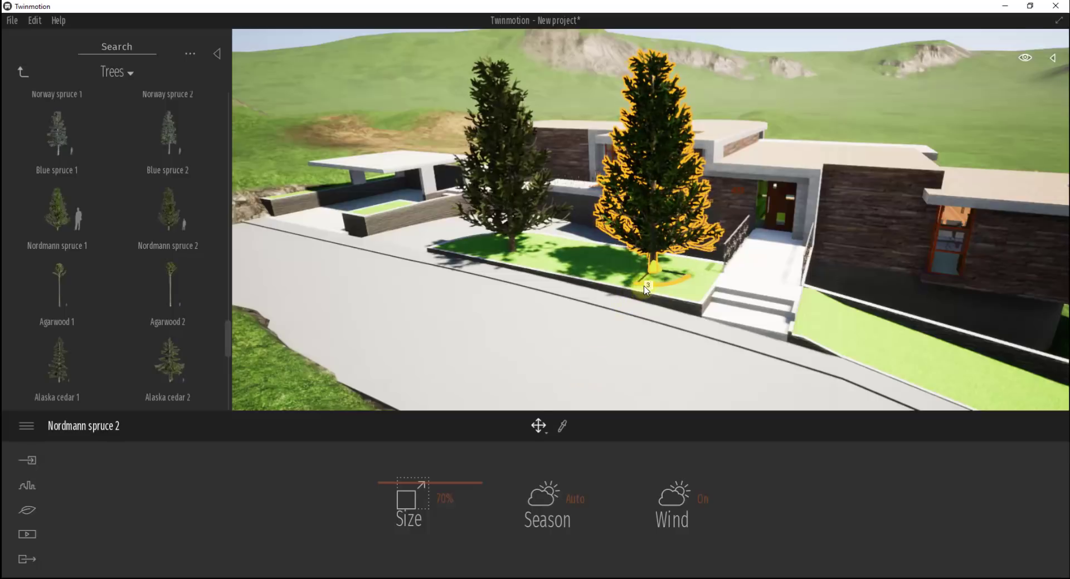
key(Return)
Step: Scale the copied spruce vertically to about 0.92 with the Scale tool, without making another copy
click(543, 427)
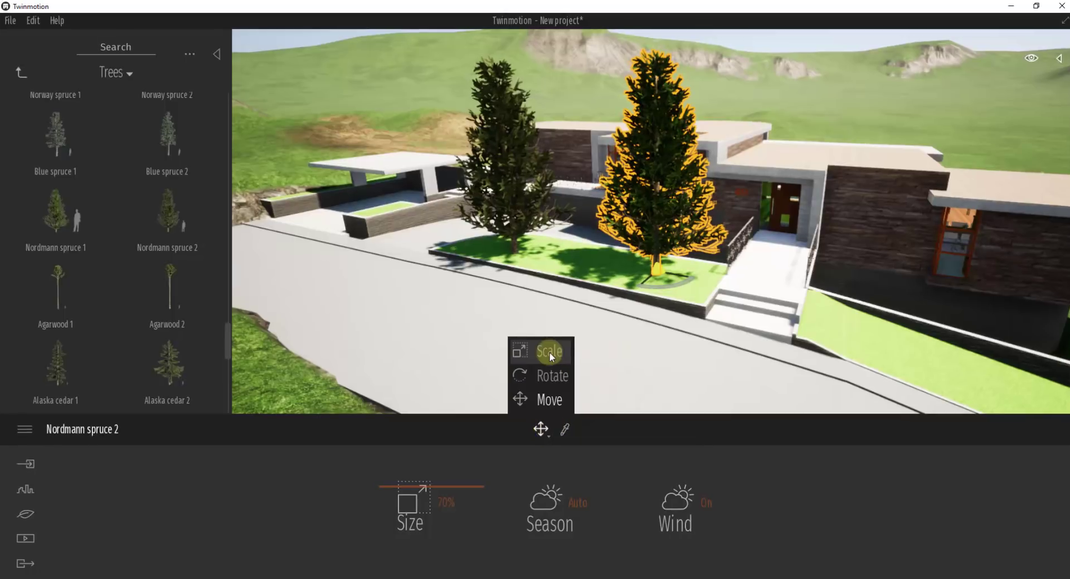
click(547, 350)
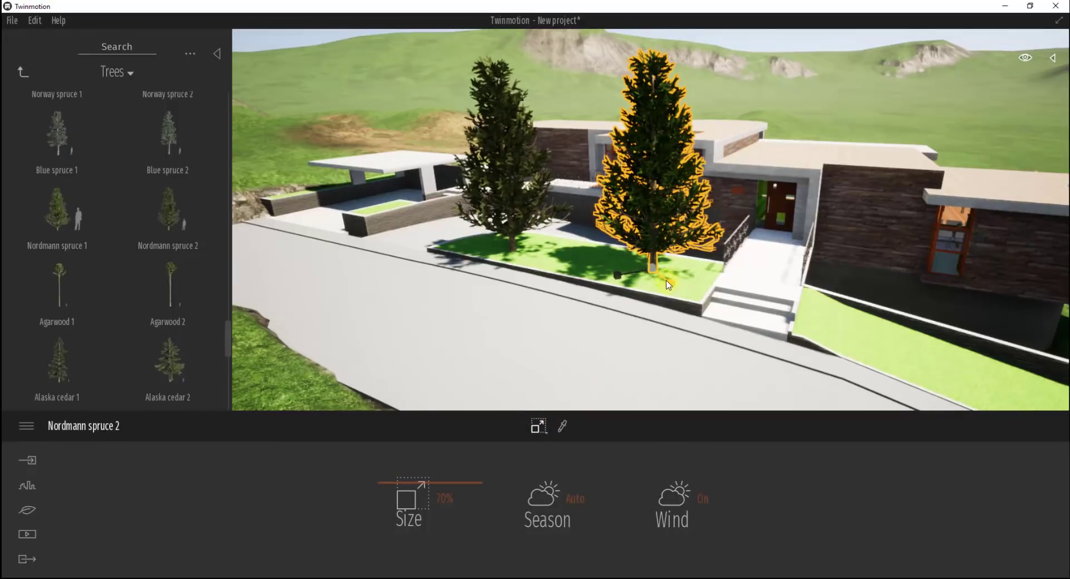
mouse_move(666, 279)
mouse_down()
mouse_move(655, 273)
mouse_move(670, 281)
mouse_up()
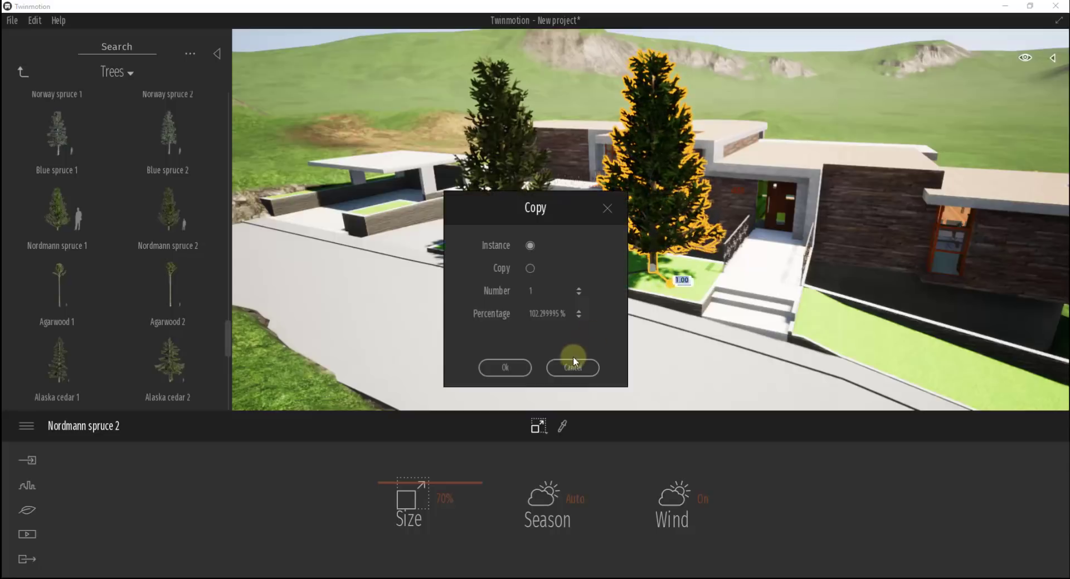
click(562, 367)
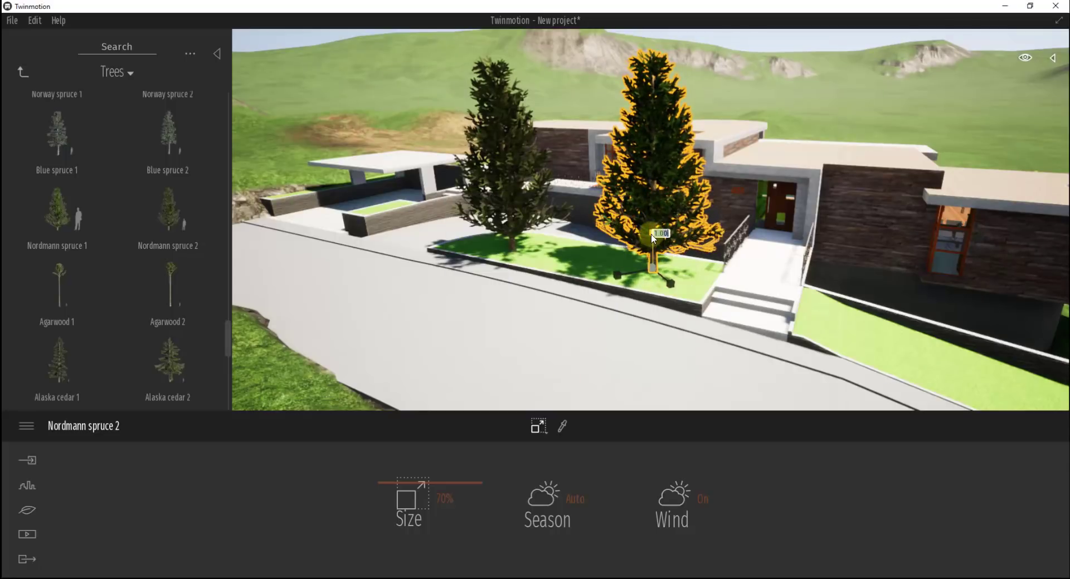
mouse_move(652, 234)
mouse_down()
mouse_move(652, 266)
mouse_move(652, 245)
mouse_up()
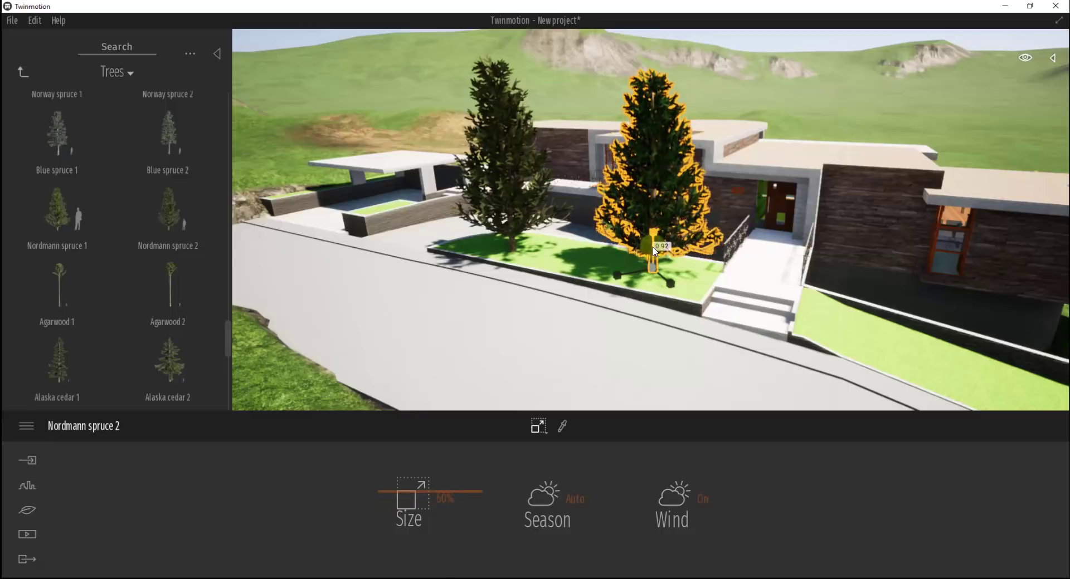
Step: Show the scenegraph, select both Nordmann spruce 2 trees together and set their transform gizmo to Move
right_drag(703, 189, 730, 165)
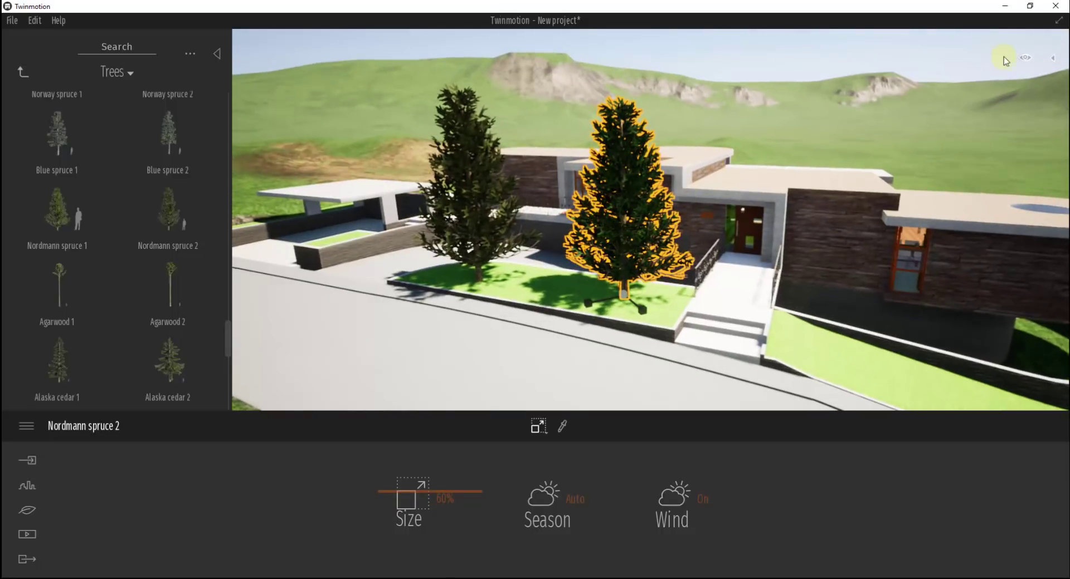
click(1054, 62)
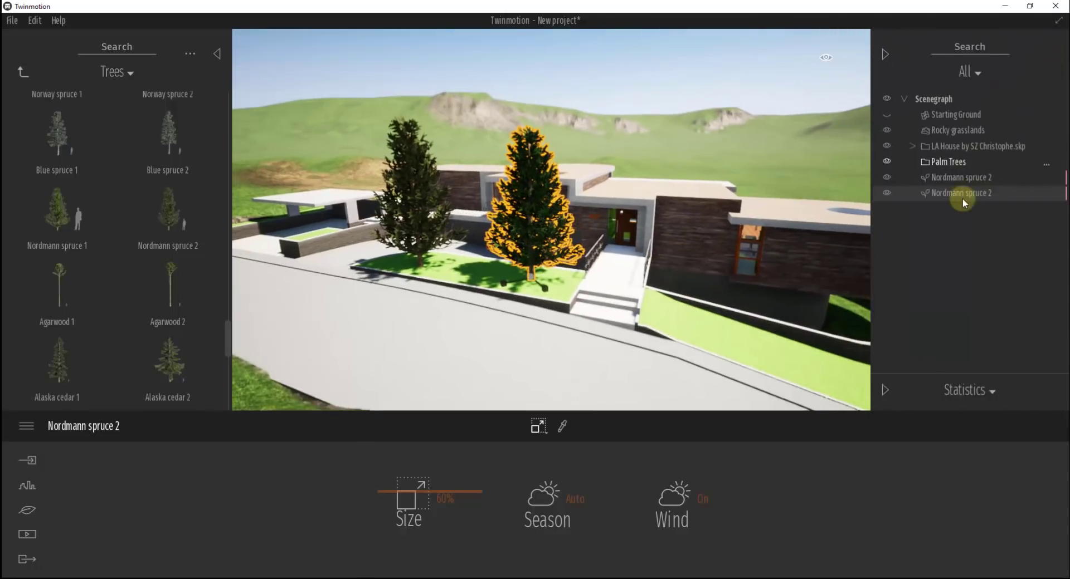
ctrl+click(958, 178)
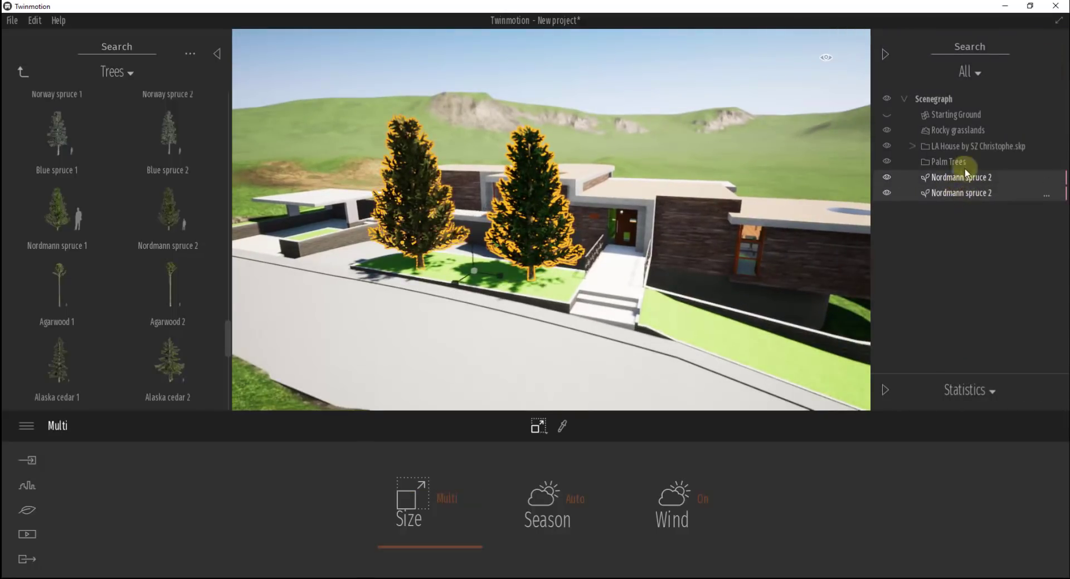
click(538, 427)
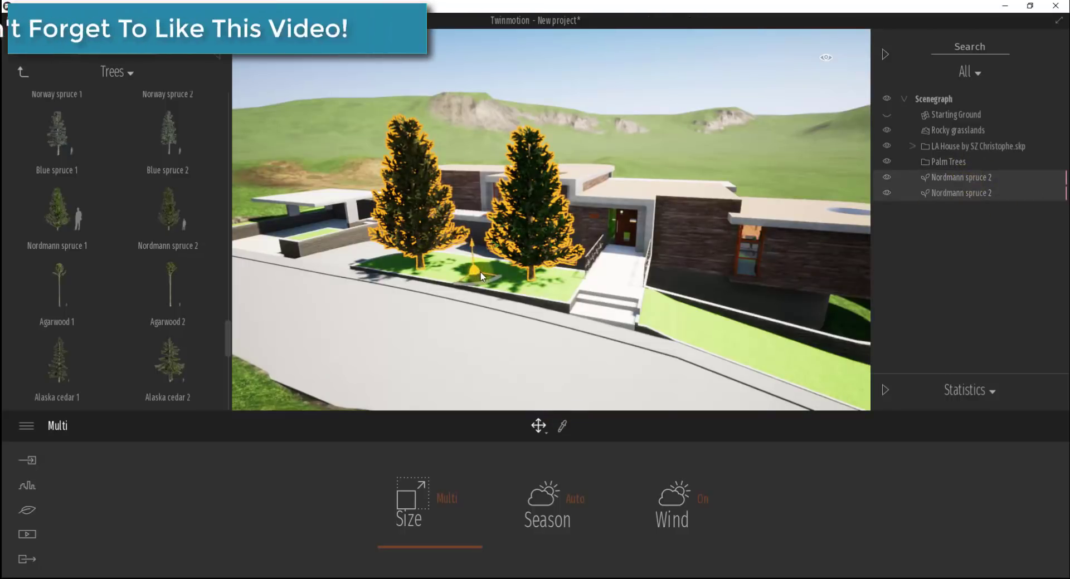
mouse_move(480, 277)
mouse_down()
mouse_move(497, 278)
mouse_move(479, 276)
mouse_up()
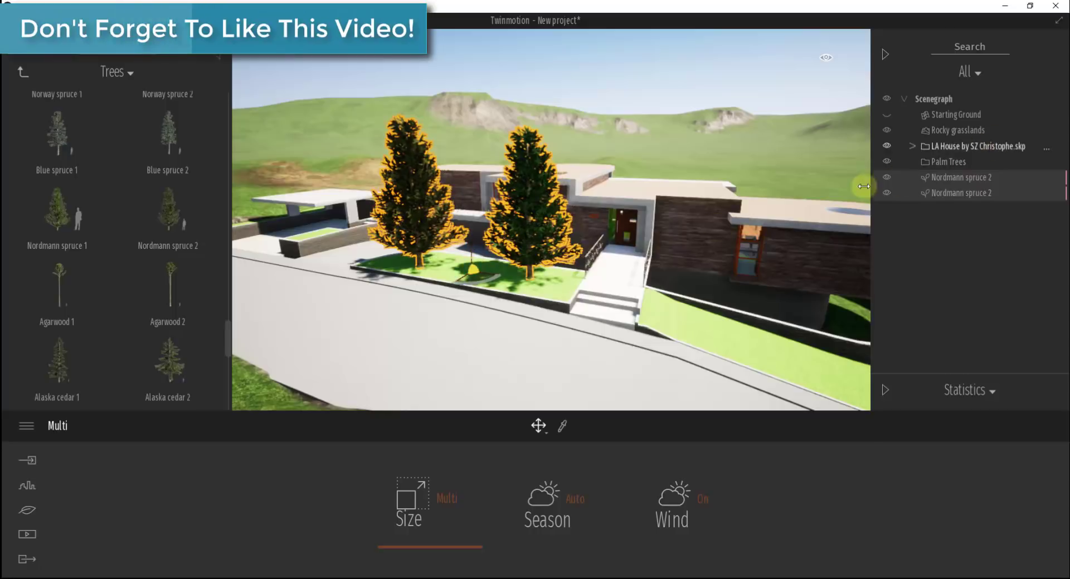
Step: Hide the first Nordmann spruce 2 through the scenegraph and show it again
click(886, 177)
click(887, 179)
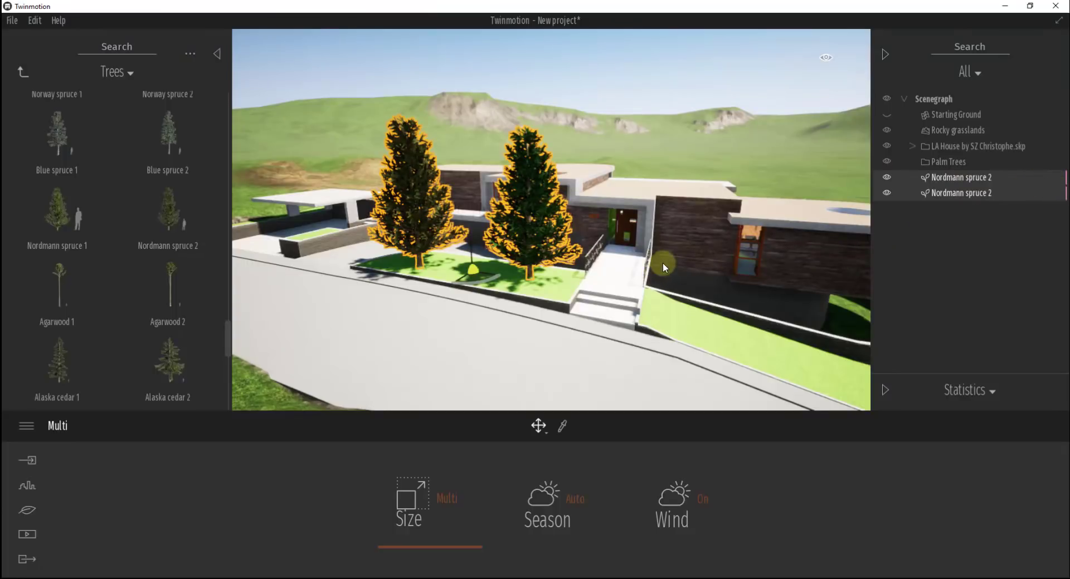
Step: Deselect the spruces and open the Nature vegetation painting tools for the open terrain behind the house
mouse_move(618, 265)
right_down()
mouse_move(597, 264)
mouse_move(624, 264)
right_up()
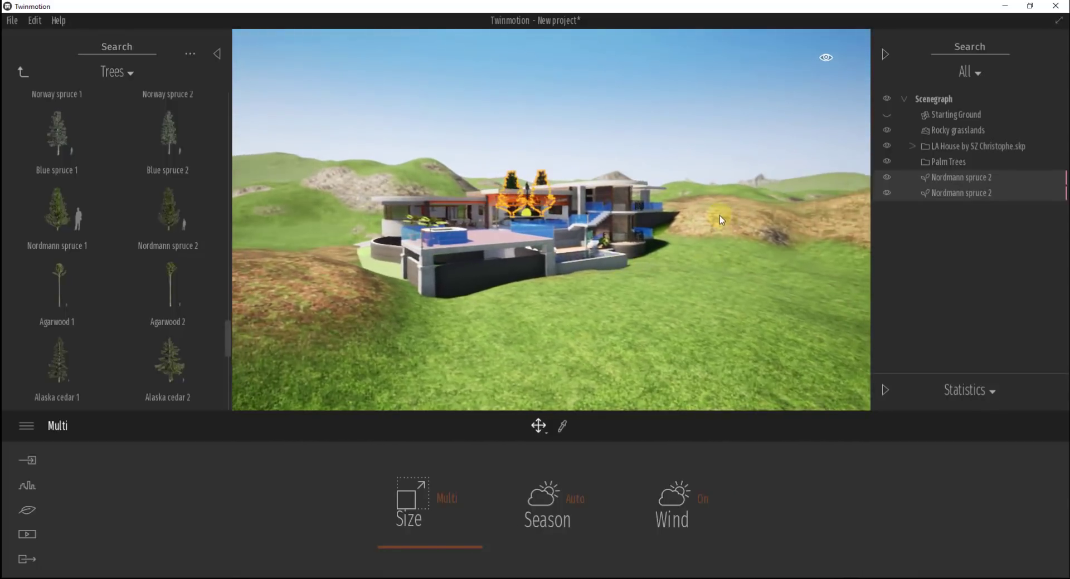
right_drag(720, 215, 737, 200)
drag(738, 202, 741, 219)
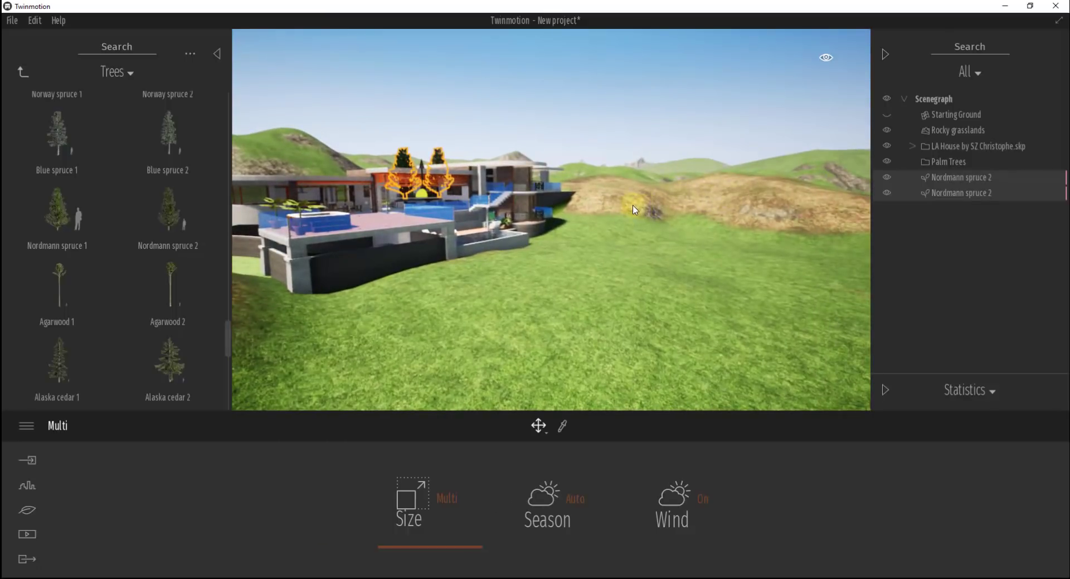
click(610, 137)
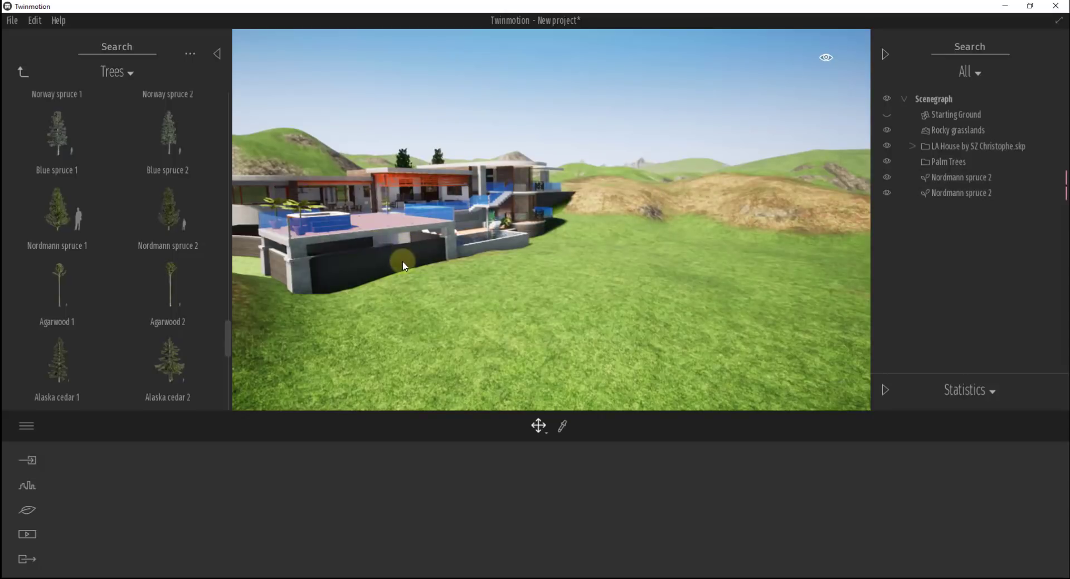
click(27, 512)
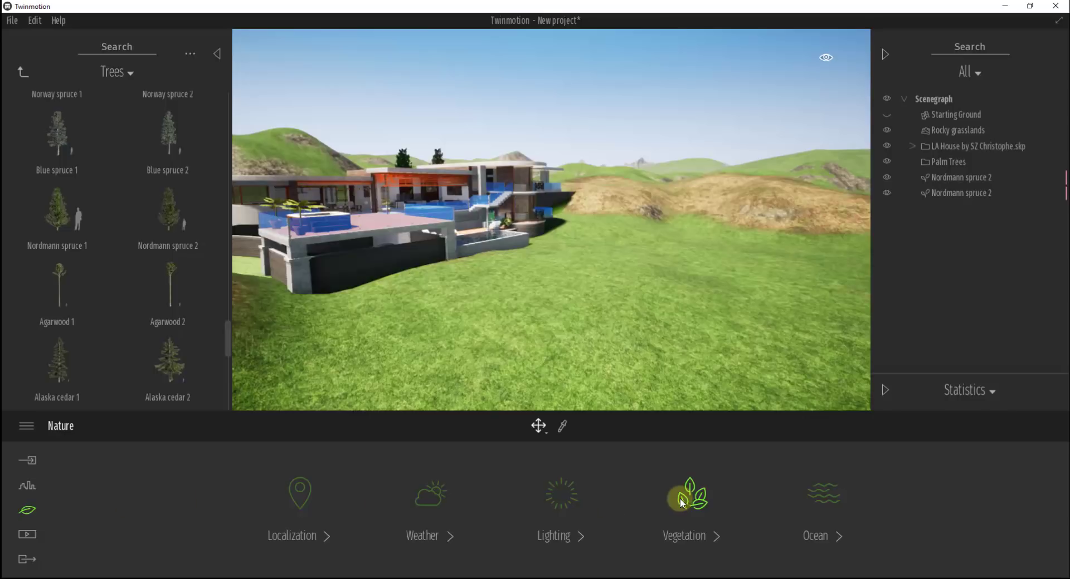
click(680, 498)
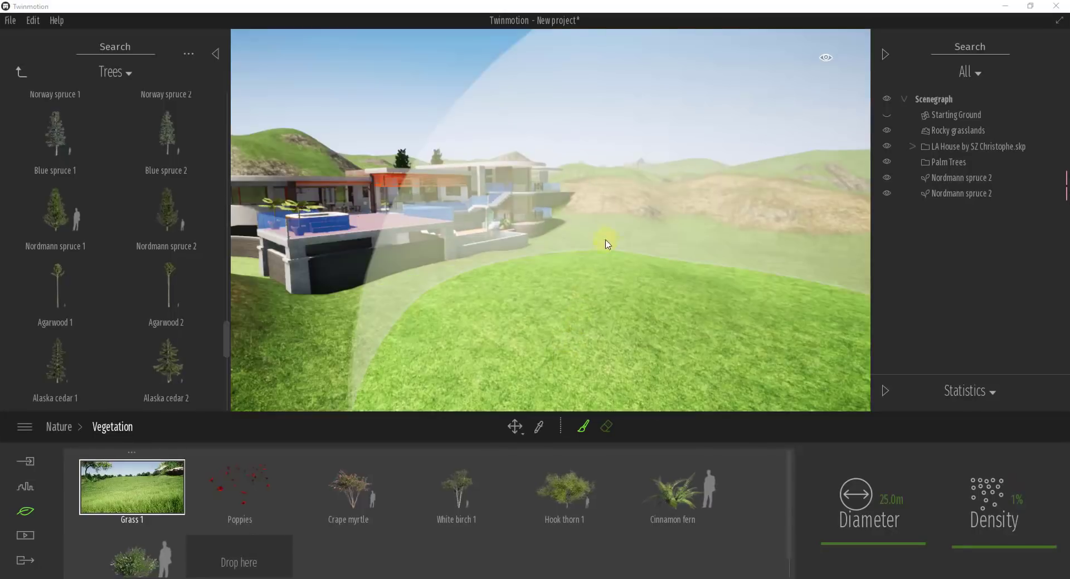
Step: Paint a patch of Grass 1 on the terrain behind the house with a 10.4 m brush diameter and 100% density
click(444, 7)
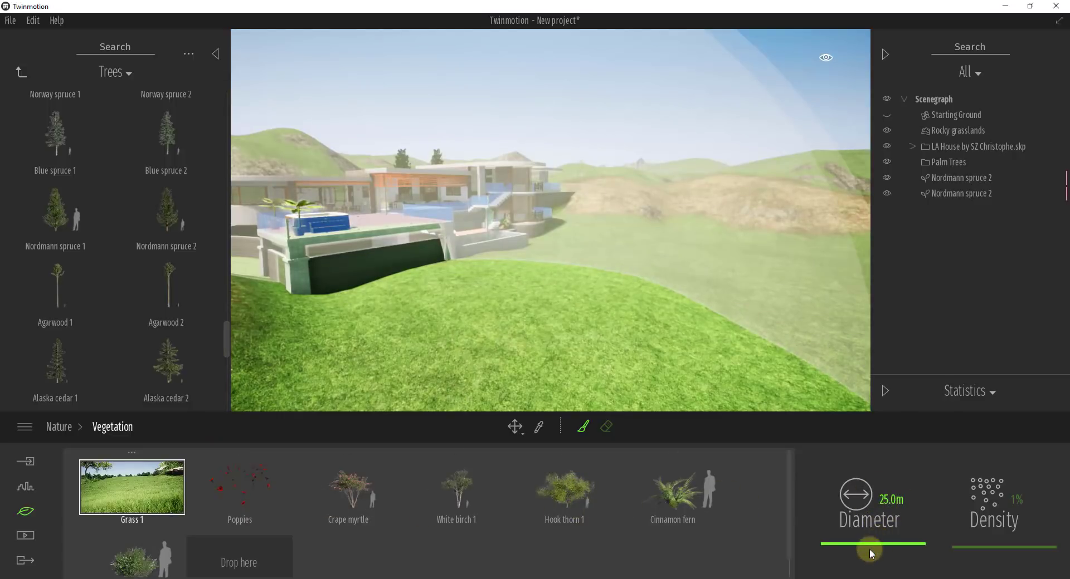
drag(879, 545, 879, 547)
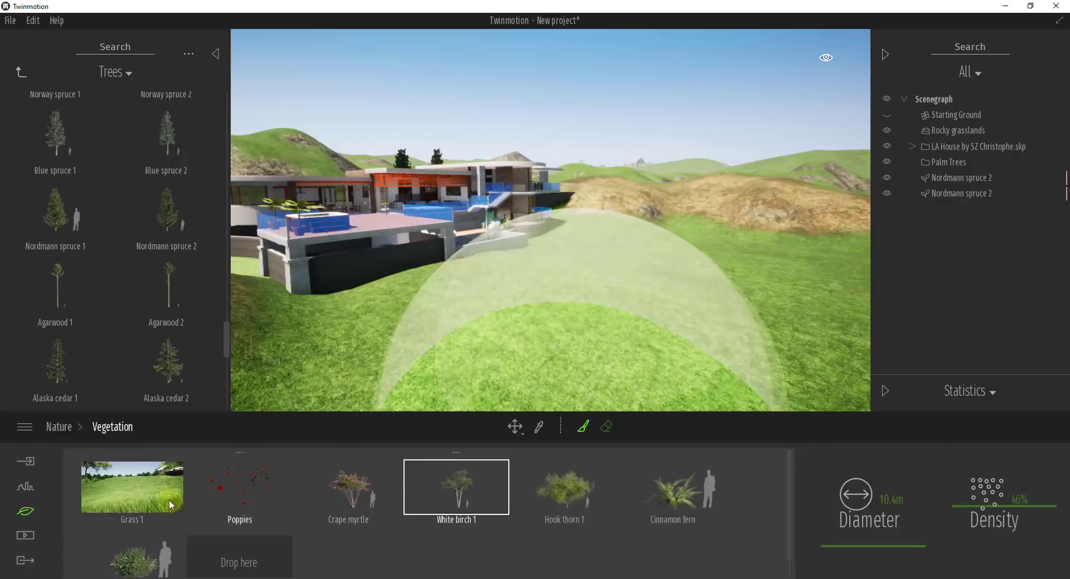
click(151, 494)
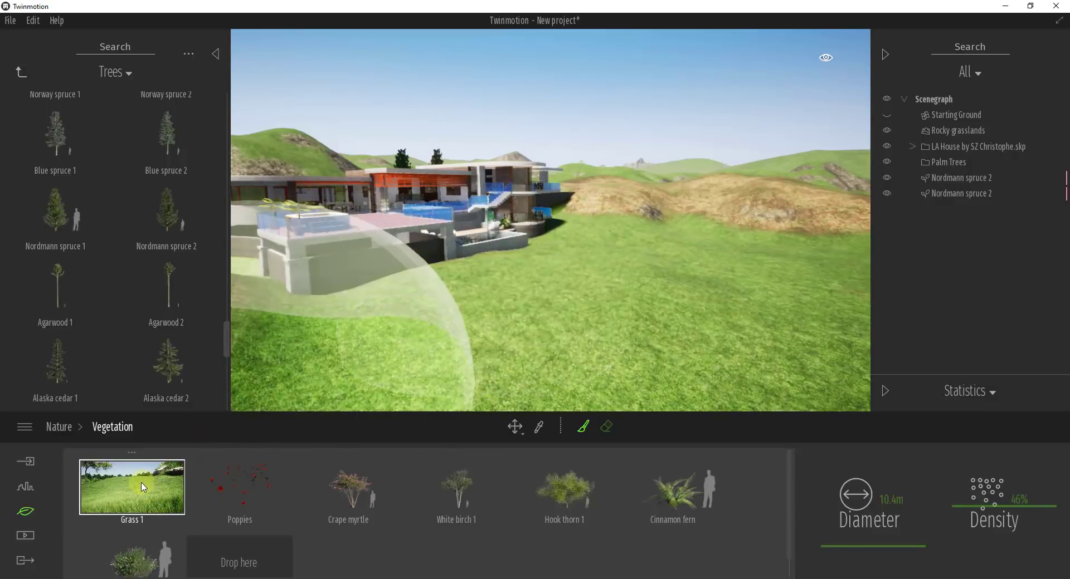
drag(991, 511, 999, 444)
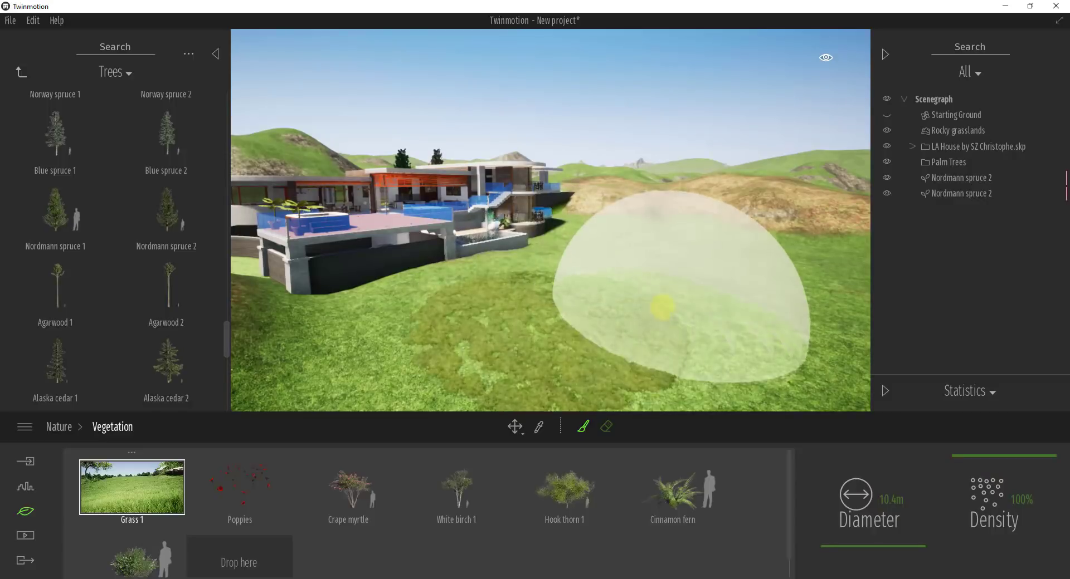
Step: Examine the painted Grass 1 patch up close, checking how densely it covers the terrain
key(w)
right_drag(665, 305, 665, 312)
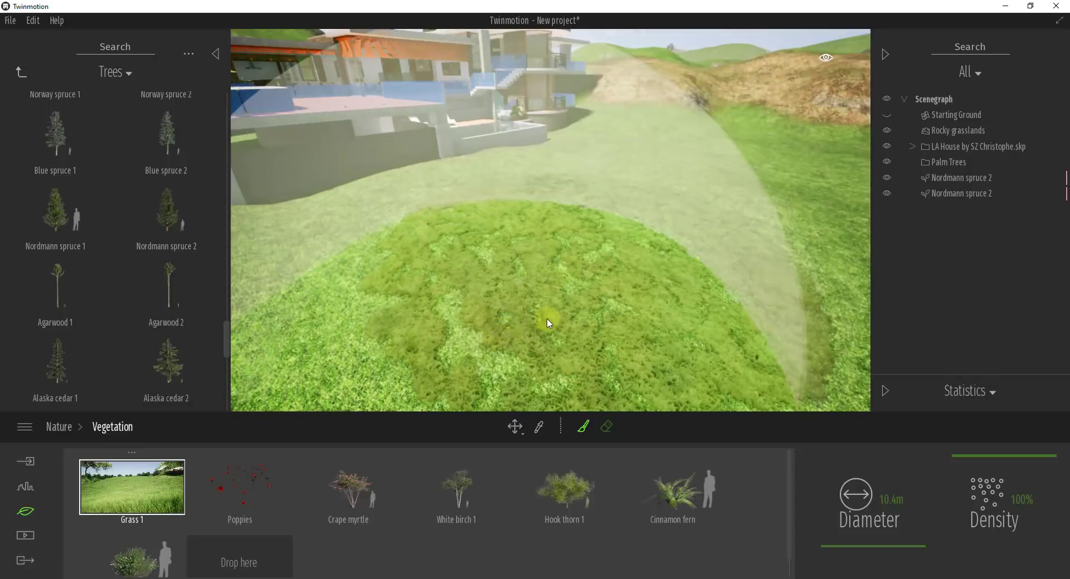
key(w)
right_drag(549, 319, 547, 322)
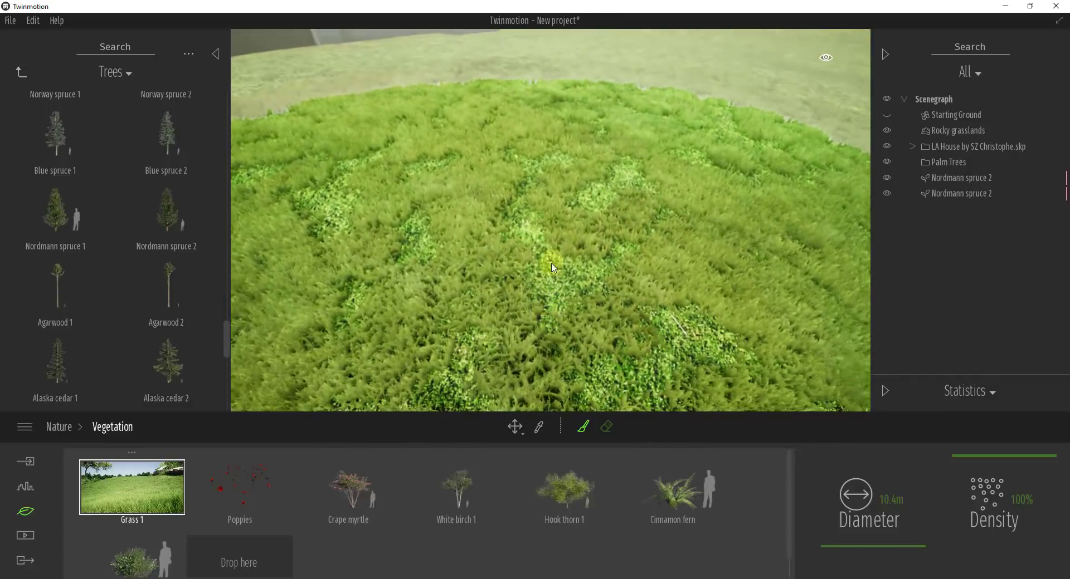
key(q)
right_drag(576, 244, 575, 237)
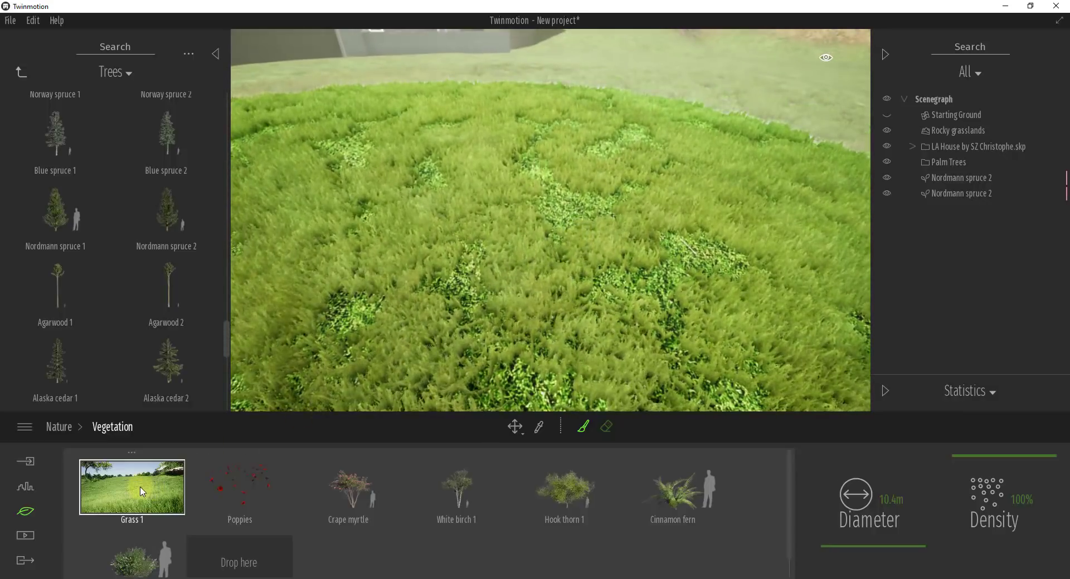
key(s)
right_drag(475, 279, 476, 275)
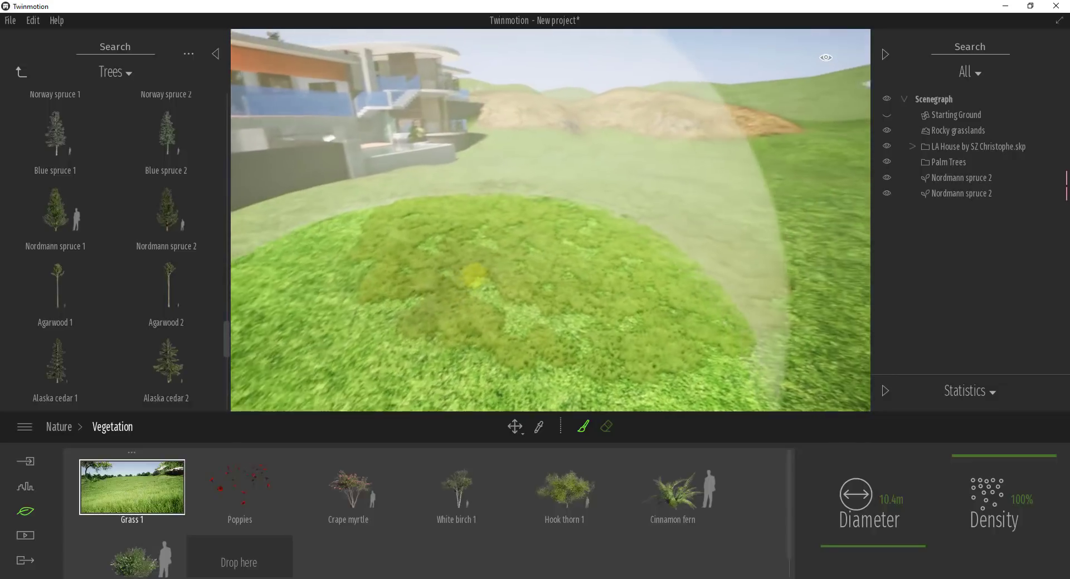
Step: Leave vegetation painting and place a single Grass 1 clump from the Grass and flowers library beside the painted patch
click(112, 70)
click(106, 122)
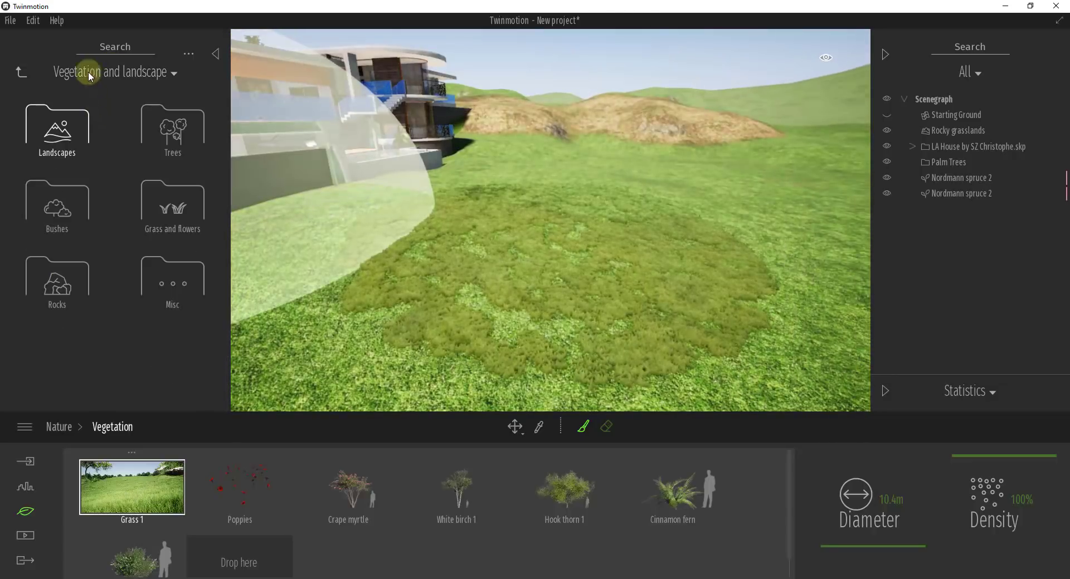
click(177, 192)
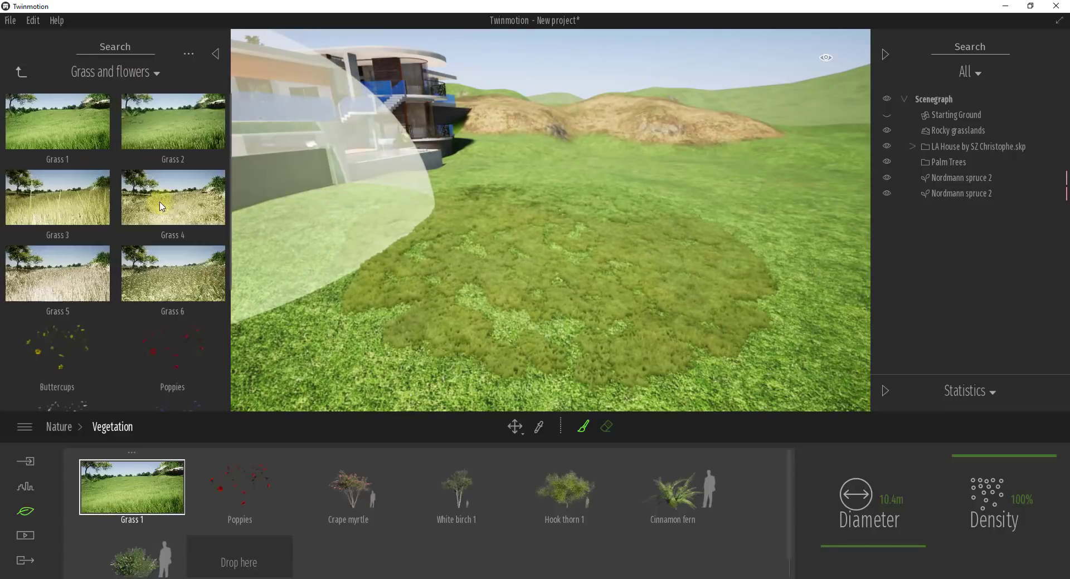
key(Escape)
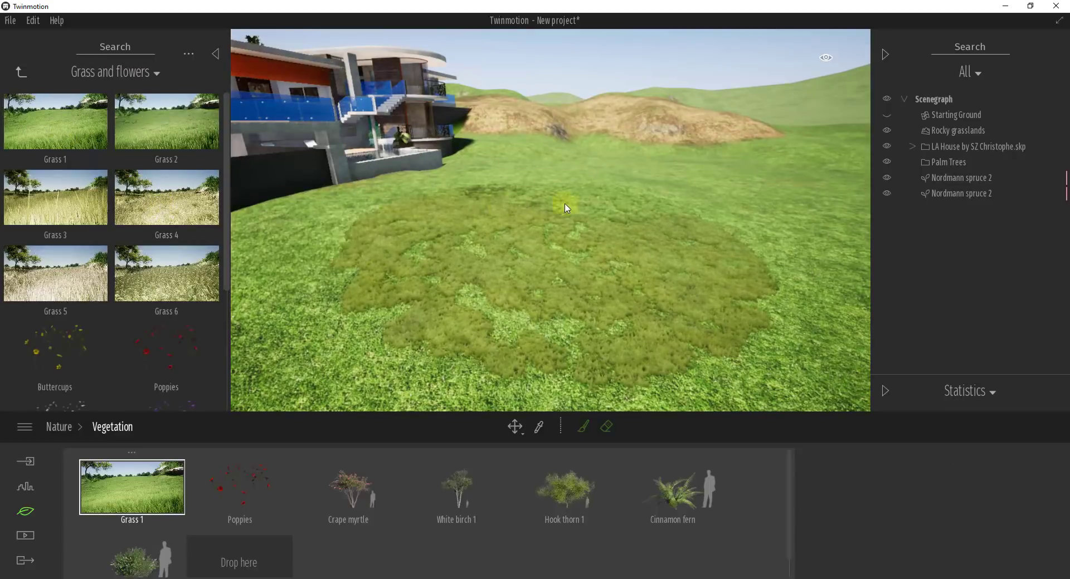
click(809, 339)
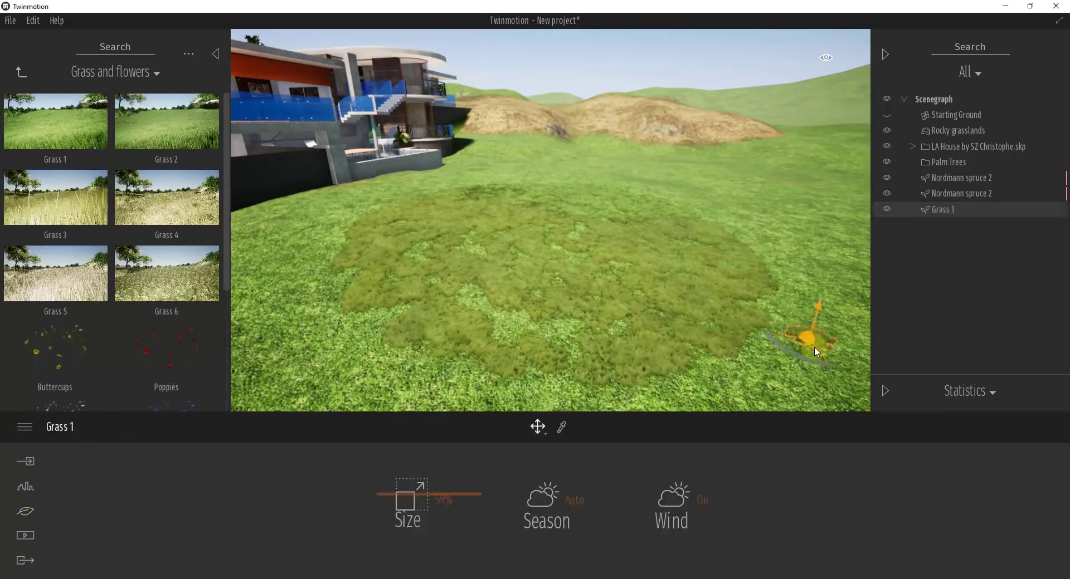
Step: Compare selecting the single Grass 1 clump with selecting the painted patch, and delete the single clump
right_drag(825, 347, 567, 296)
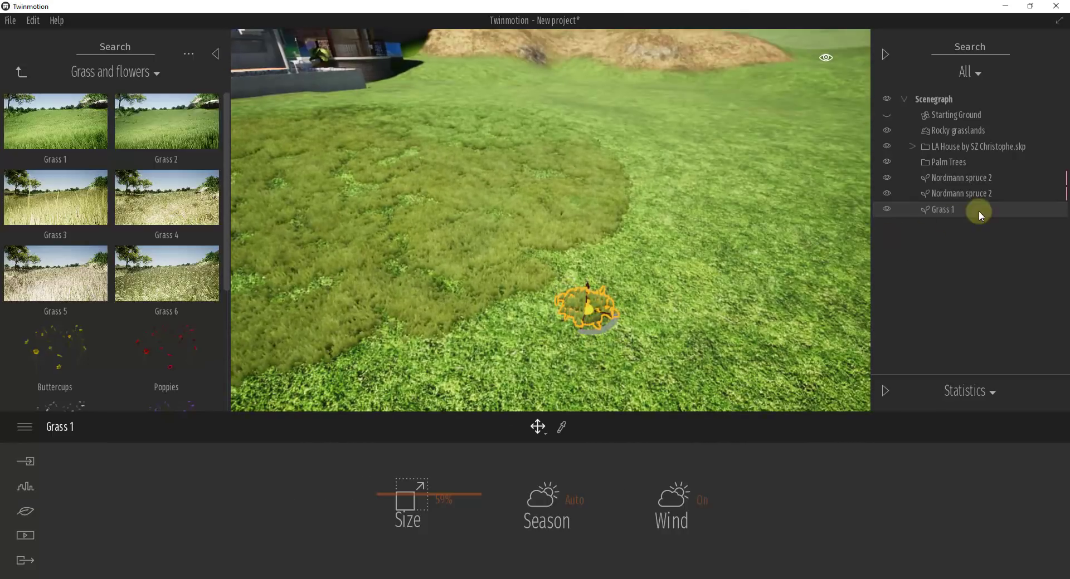
click(887, 212)
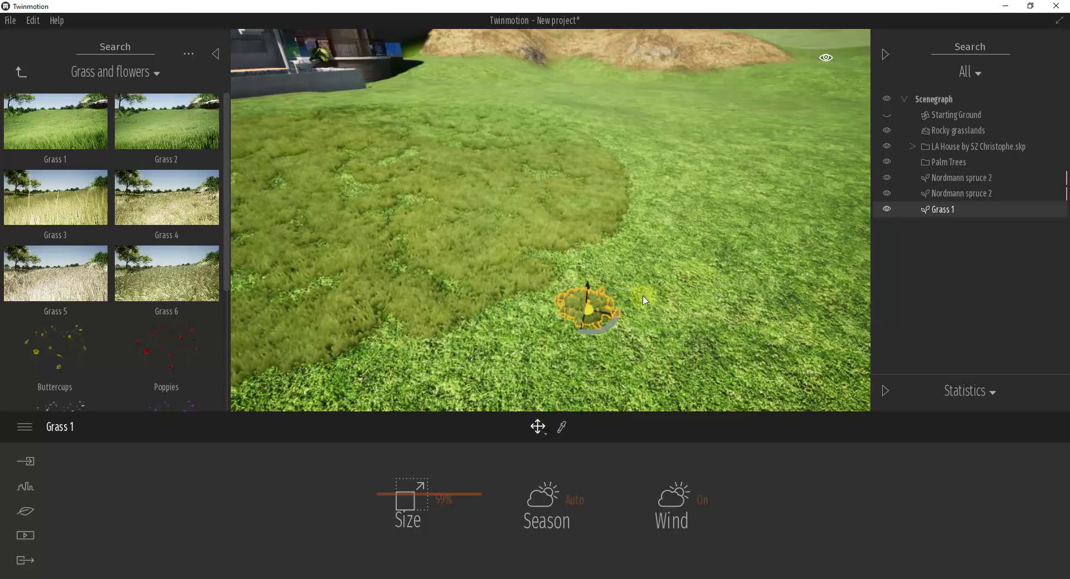
right_drag(643, 291, 642, 292)
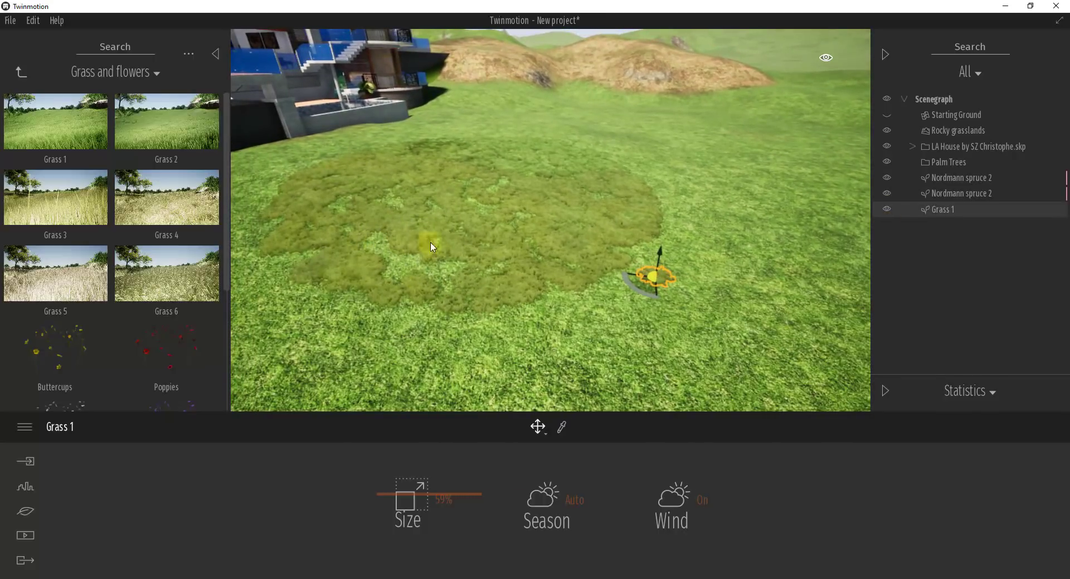
right_drag(507, 216, 506, 216)
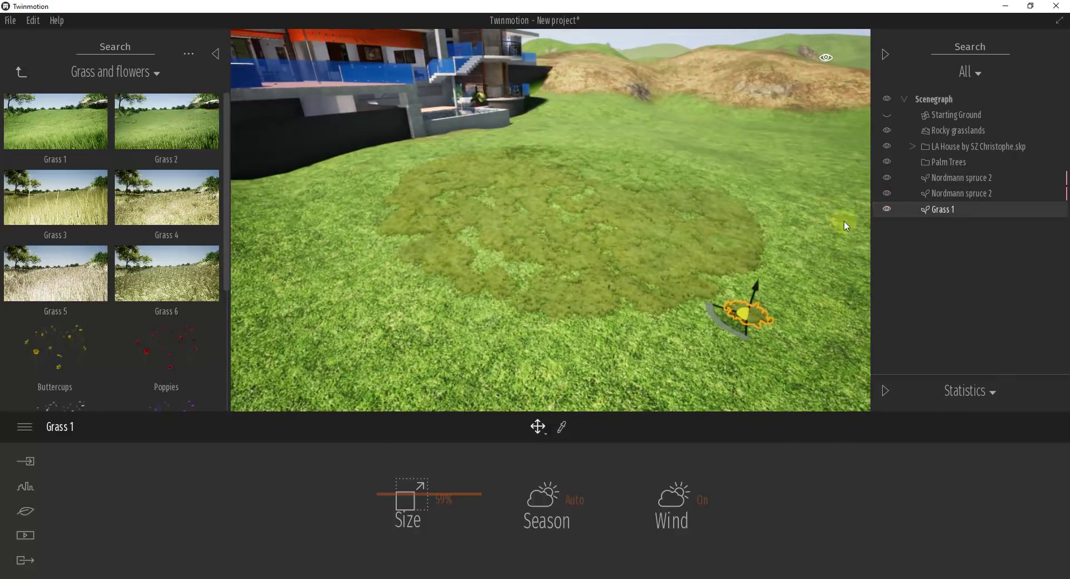
click(588, 241)
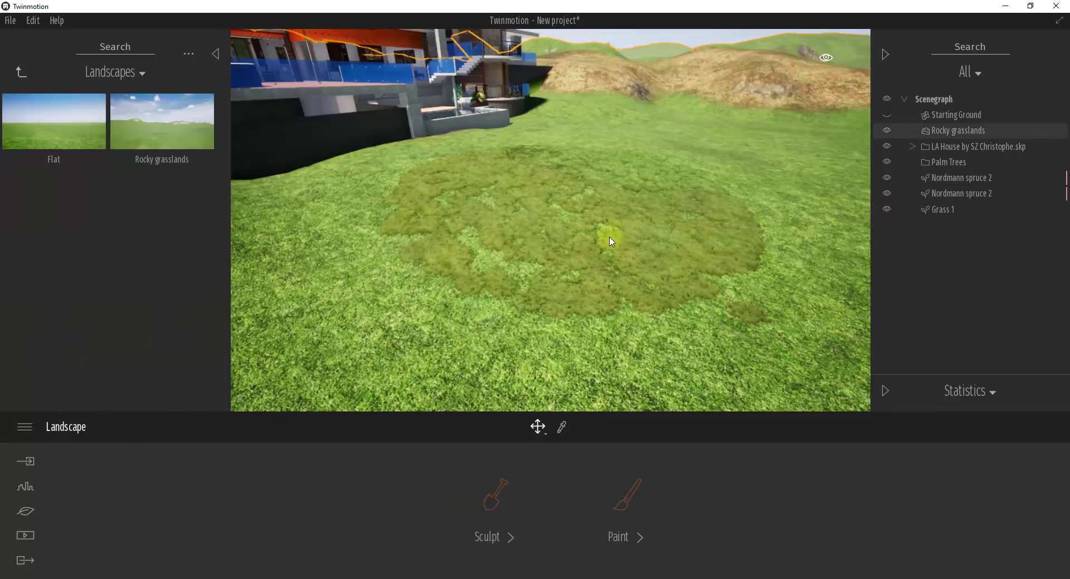
click(744, 315)
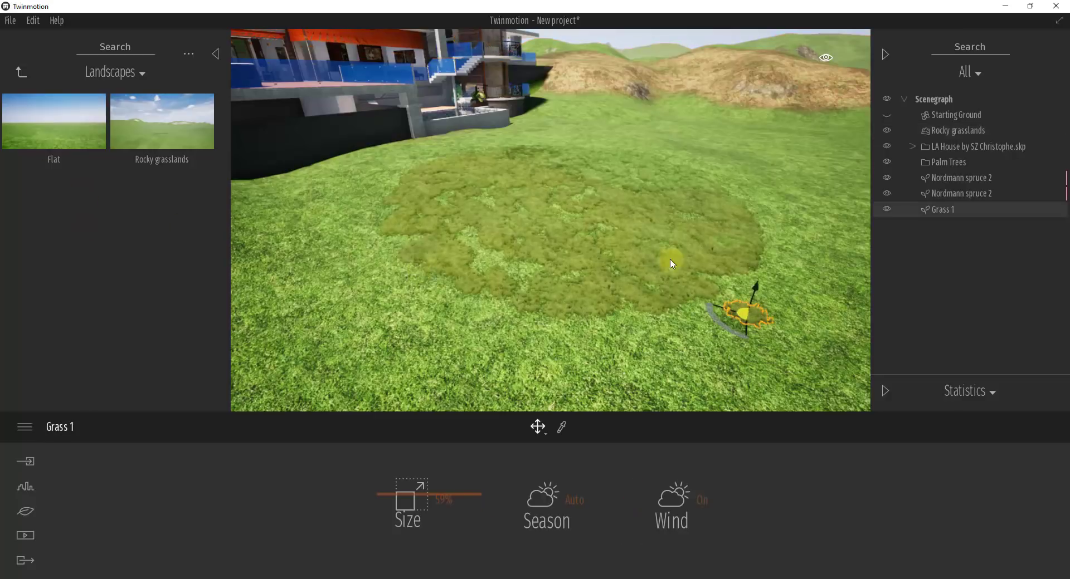
key(Delete)
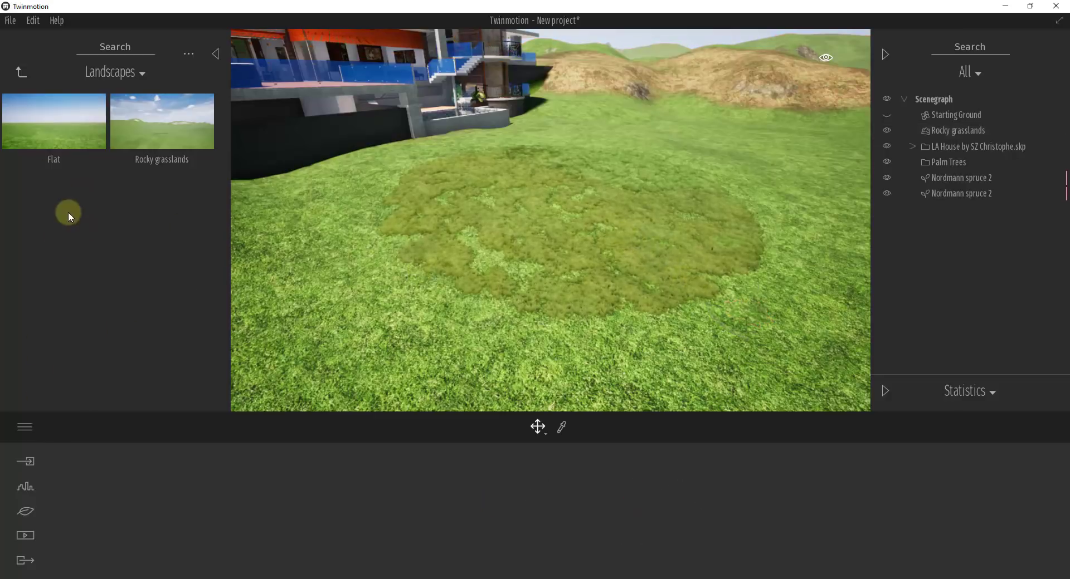
Step: Reopen the vegetation painting tools and browse the library to the Grass and flowers category
click(26, 511)
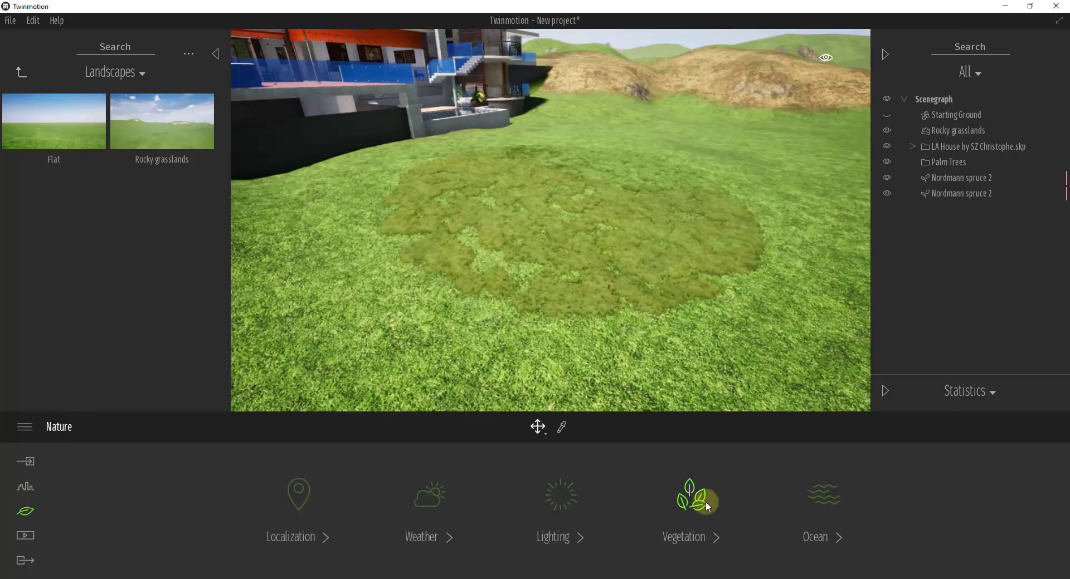
click(705, 503)
scroll(522, 284, down, 4)
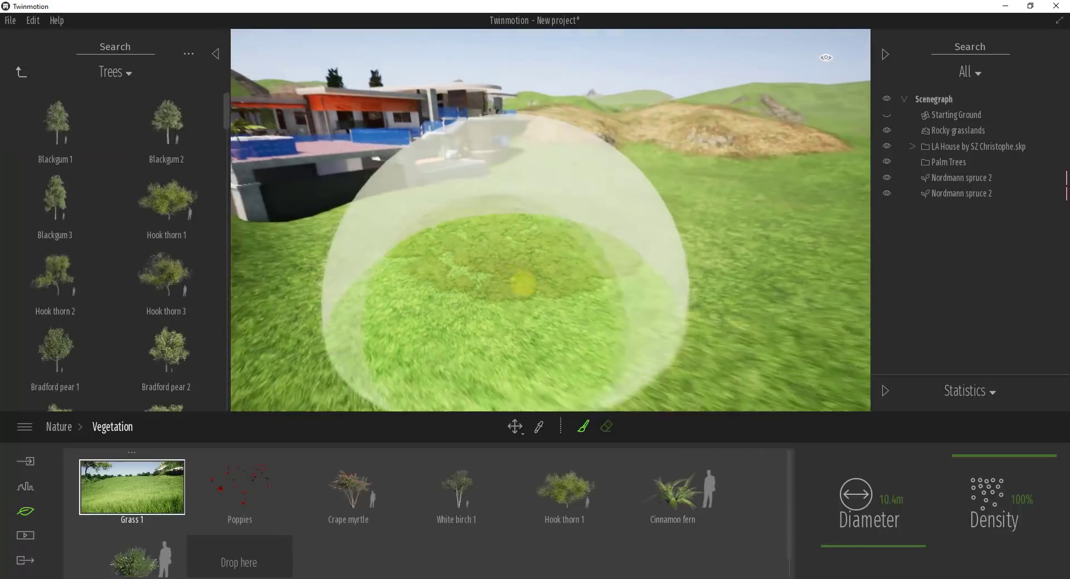
right_drag(523, 285, 532, 285)
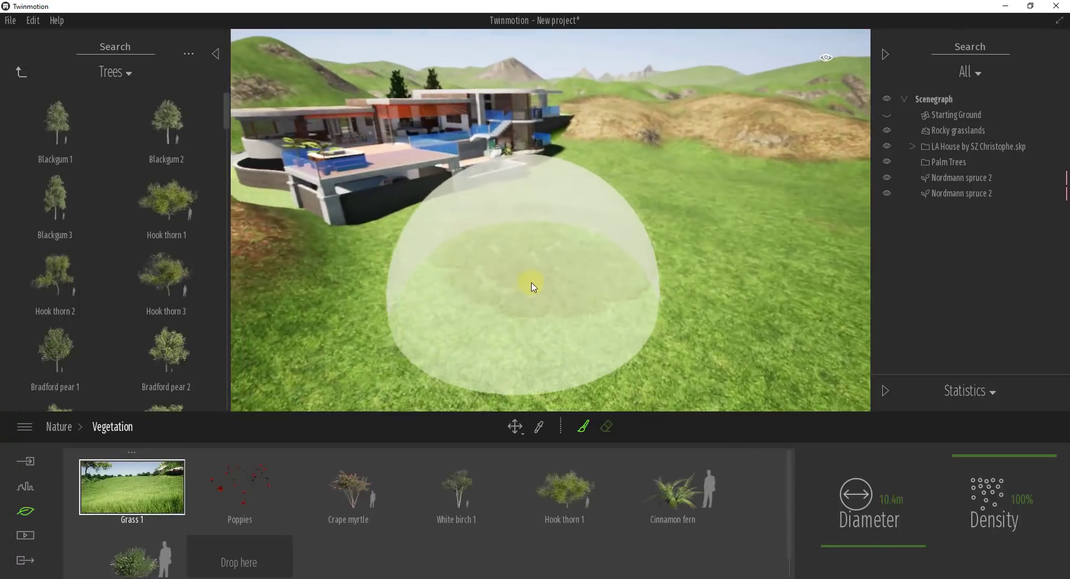
click(120, 73)
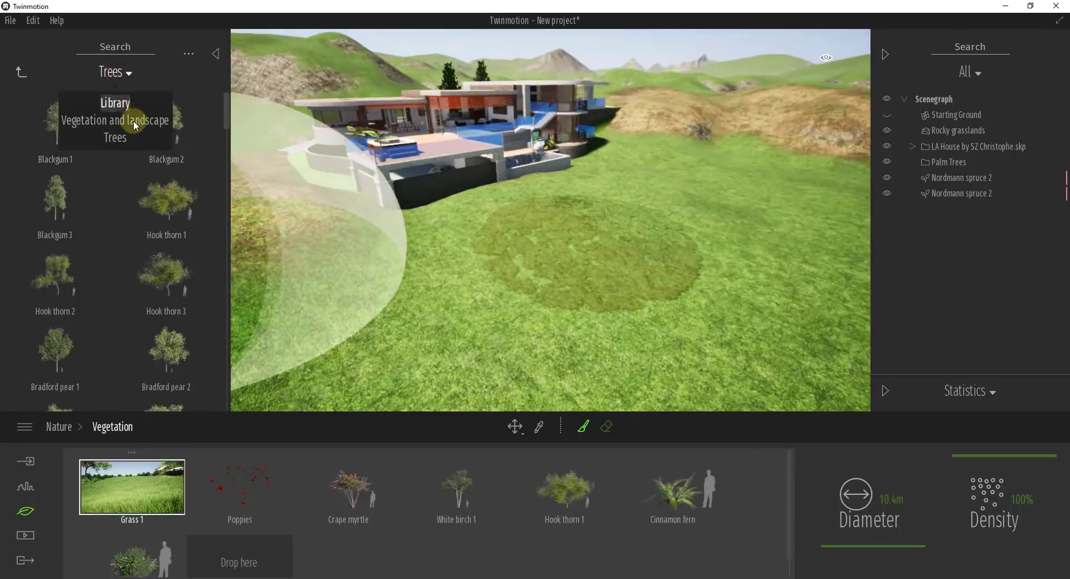
click(136, 126)
click(171, 209)
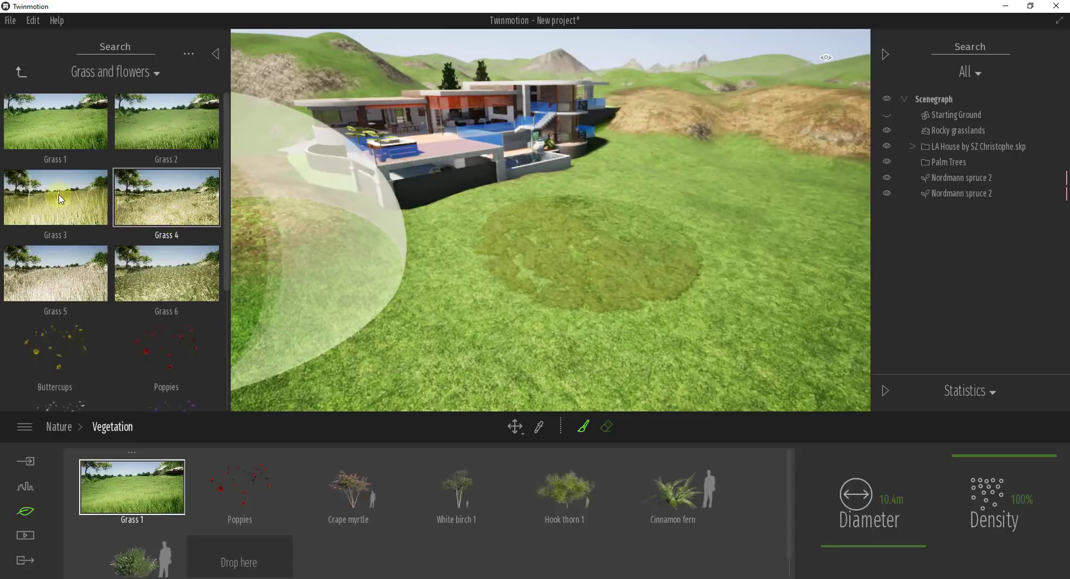
Step: Try placing single Grass 3, Grass 5 and Grass 4 clumps beside the painted patch, deleting each one
drag(60, 199, 479, 296)
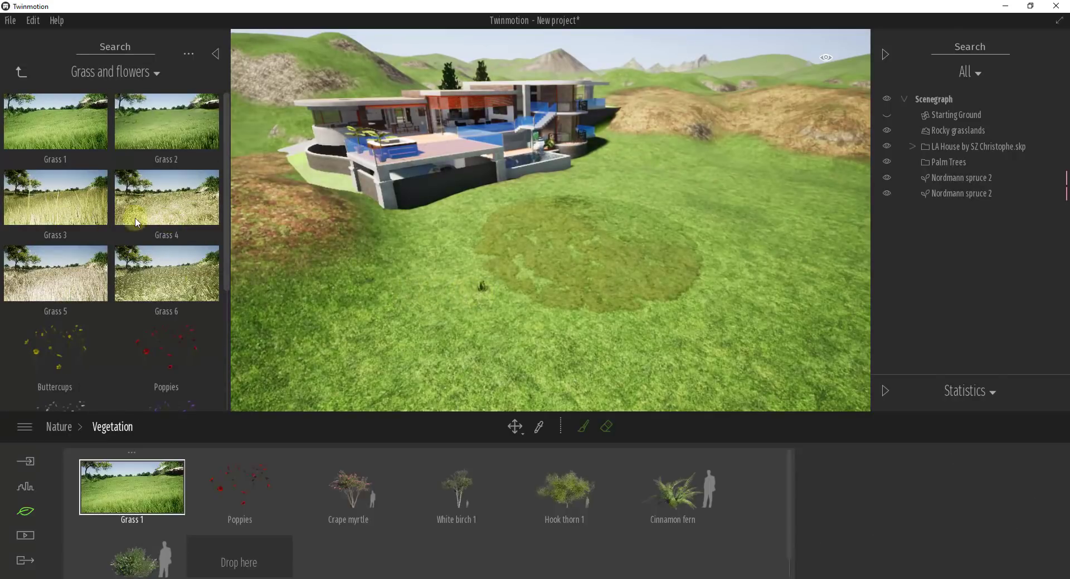
drag(55, 273, 475, 314)
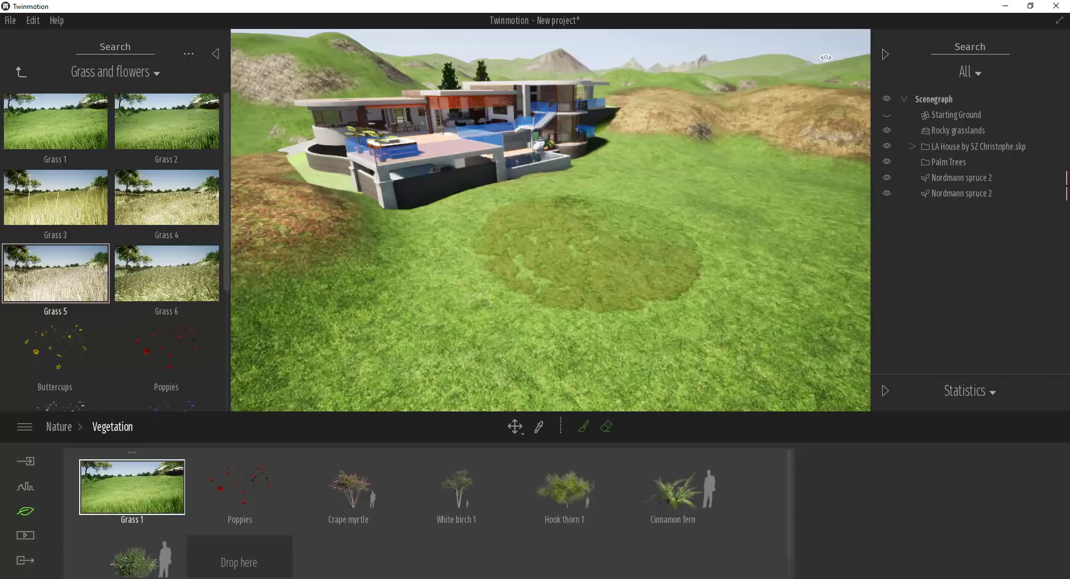
drag(66, 273, 498, 294)
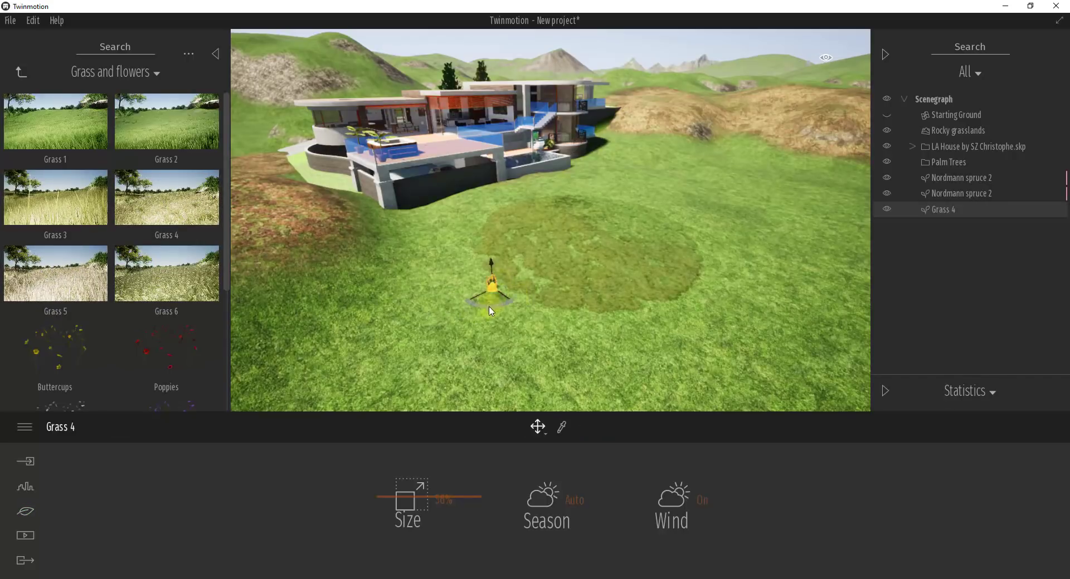
key(Delete)
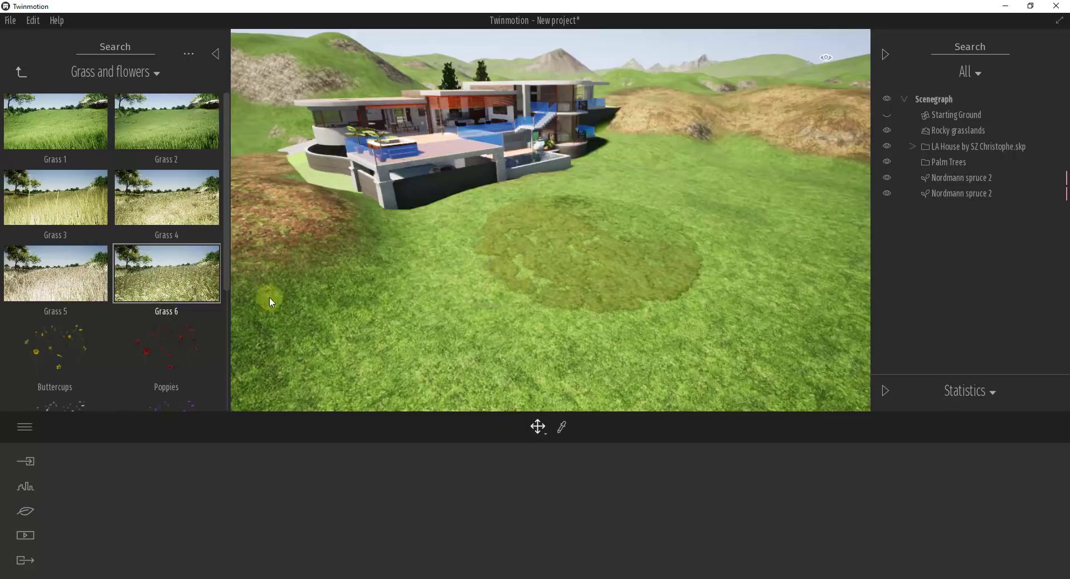
Step: Reopen vegetation painting, add Grass 6 from the Grass and flowers library to the paint set, and make it the active brush
click(28, 512)
click(690, 496)
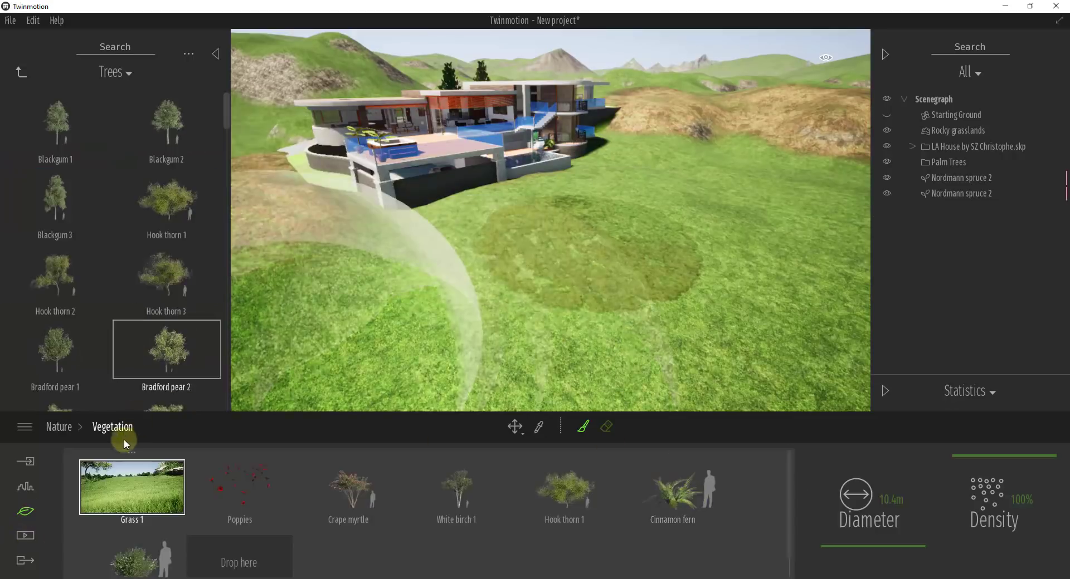
click(114, 72)
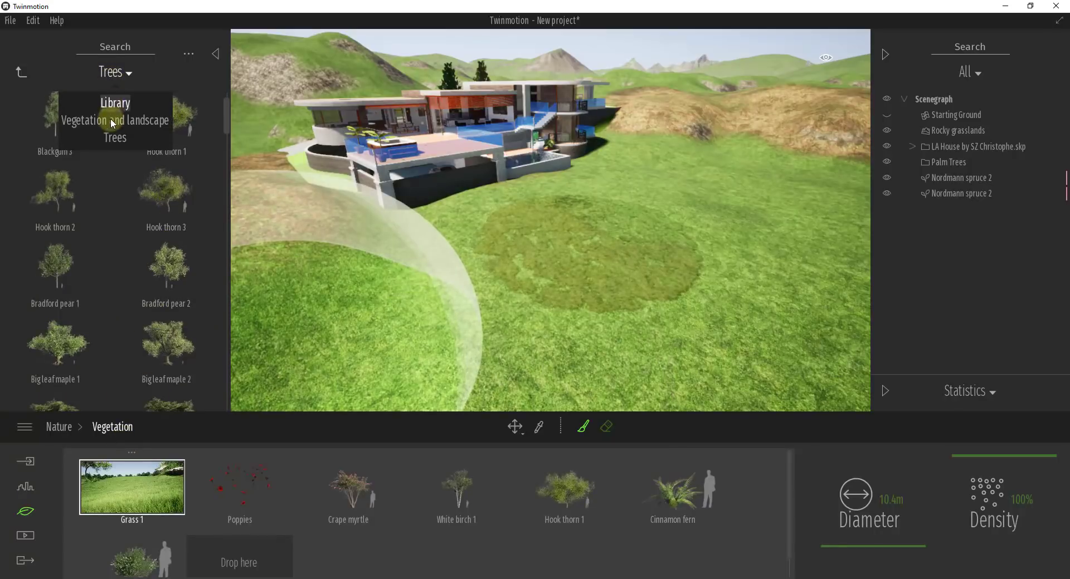
click(129, 120)
click(168, 208)
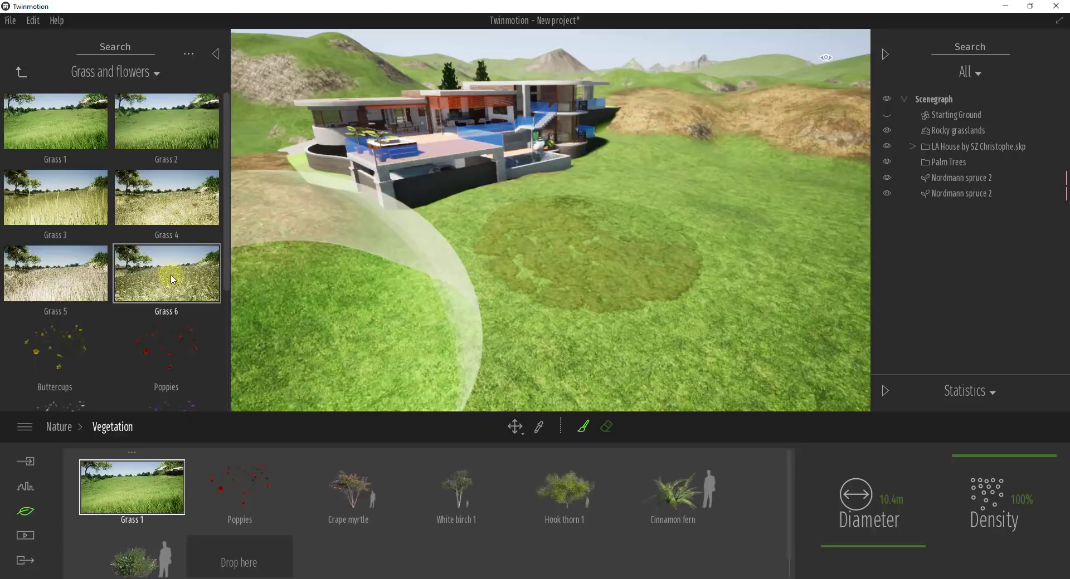
drag(232, 491, 252, 562)
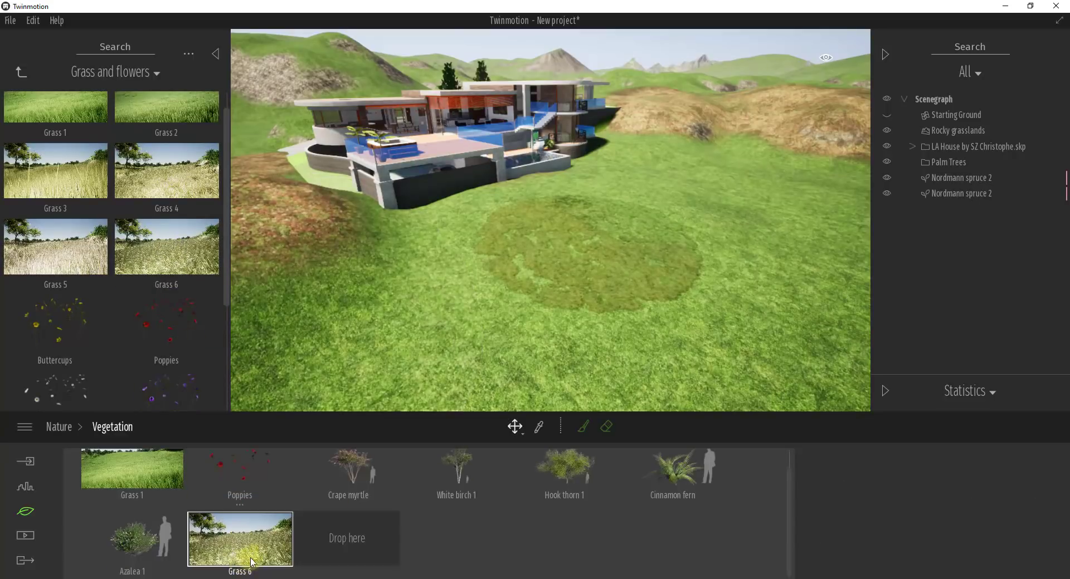
click(258, 549)
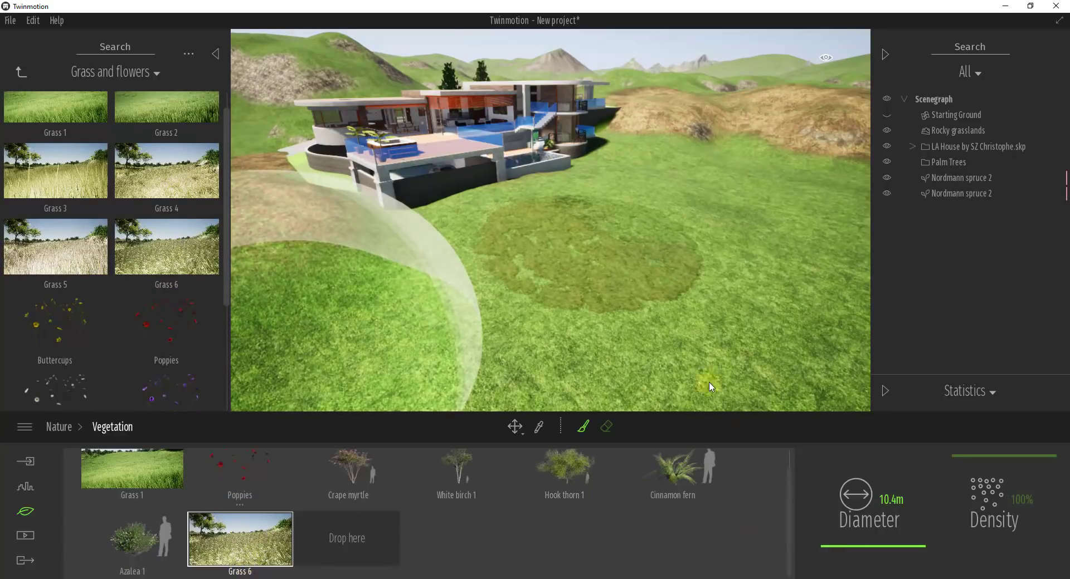
Step: Paint Grass 6 over and around the Grass 1 patch with the 10.4 m brush, and erase all of it again
mouse_move(697, 216)
mouse_down()
mouse_move(601, 250)
mouse_move(499, 247)
mouse_up()
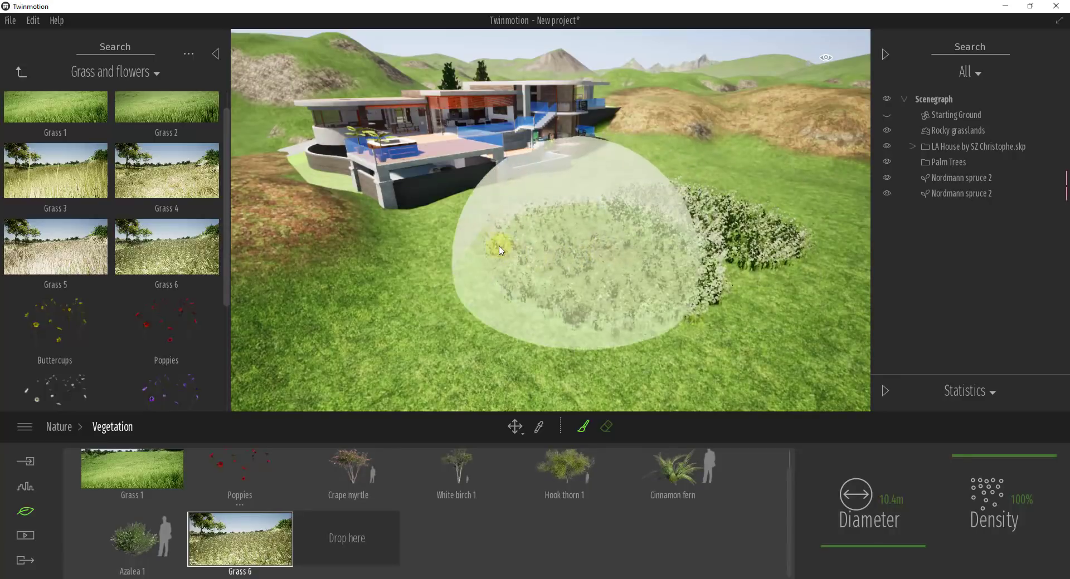
drag(656, 177, 610, 200)
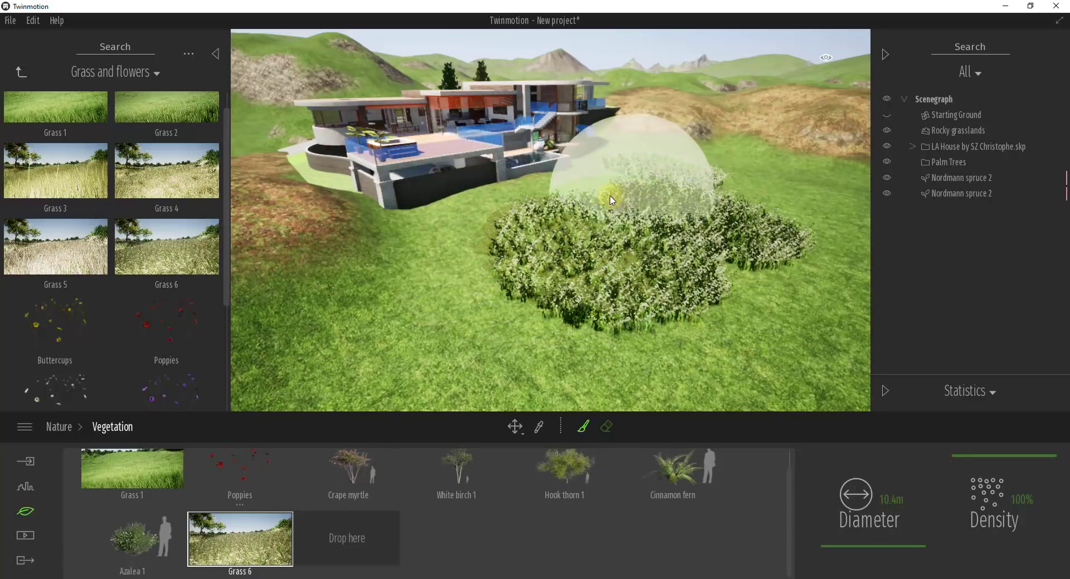
scroll(530, 218, up, 5)
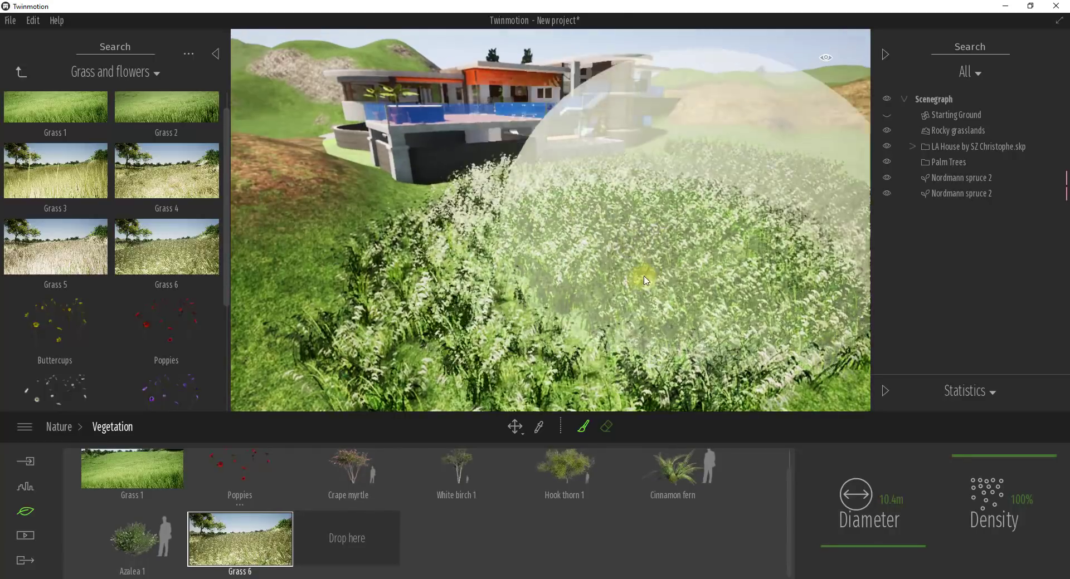
mouse_move(643, 278)
shift+middle_down()
mouse_move(668, 270)
mouse_move(555, 351)
shift+middle_up()
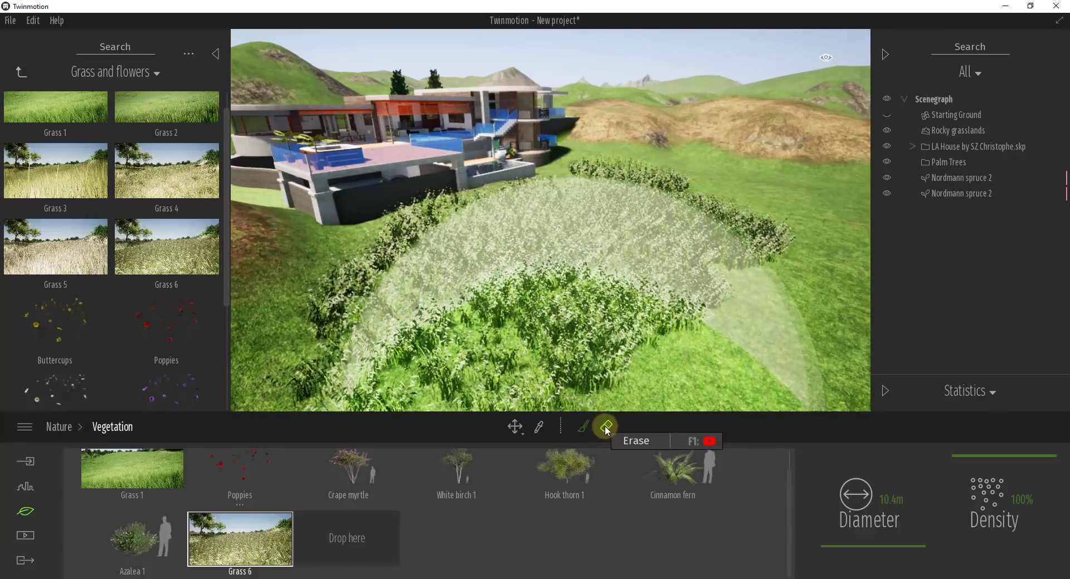
mouse_move(389, 351)
mouse_down()
mouse_move(480, 318)
mouse_move(531, 278)
mouse_move(488, 256)
mouse_move(495, 229)
mouse_move(485, 224)
mouse_move(532, 228)
mouse_up()
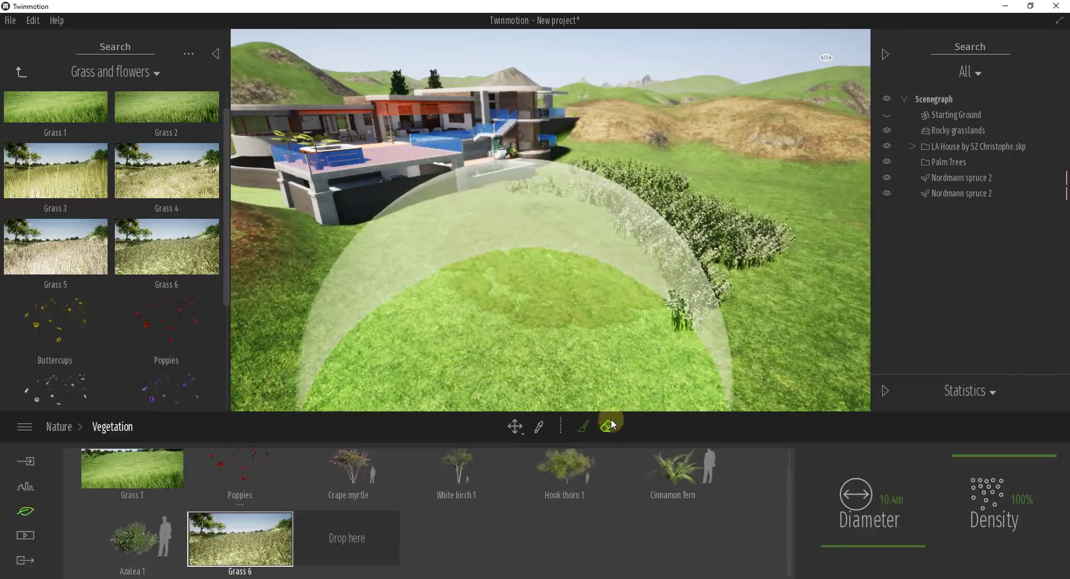
mouse_move(702, 285)
mouse_down()
mouse_move(700, 254)
mouse_move(618, 171)
mouse_move(562, 200)
mouse_move(718, 212)
mouse_move(721, 230)
mouse_up()
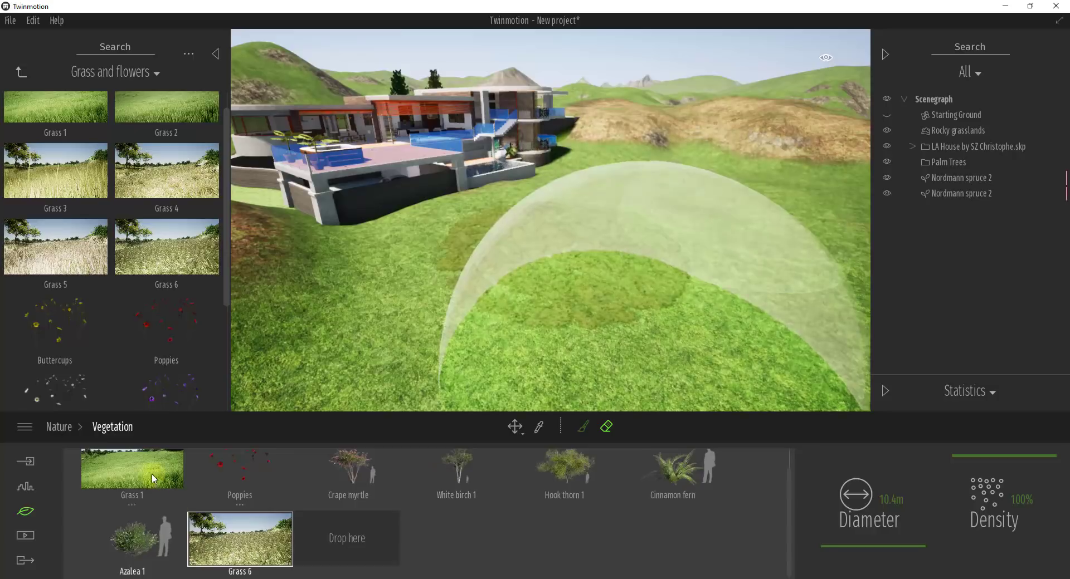
Step: Paint Grass 1 over the wide lawn area beside the house using a 28.5 m brush at 100% density
click(155, 479)
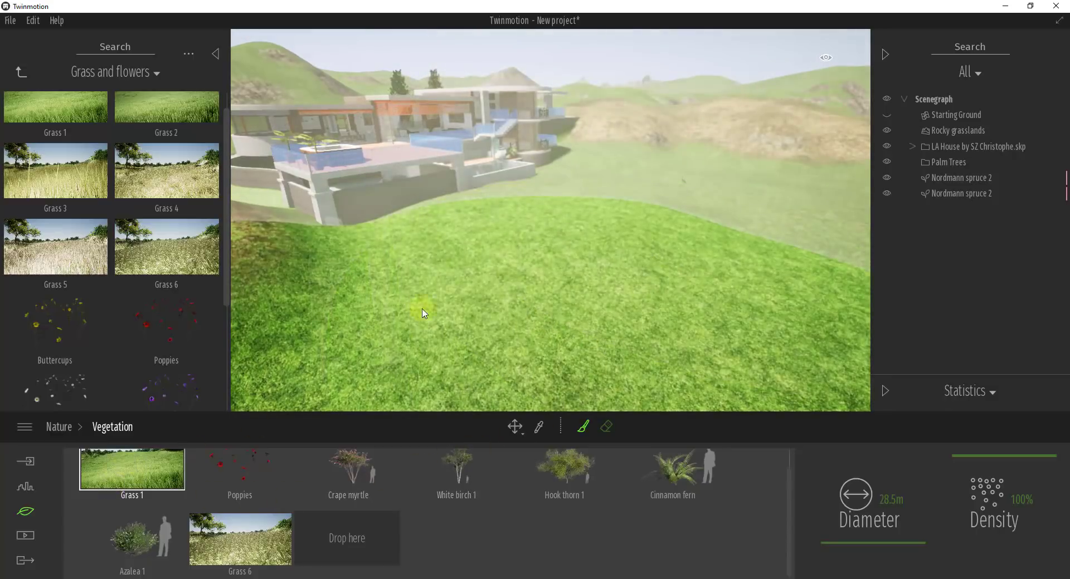
click(659, 288)
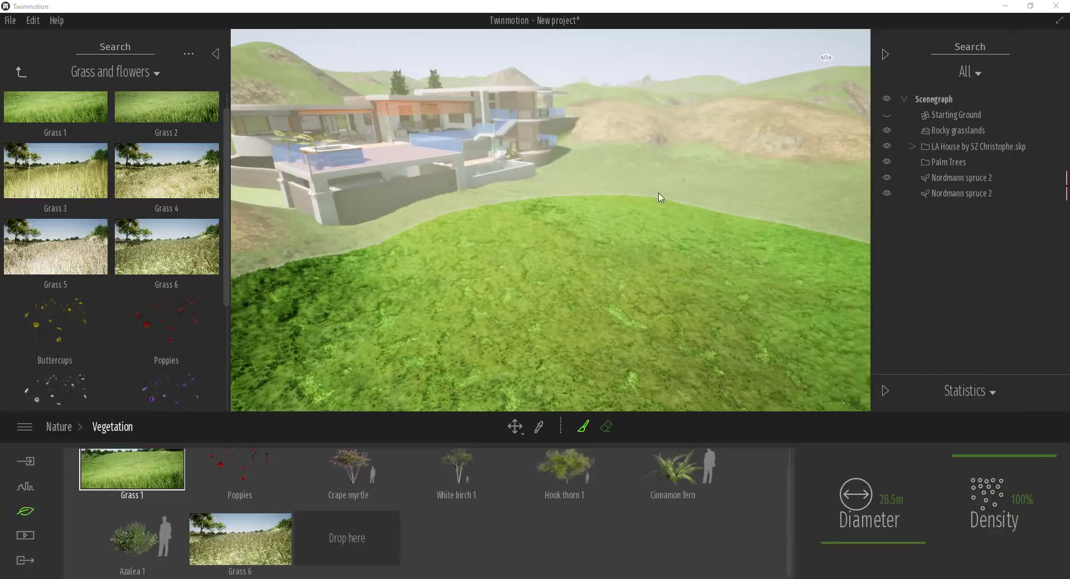
click(602, 13)
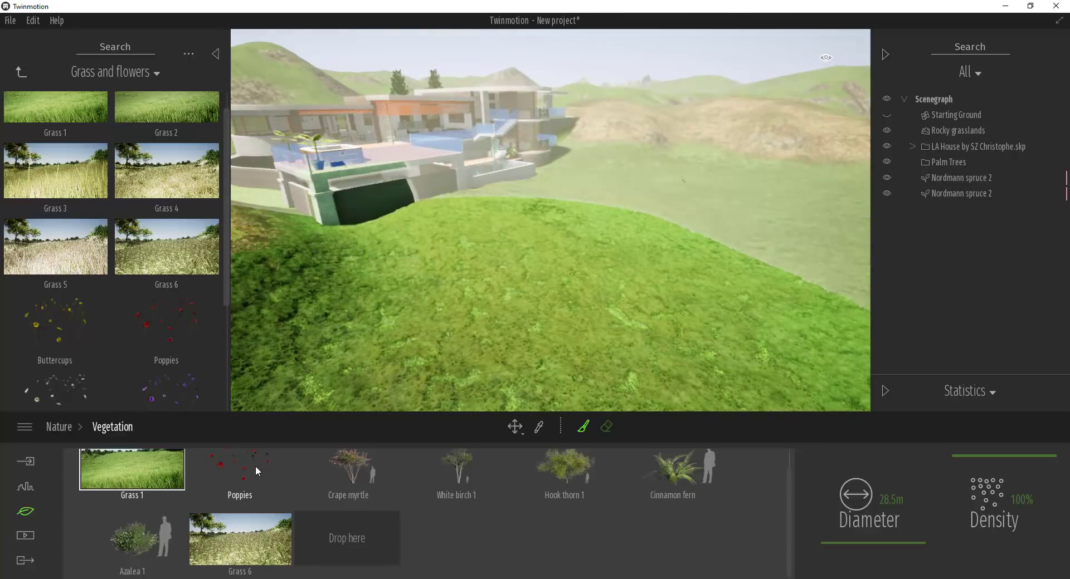
Step: Make Poppies the active paint vegetation and set the brush diameter to 10 m
click(256, 468)
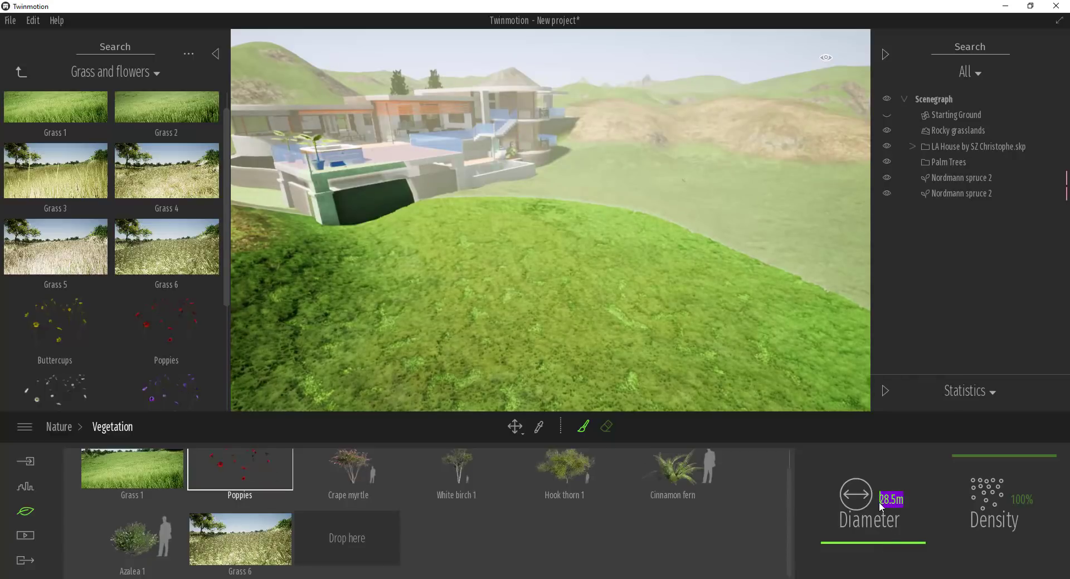
text(10)
key(Return)
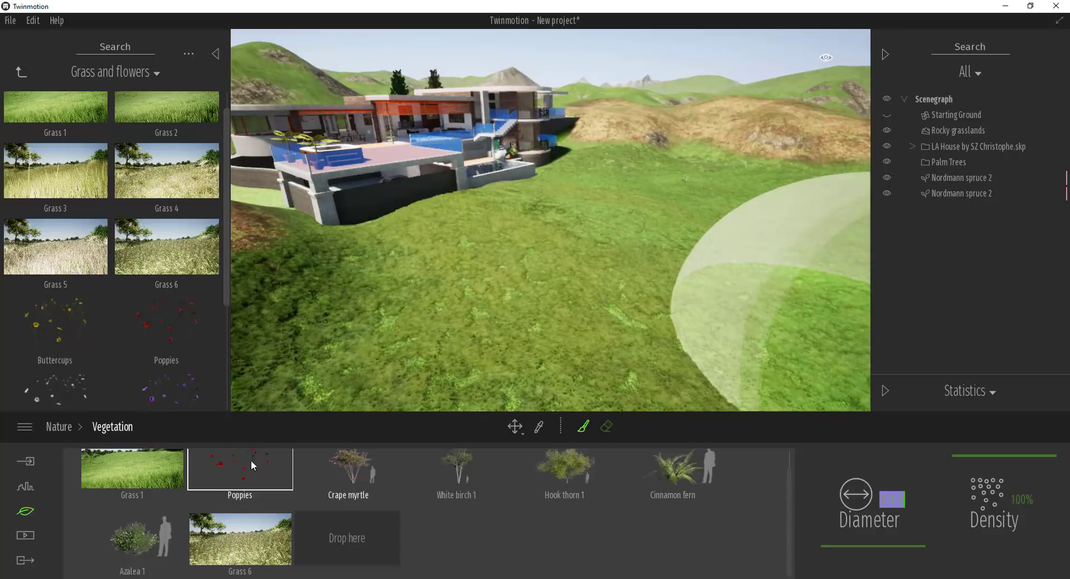
click(250, 462)
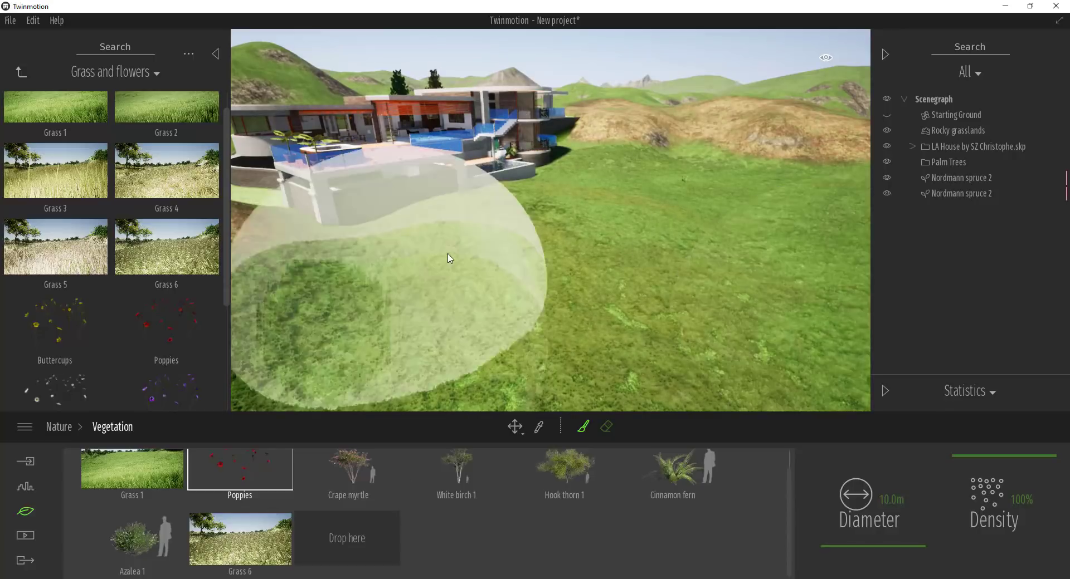
Step: Paint poppies at 100% density across the grass beside the house, and erase them all
click(483, 258)
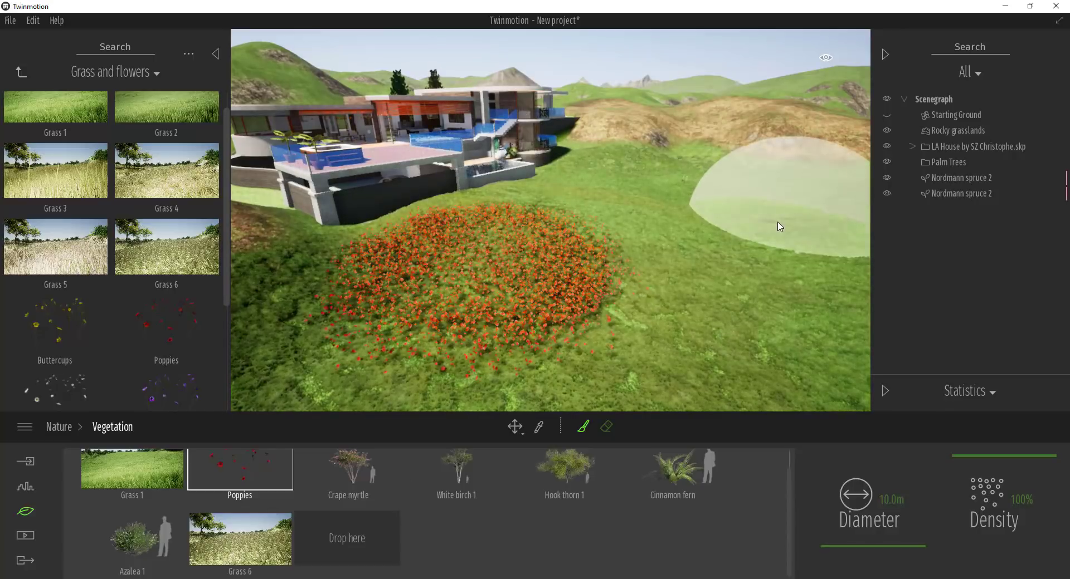
click(593, 217)
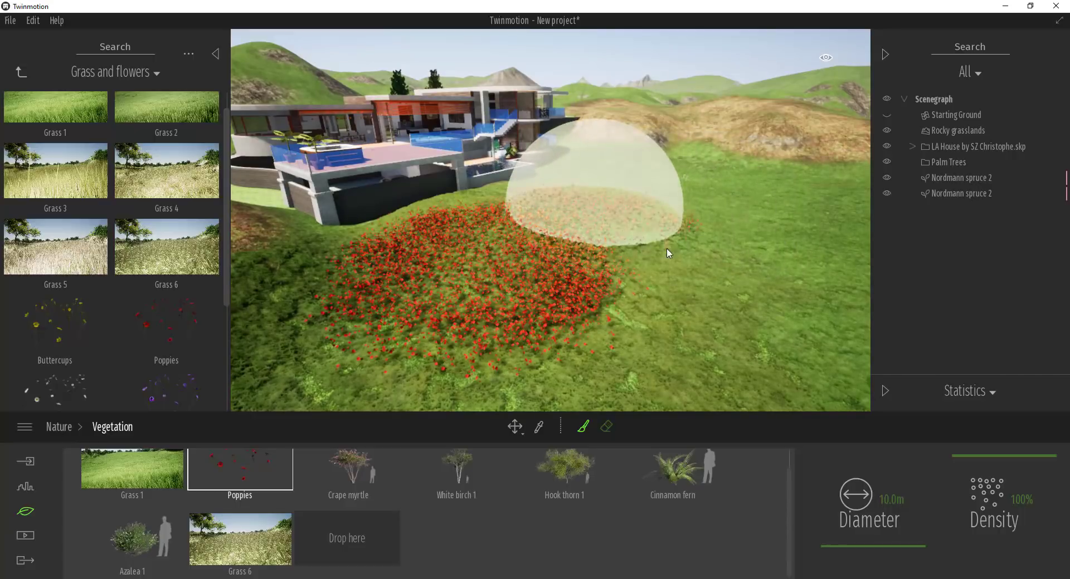
click(710, 278)
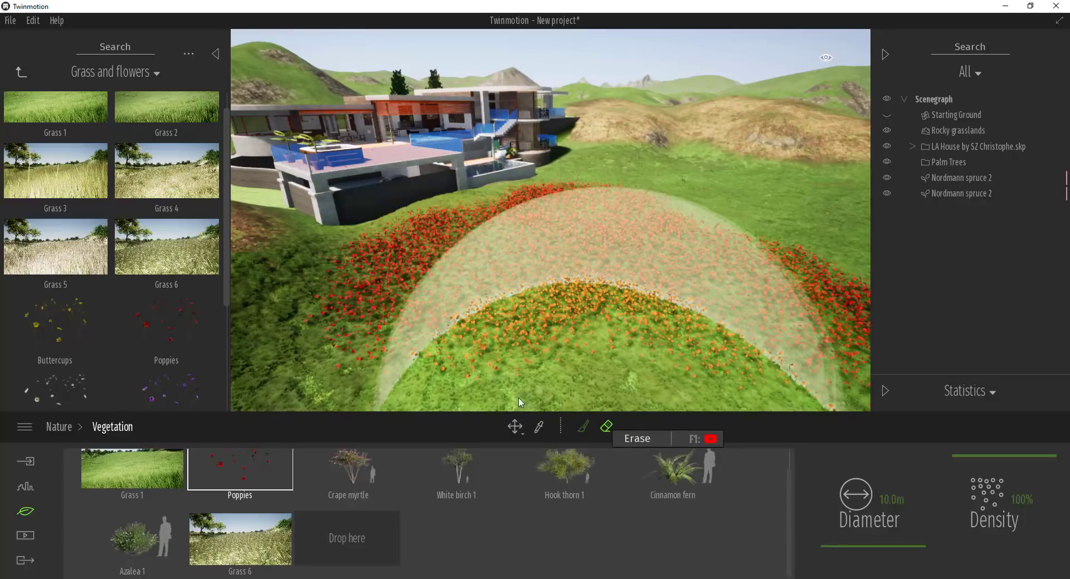
mouse_move(520, 403)
mouse_down()
mouse_move(479, 373)
mouse_move(454, 287)
mouse_move(487, 265)
mouse_move(468, 248)
mouse_move(544, 218)
mouse_move(623, 213)
mouse_move(653, 267)
mouse_move(735, 296)
mouse_move(763, 279)
mouse_move(699, 210)
mouse_move(567, 193)
mouse_up()
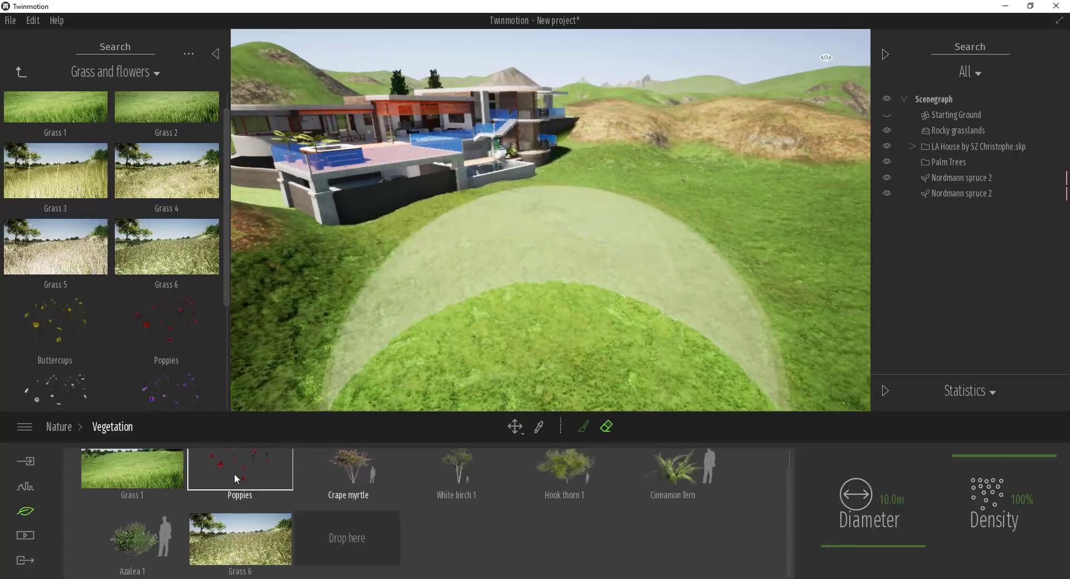
Step: Return to painting, lower the density to 24%, paint poppies across the grass, and remove them again
click(583, 427)
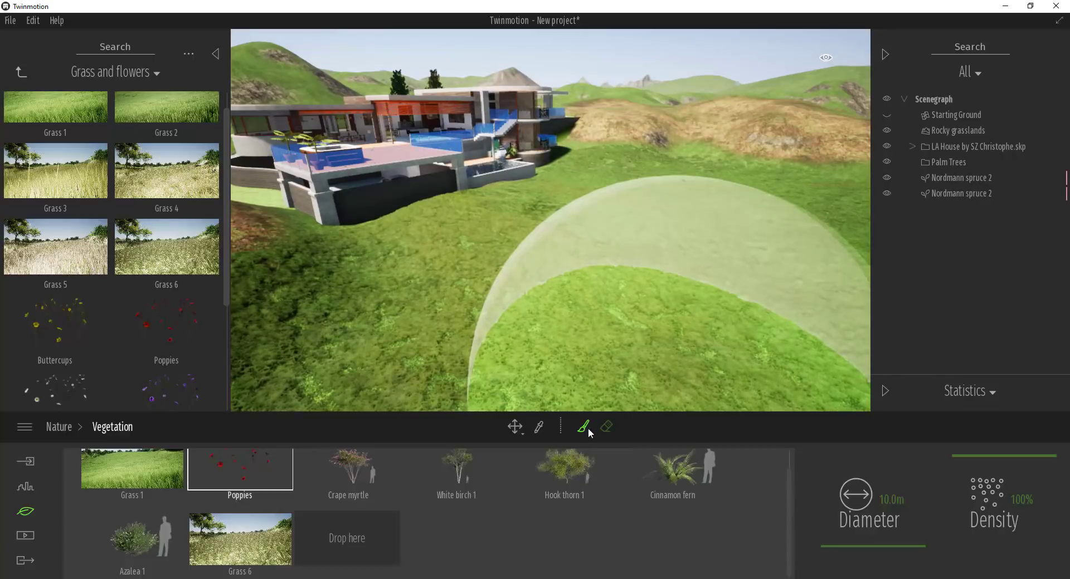
drag(965, 460, 978, 518)
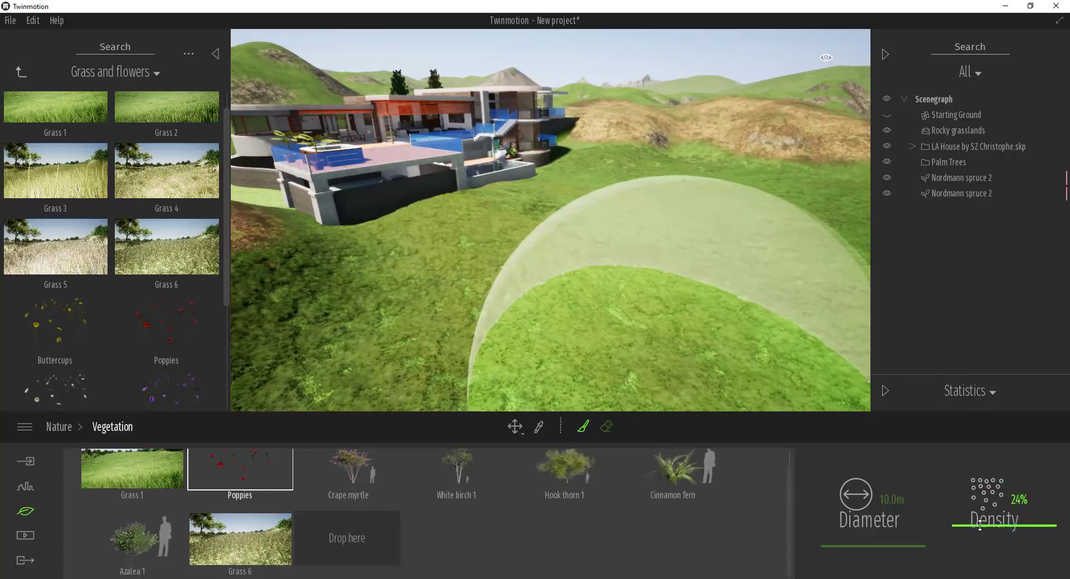
click(468, 296)
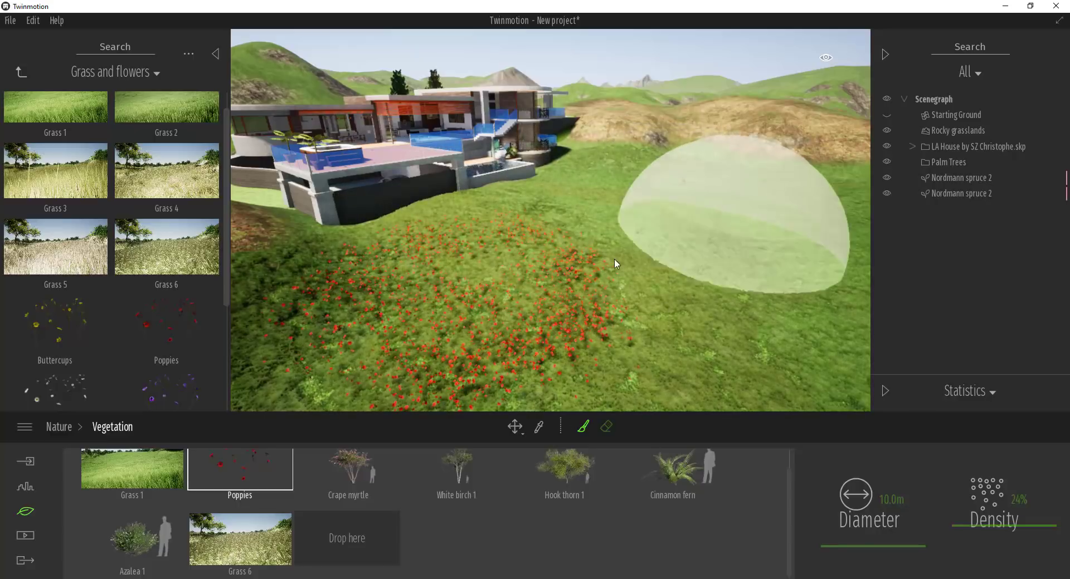
click(594, 213)
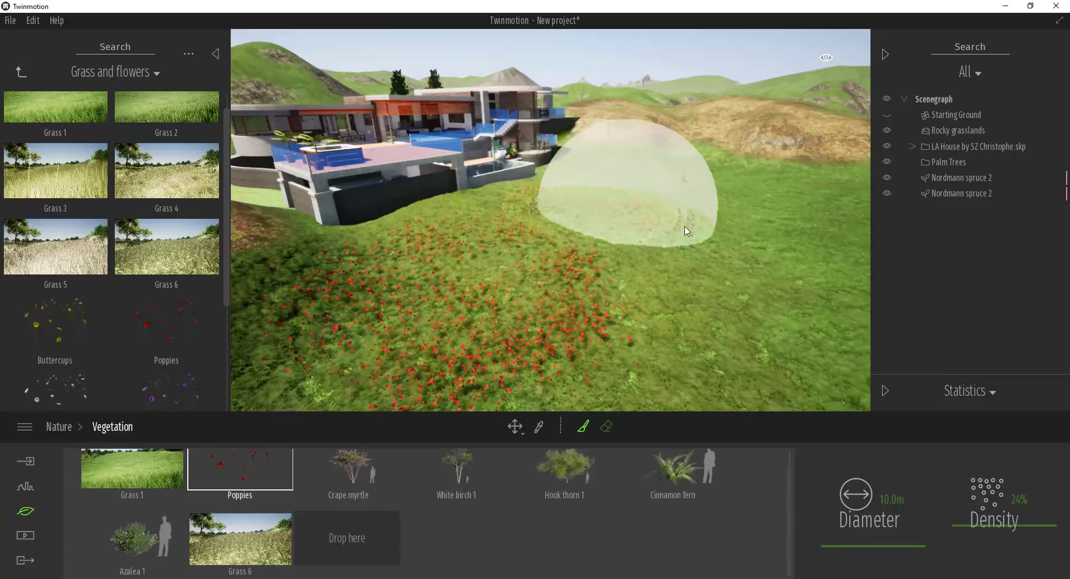
click(695, 274)
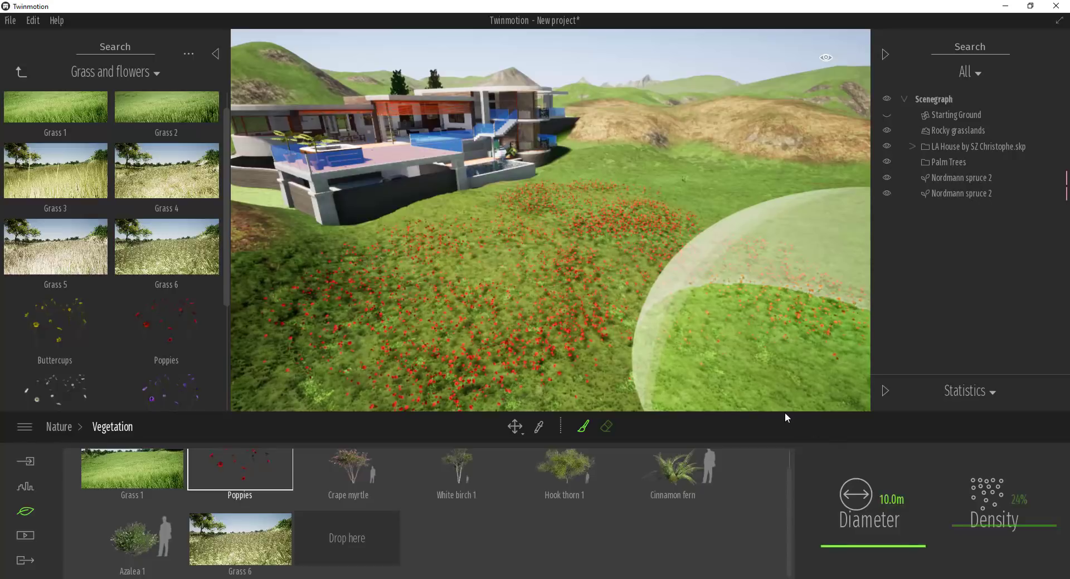
click(643, 328)
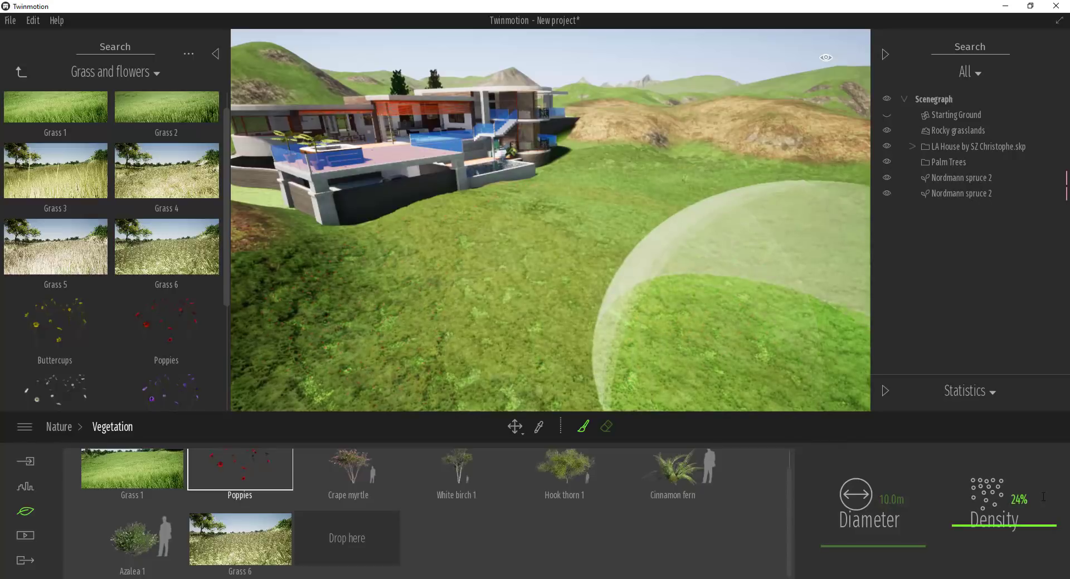
Step: Set the poppy density to 5% and paint sparse poppies across the grass beside the house
click(978, 501)
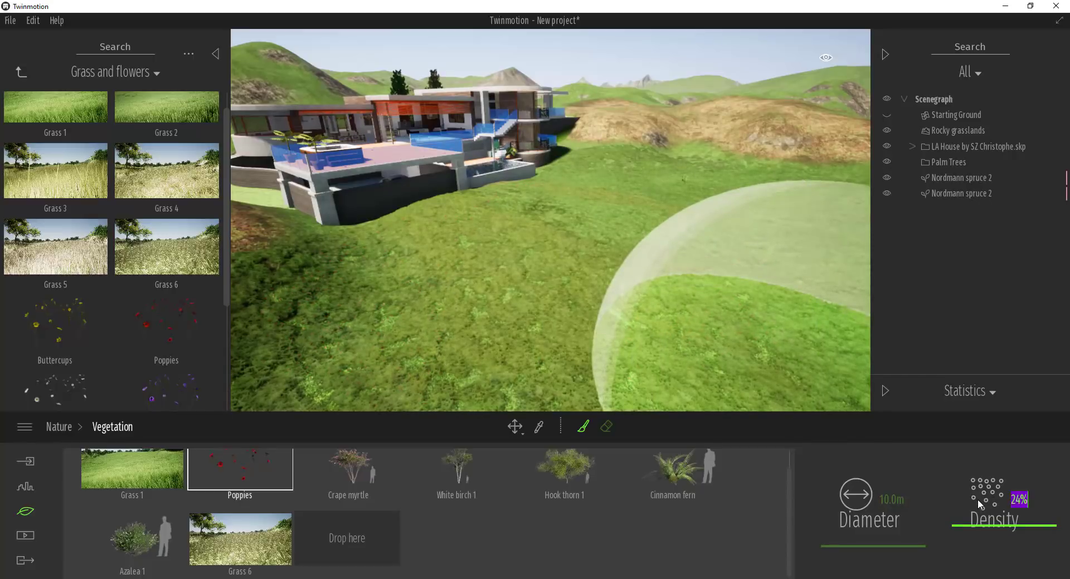
text(5)
key(Return)
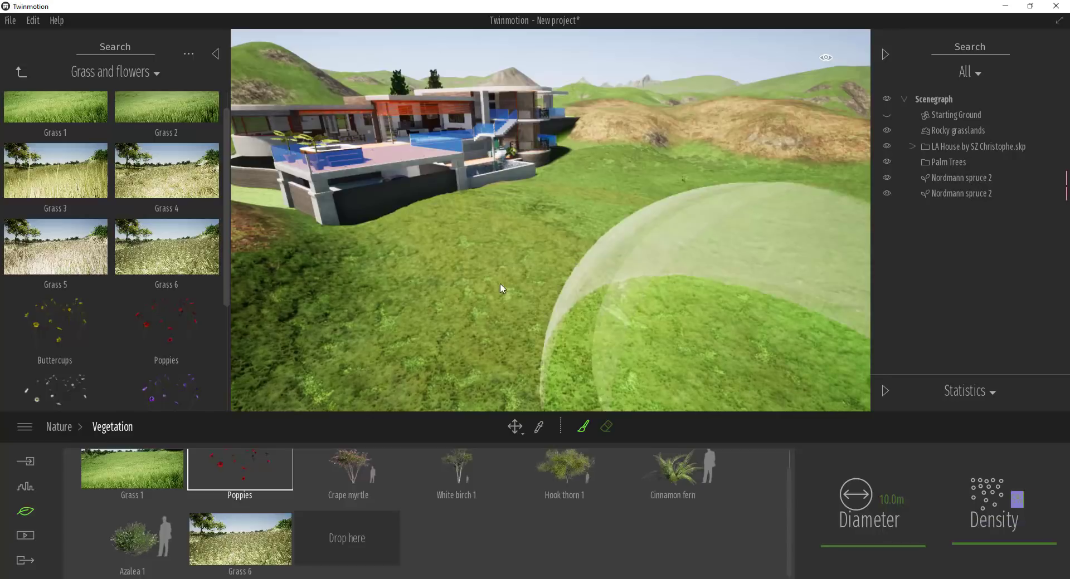
click(557, 251)
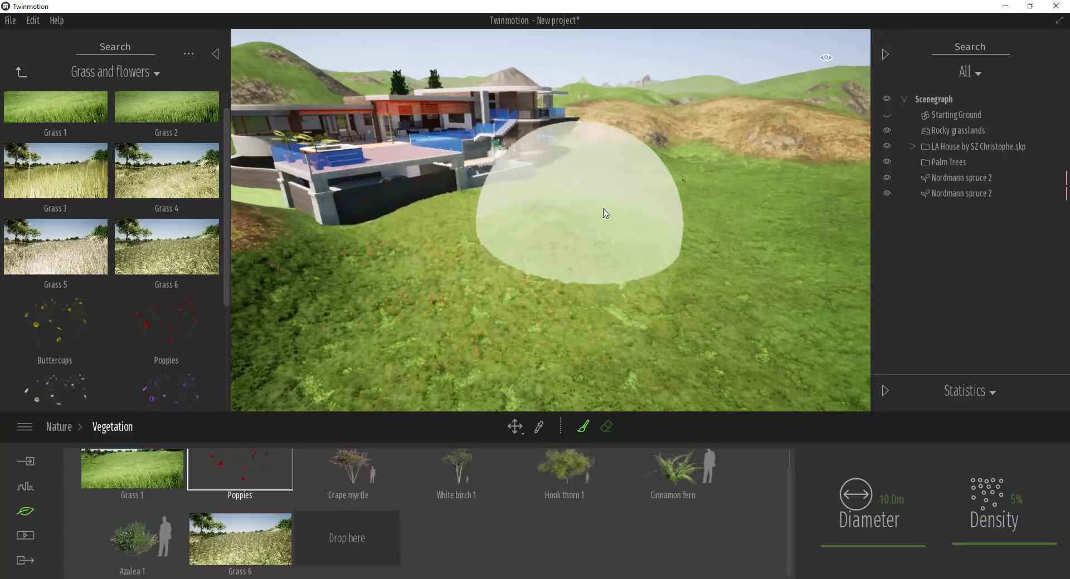
click(744, 238)
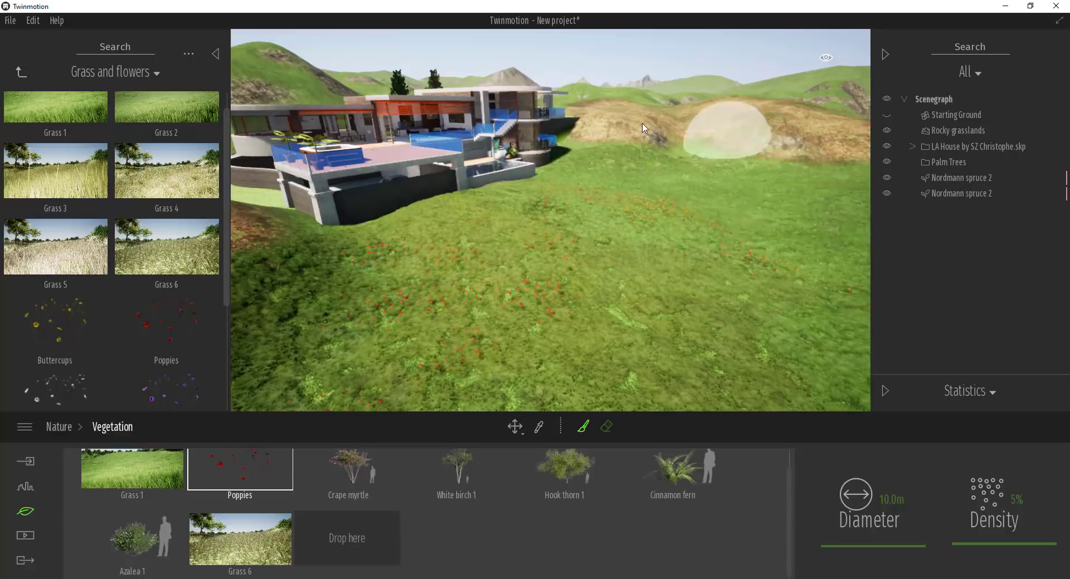
Step: Extend the poppies at 5% density over more of the lawn on the pool side of the house
click(508, 290)
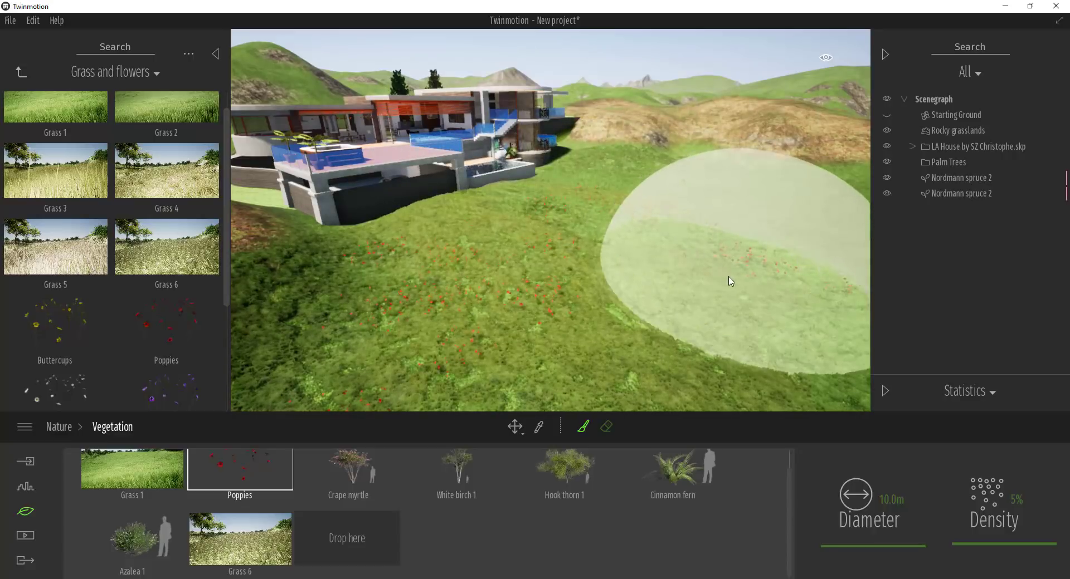
click(677, 317)
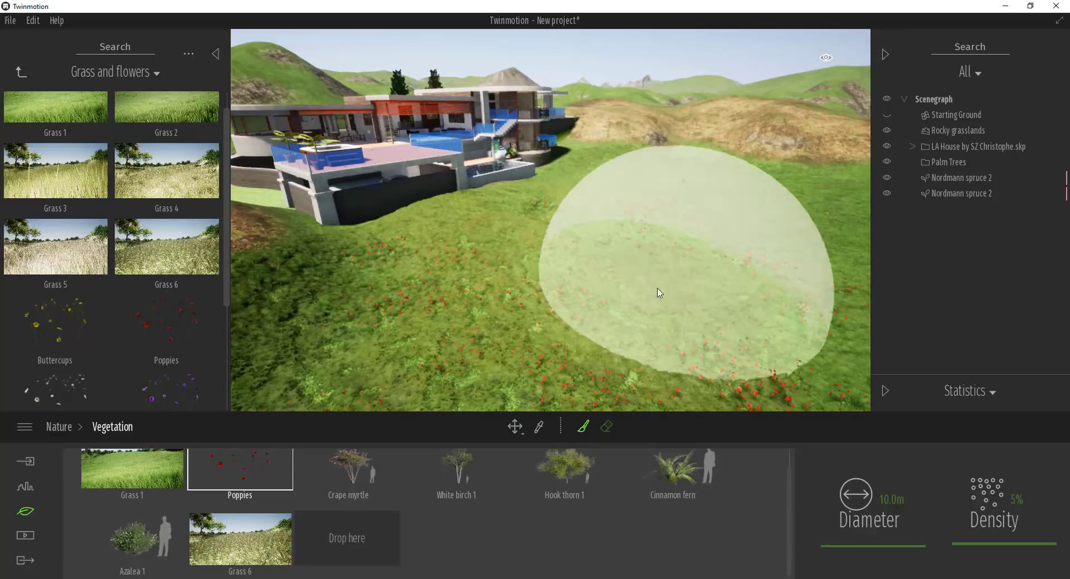
mouse_move(695, 295)
right_down()
mouse_move(677, 303)
mouse_move(685, 300)
mouse_move(664, 270)
right_up()
right_drag(737, 237, 729, 248)
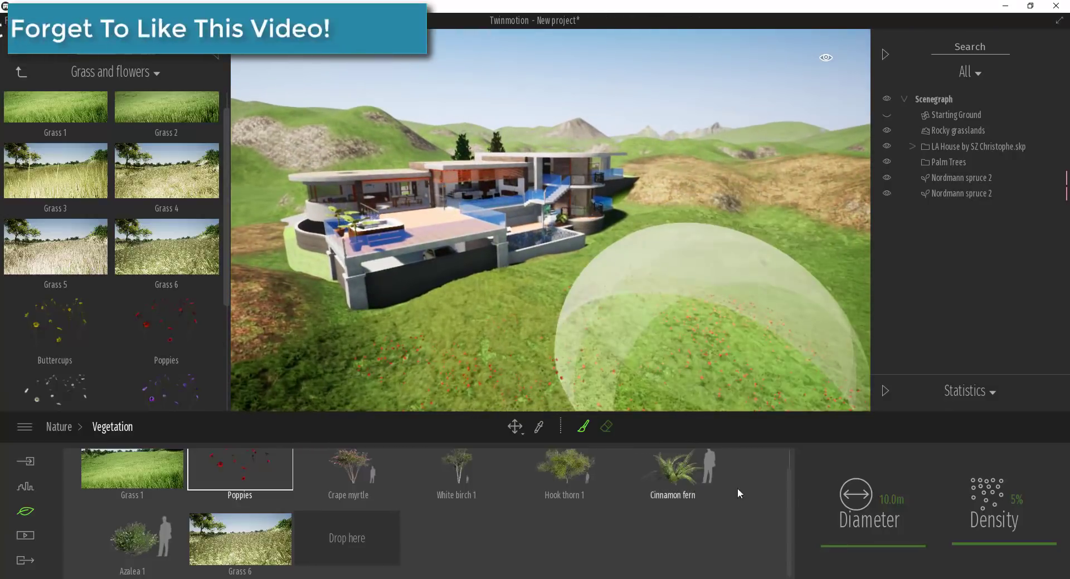
mouse_move(708, 196)
right_down()
mouse_move(702, 186)
mouse_move(728, 186)
mouse_move(705, 182)
right_up()
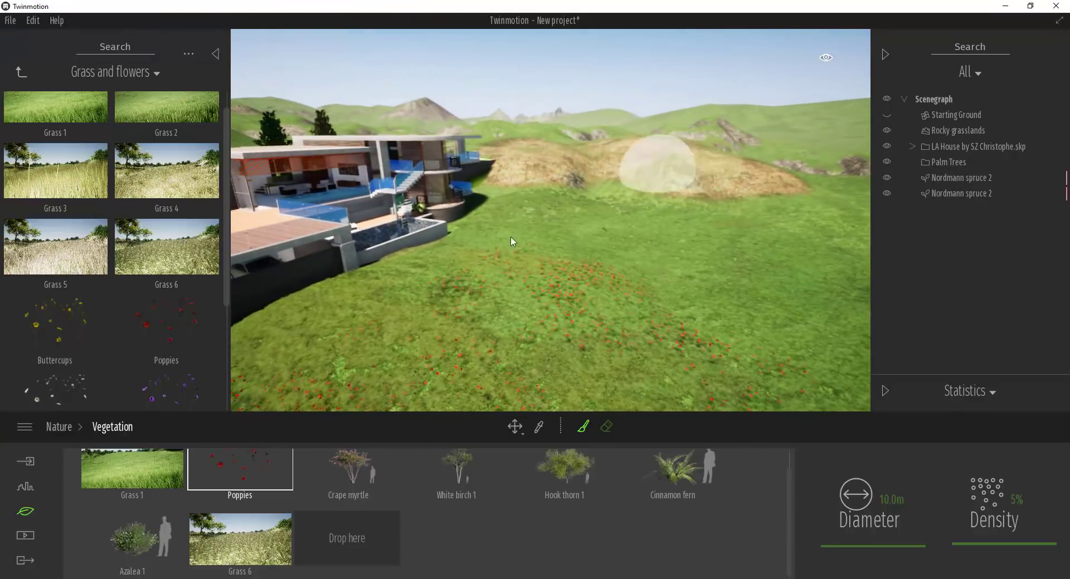
Step: Add American holly 1 and American holly 2 from the Trees library to the paint vegetation set
scroll(109, 146, down, 1)
scroll(106, 140, up, 2)
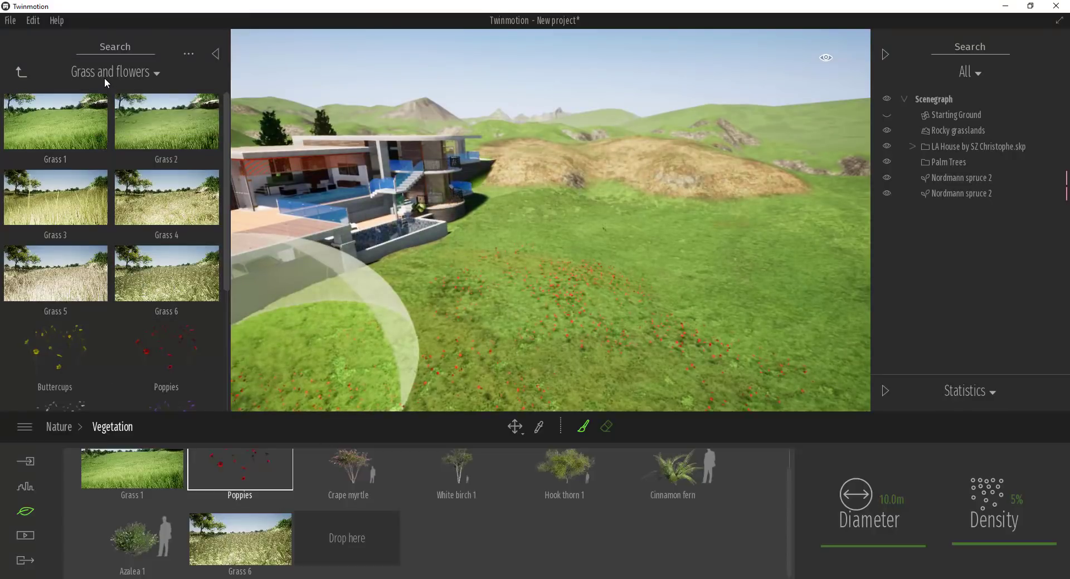
click(105, 78)
click(122, 124)
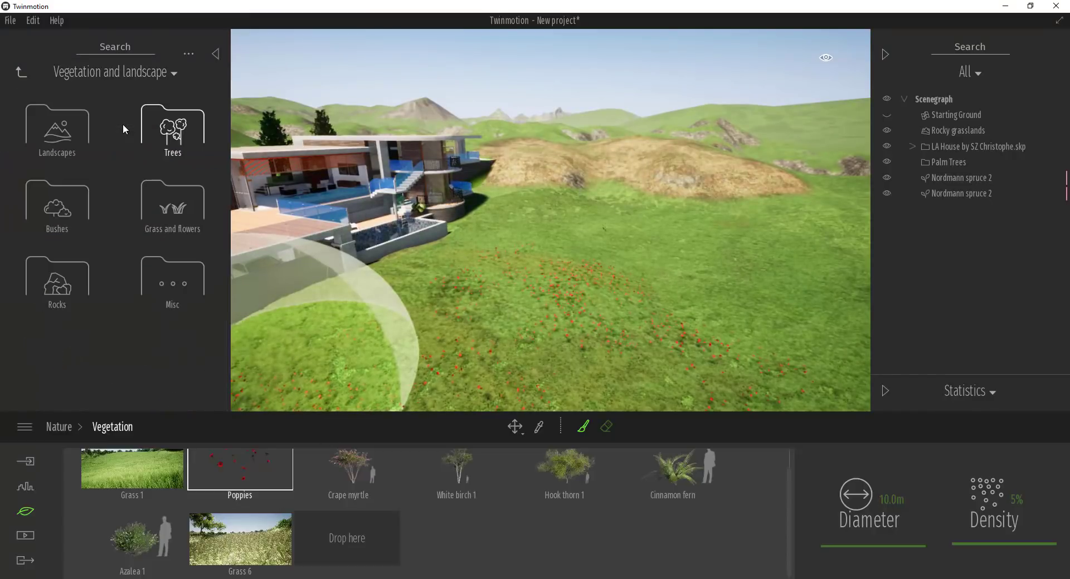
click(185, 134)
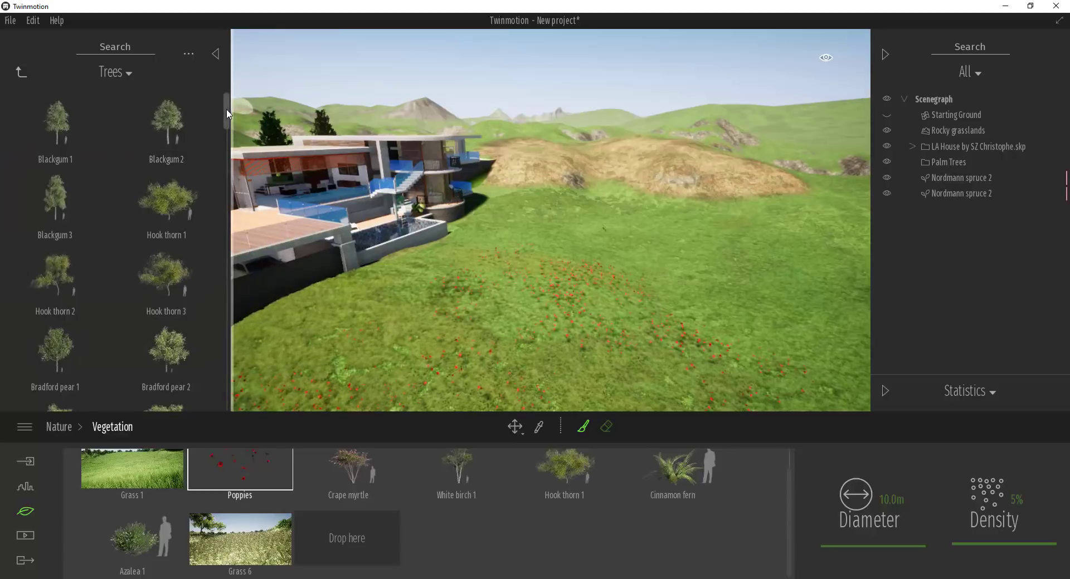
drag(228, 114, 225, 370)
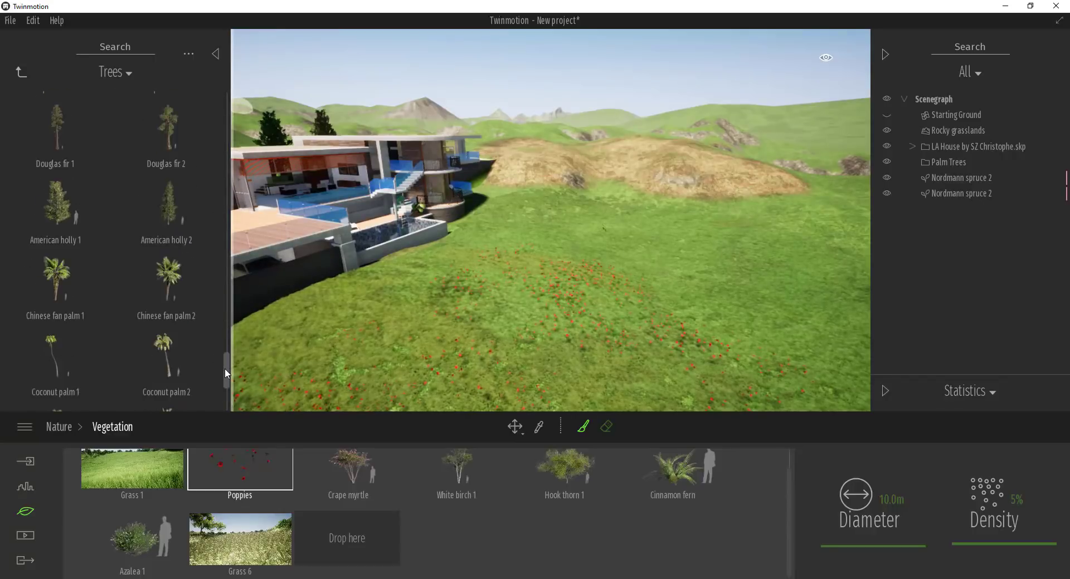
drag(128, 290, 331, 527)
drag(172, 196, 468, 527)
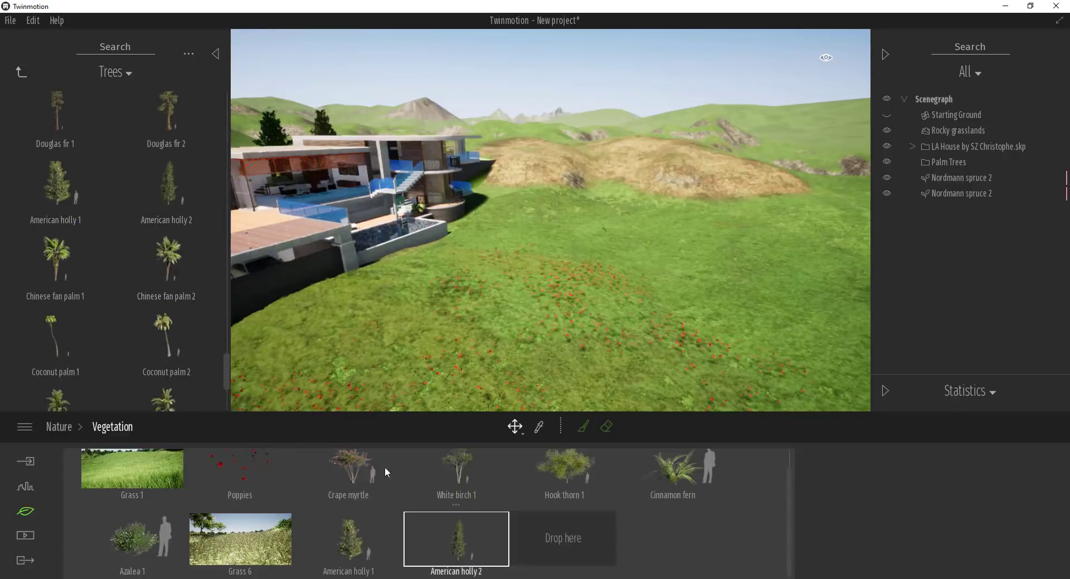
Step: Add Eastern red cedar 1 and Eastern red cedar 2 to the paint vegetation set
scroll(96, 156, up, 5)
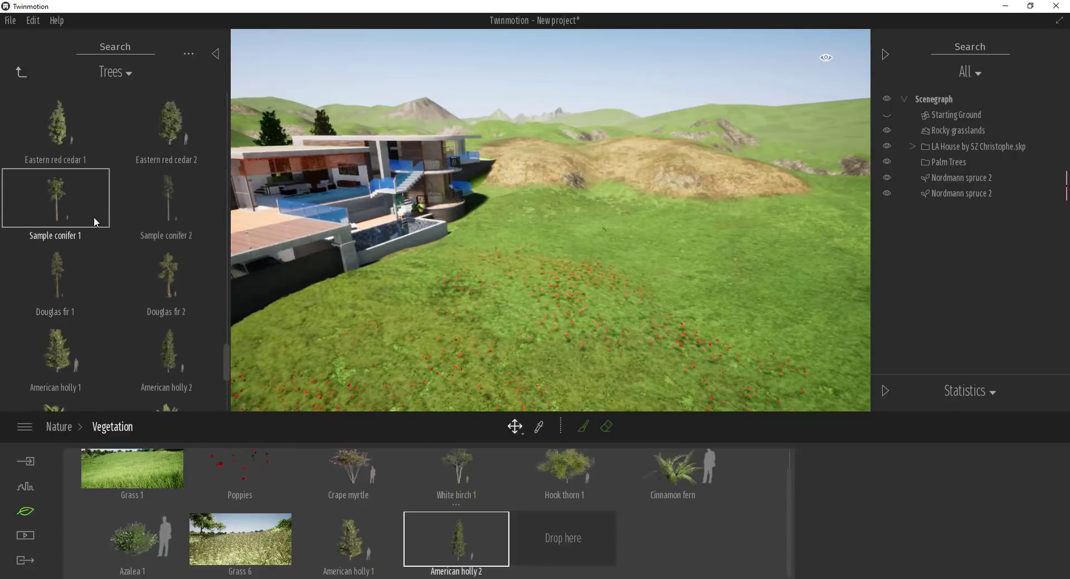
scroll(141, 224, up, 2)
drag(54, 252, 563, 536)
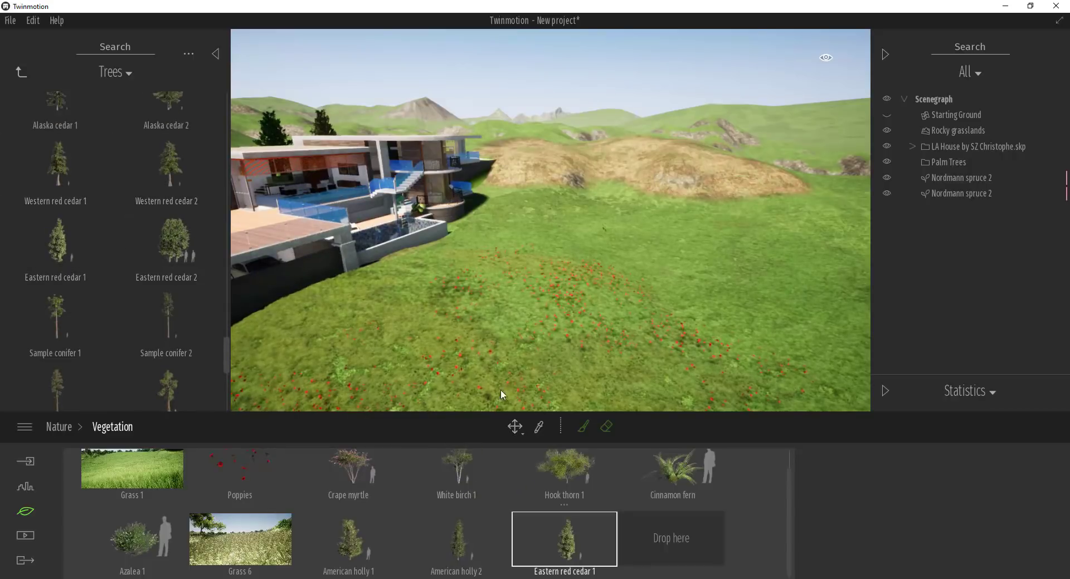
drag(501, 394, 676, 535)
Step: Add Alaska cedar 2 and Nordmann spruce 2 to the paint vegetation set
scroll(139, 186, up, 3)
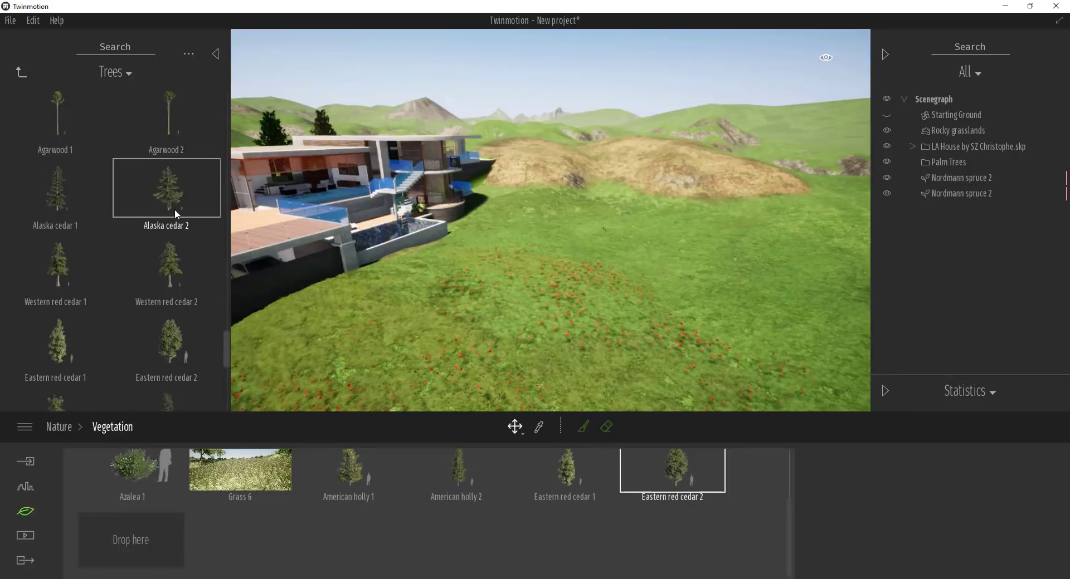
drag(162, 189, 223, 559)
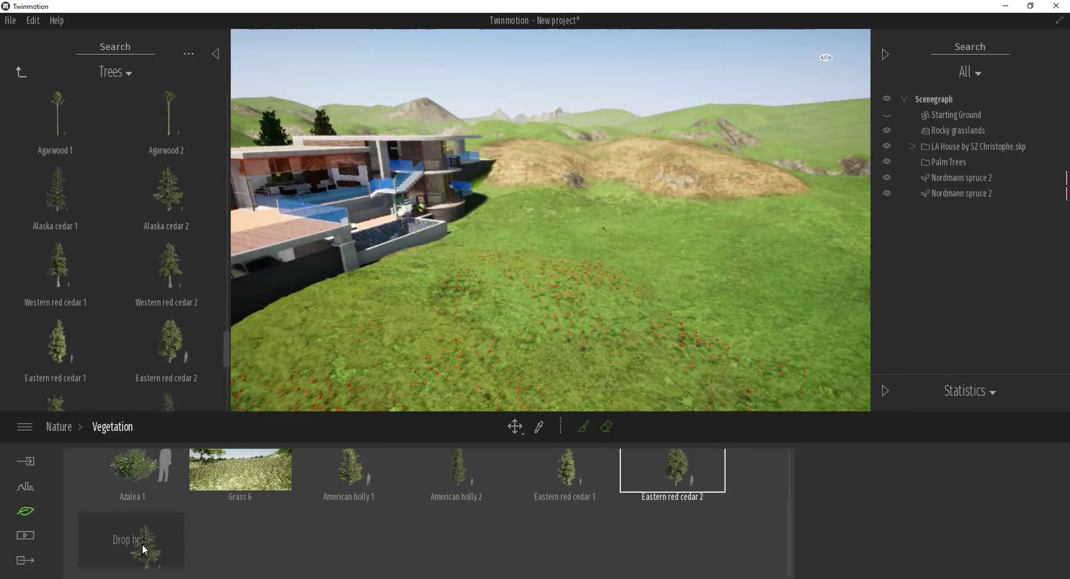
drag(142, 544, 141, 544)
scroll(128, 161, up, 3)
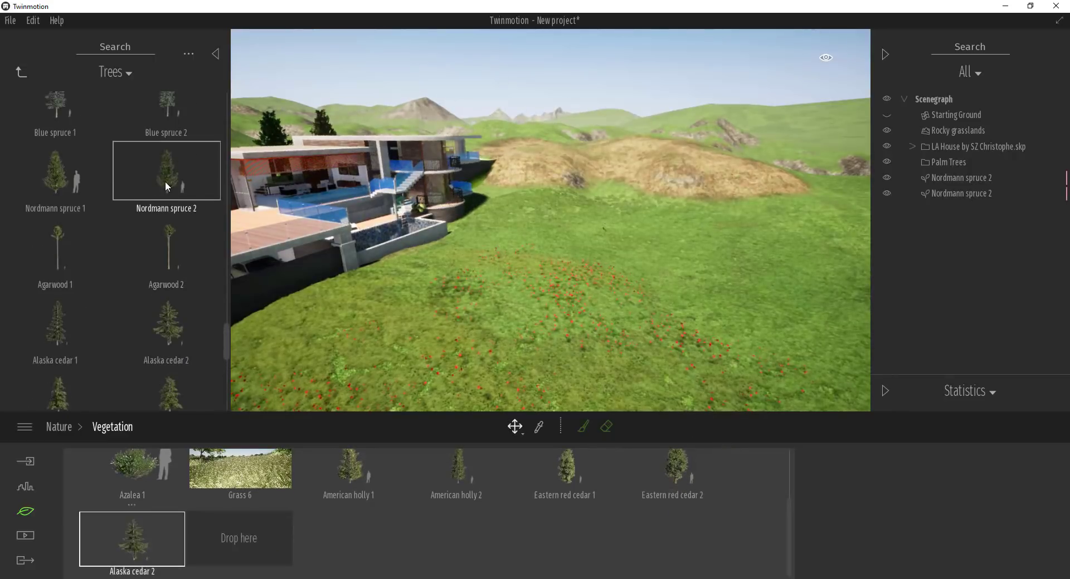
drag(167, 186, 297, 503)
drag(238, 535, 275, 526)
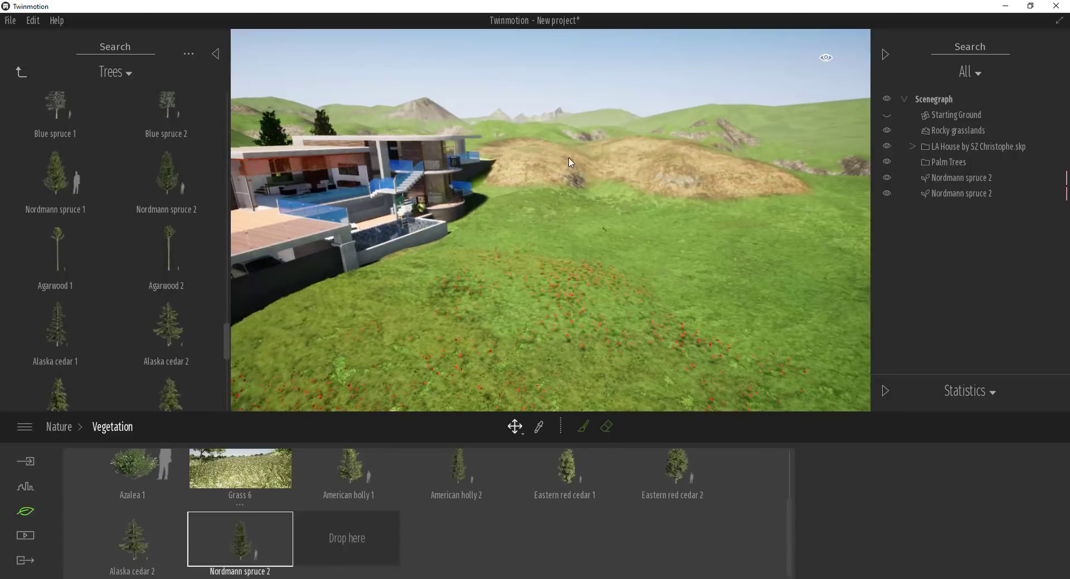
Step: Select the six trees from American holly 1 to Nordmann spruce 2 for painting, with 100% density and a 25 m brush diameter
click(340, 477)
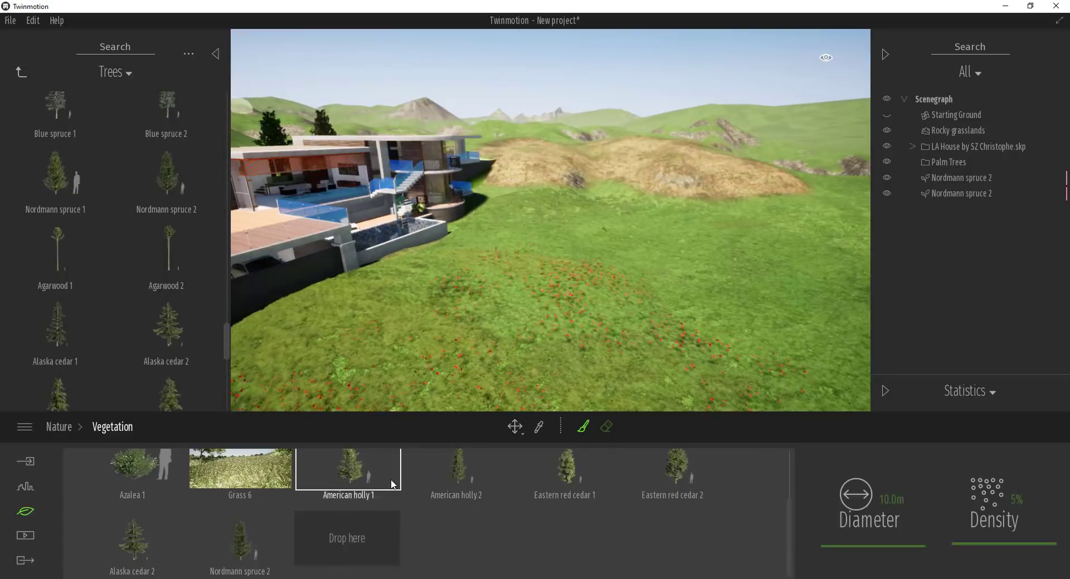
shift+click(246, 541)
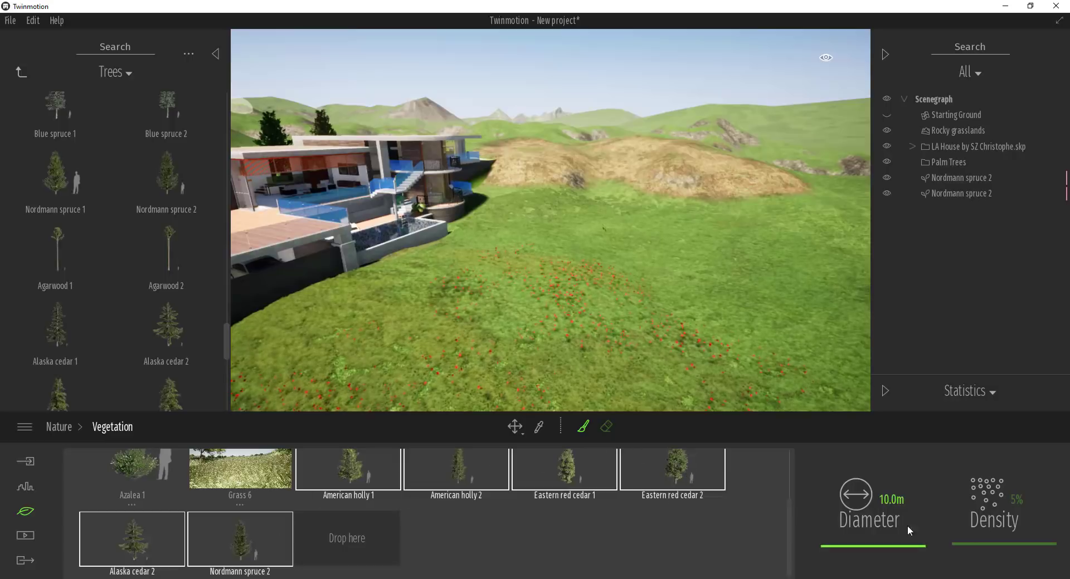
drag(983, 541, 989, 506)
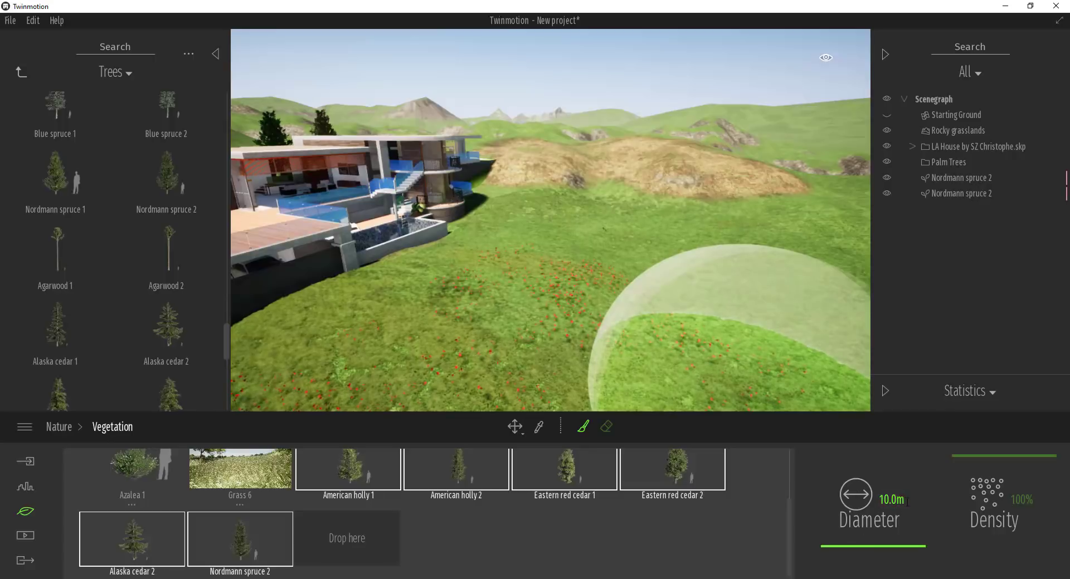
key(Tab)
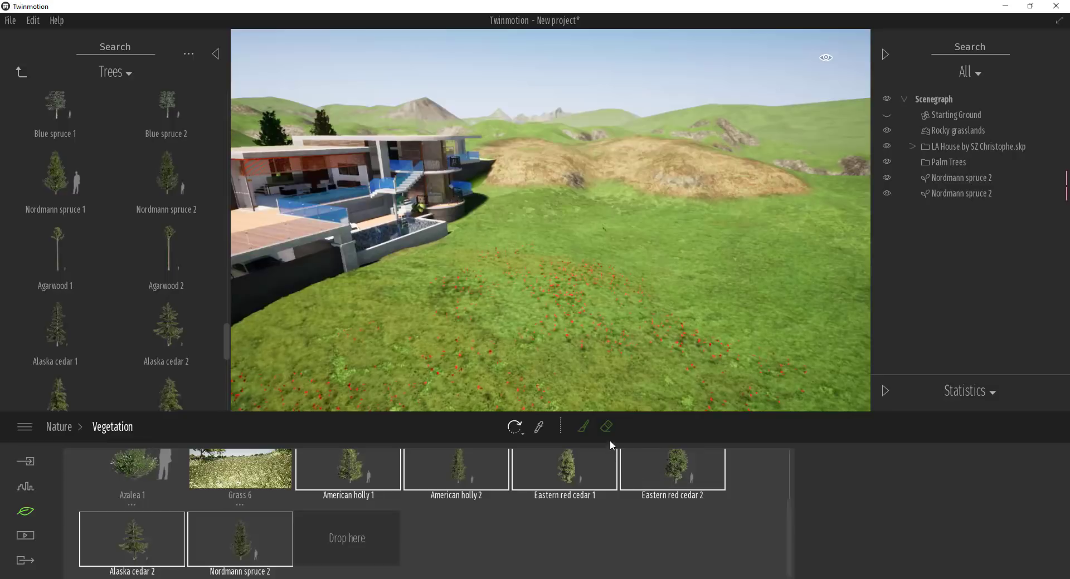
click(583, 427)
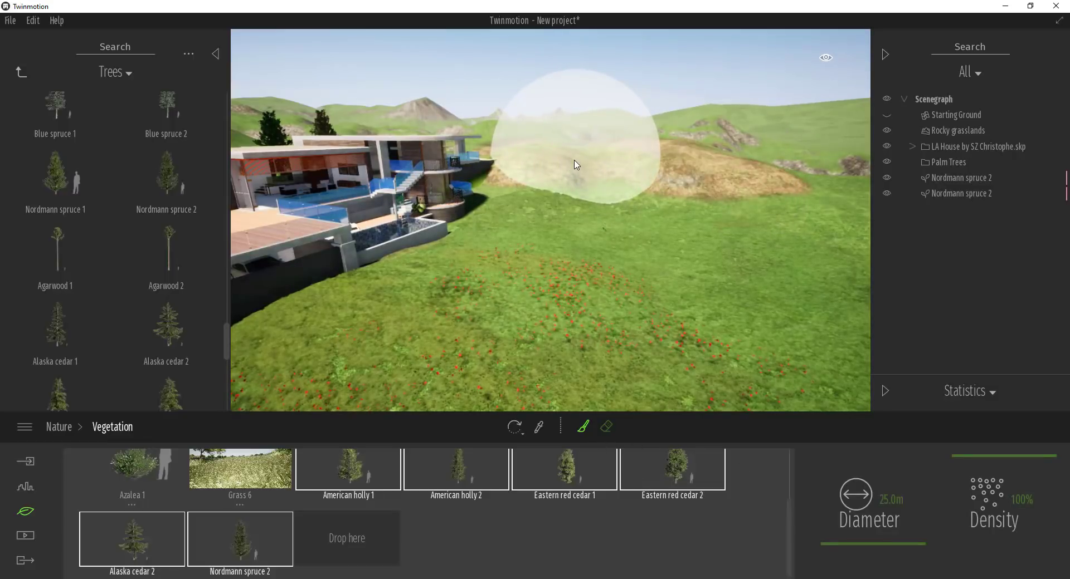
Step: Paint the mixed trees on the bare hill beside the house and in a dense belt across the meadow behind it
click(575, 165)
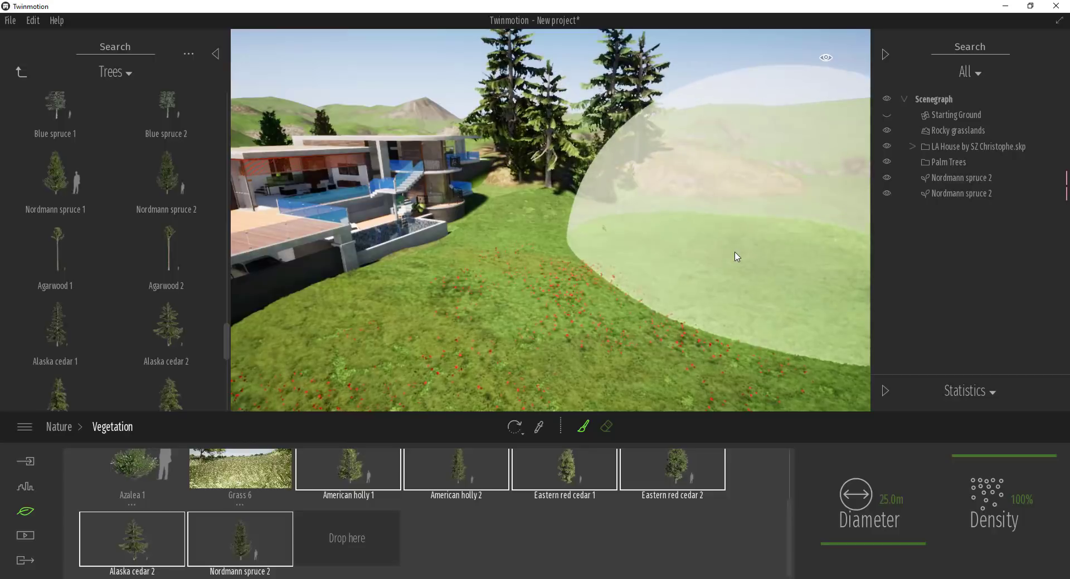
click(700, 174)
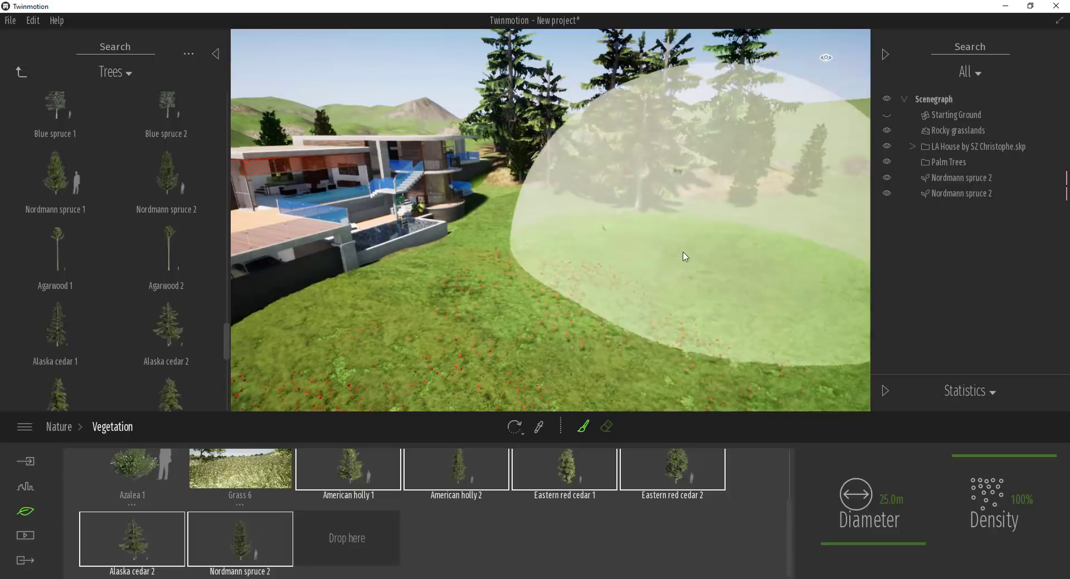
mouse_move(683, 255)
right_down()
mouse_move(768, 260)
mouse_move(724, 254)
mouse_move(657, 271)
mouse_move(705, 270)
mouse_move(674, 248)
mouse_move(697, 265)
mouse_move(691, 250)
mouse_move(700, 252)
mouse_move(677, 262)
mouse_move(635, 248)
mouse_move(611, 149)
right_up()
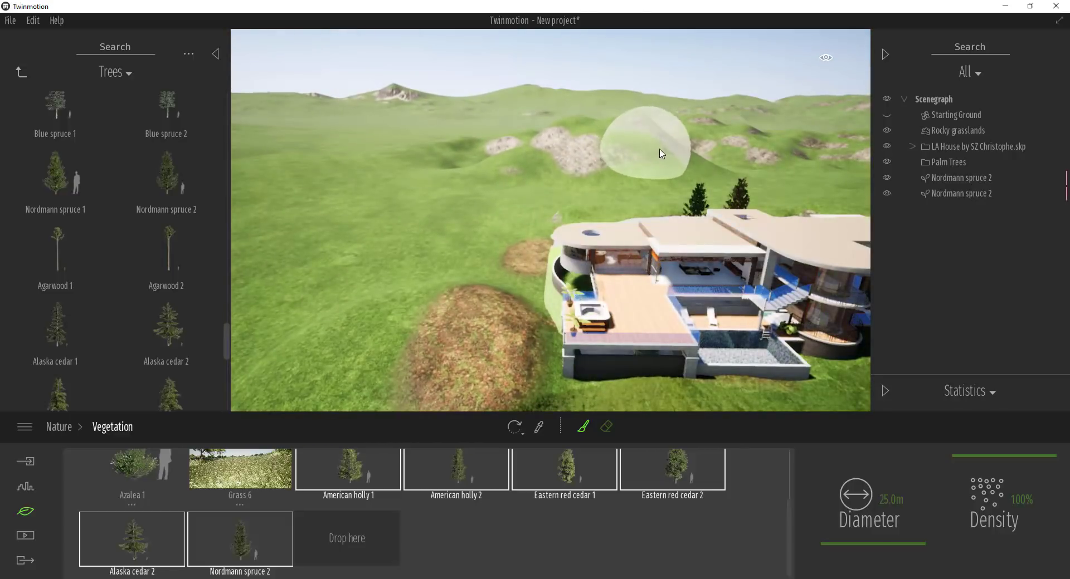
click(694, 166)
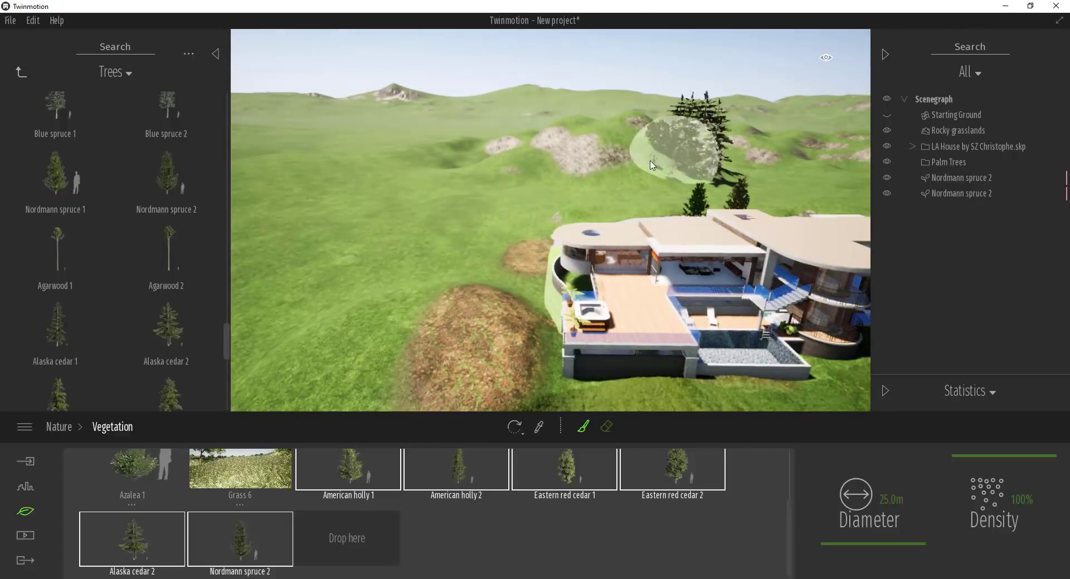
drag(652, 165, 598, 165)
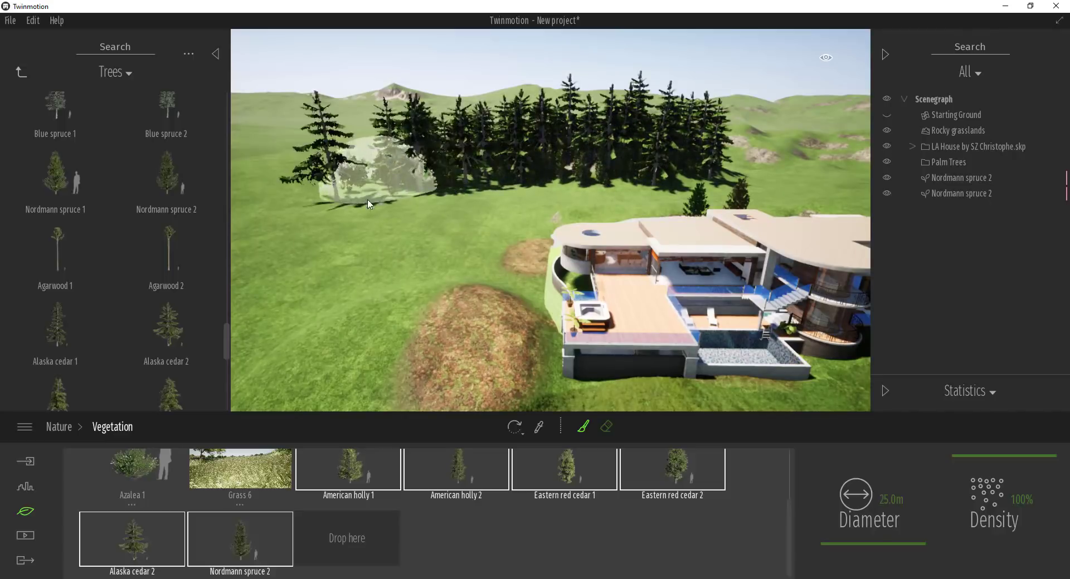
mouse_move(335, 218)
mouse_down()
mouse_move(306, 231)
mouse_move(312, 245)
mouse_up()
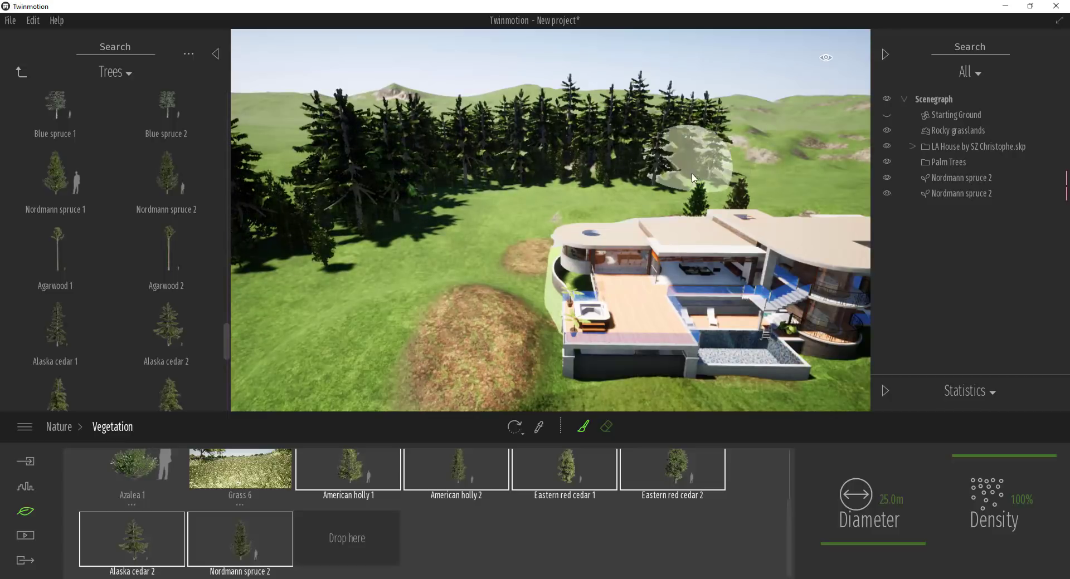
Step: Lower the tree density to 71% and paint trees across the gap behind the house to close the forest belt
mouse_move(672, 174)
right_down()
mouse_move(824, 172)
mouse_move(501, 177)
mouse_move(518, 174)
right_up()
shift+middle_drag(683, 166, 683, 205)
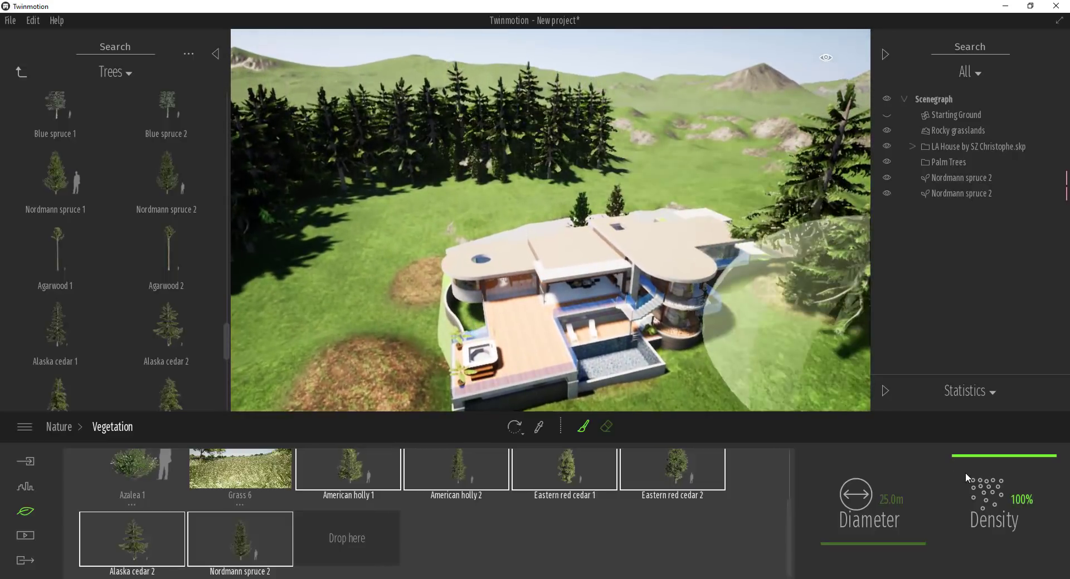
drag(967, 455, 966, 472)
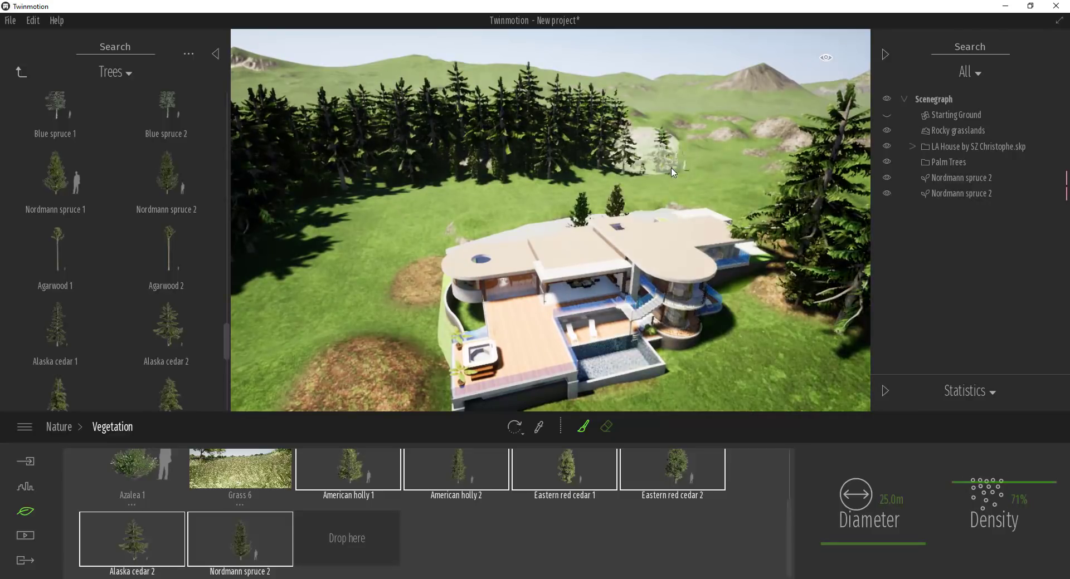
drag(716, 181, 741, 188)
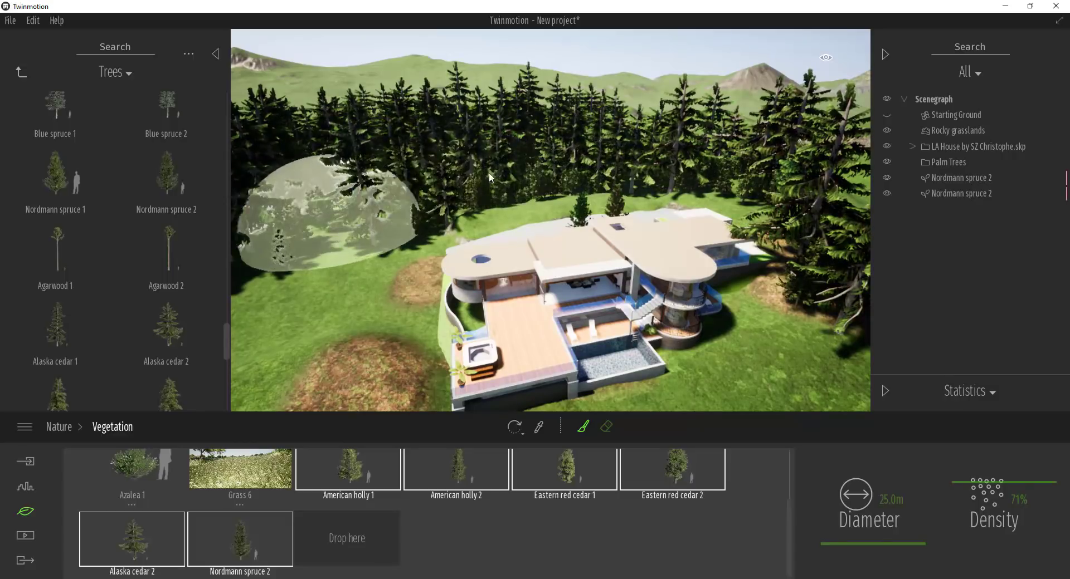
Step: Erase the Alaska cedar 2 trees from the hill beside the house and the forest belt behind it, using a 25 m eraser at 100% density
mouse_move(490, 172)
right_down()
mouse_move(663, 173)
mouse_move(496, 172)
mouse_move(491, 203)
mouse_move(490, 186)
mouse_move(502, 186)
right_up()
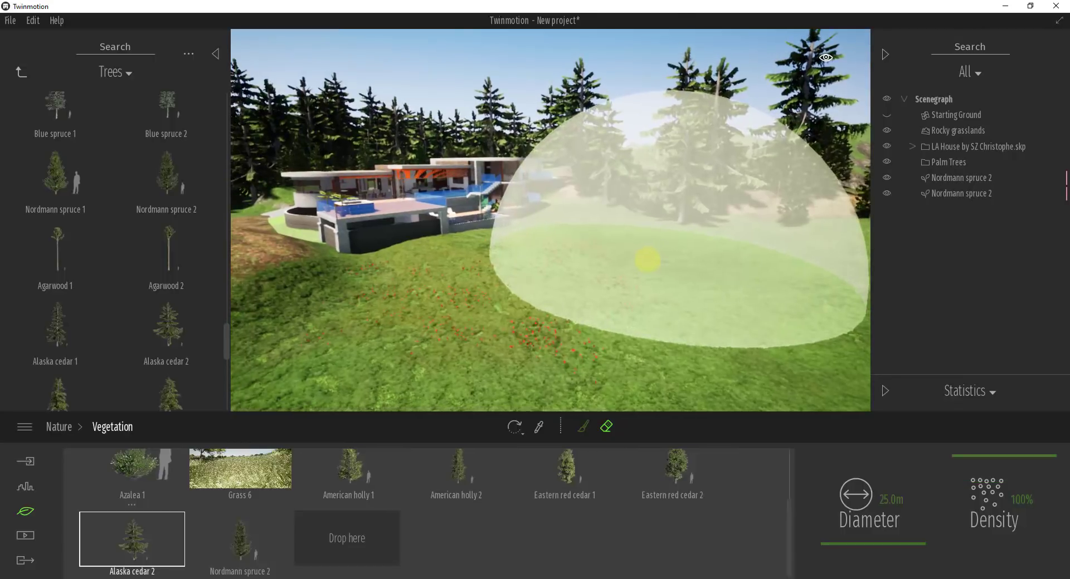
key(e)
right_drag(648, 259, 649, 257)
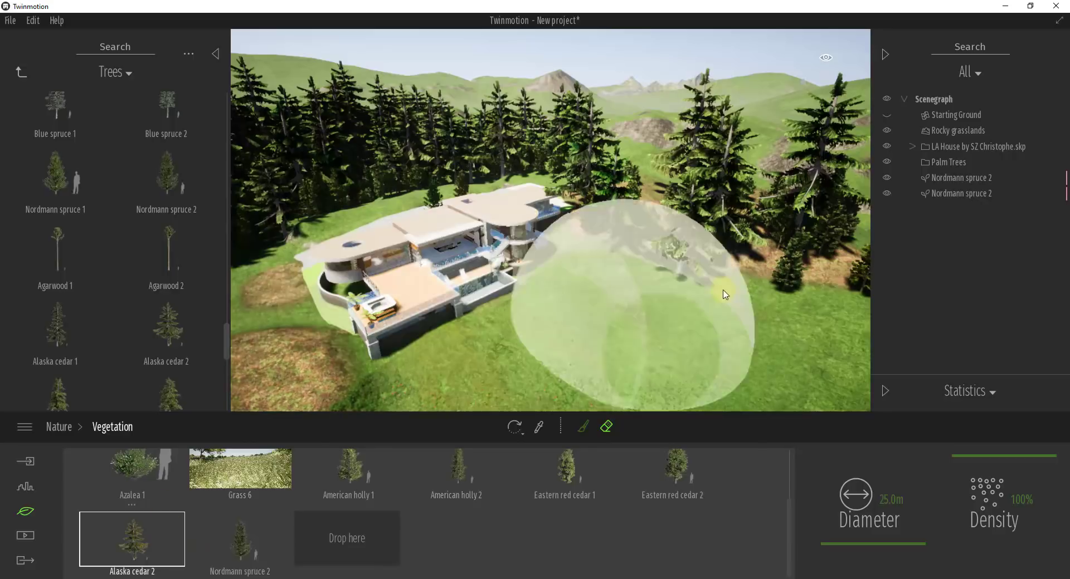
mouse_move(791, 253)
mouse_down()
mouse_move(563, 167)
mouse_move(515, 170)
mouse_move(501, 190)
mouse_move(433, 167)
mouse_up()
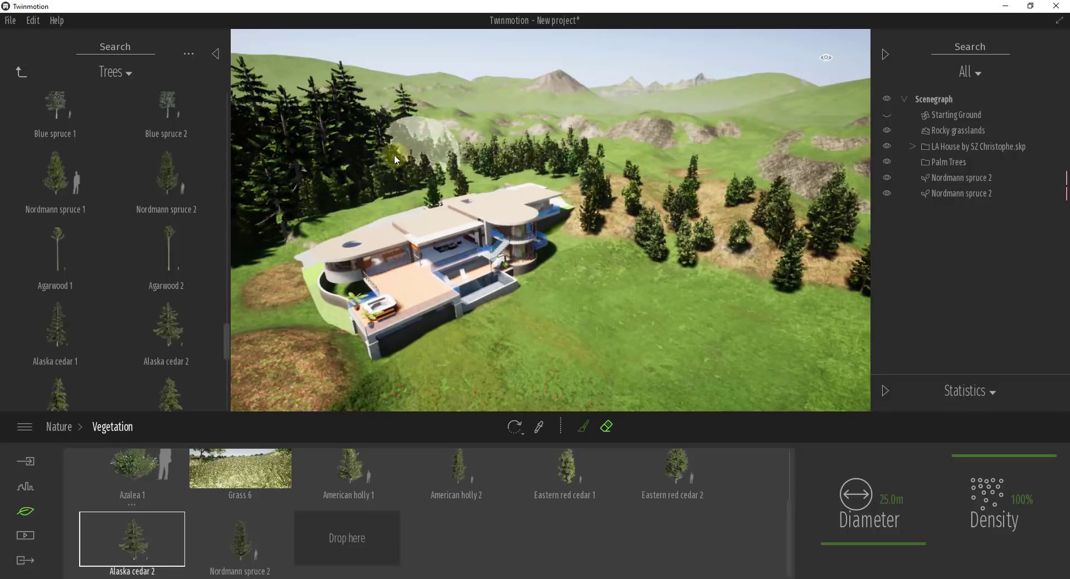
drag(395, 171, 396, 145)
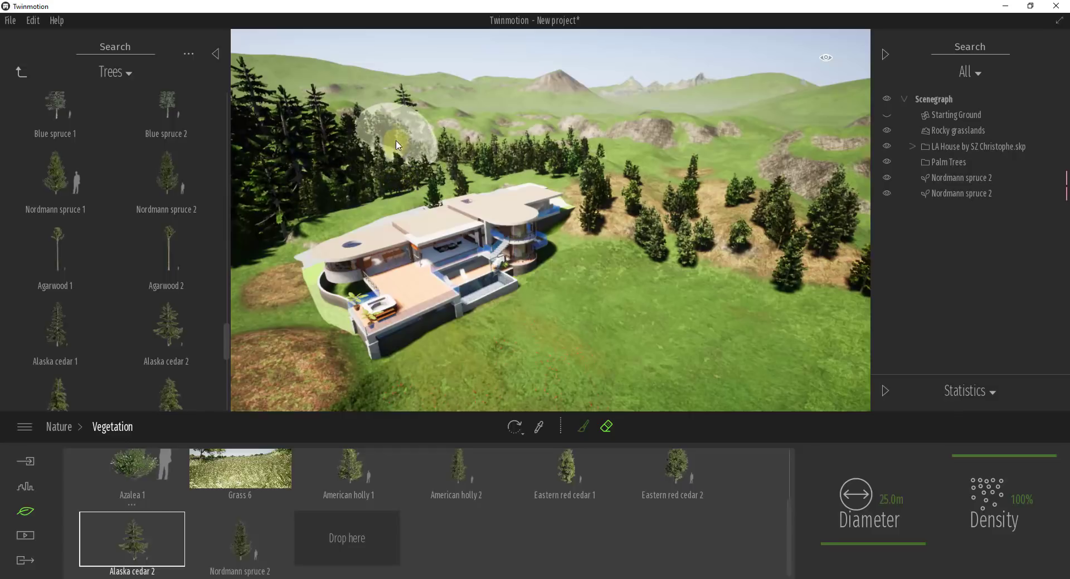
mouse_move(320, 160)
mouse_down()
mouse_move(295, 195)
mouse_move(310, 207)
mouse_up()
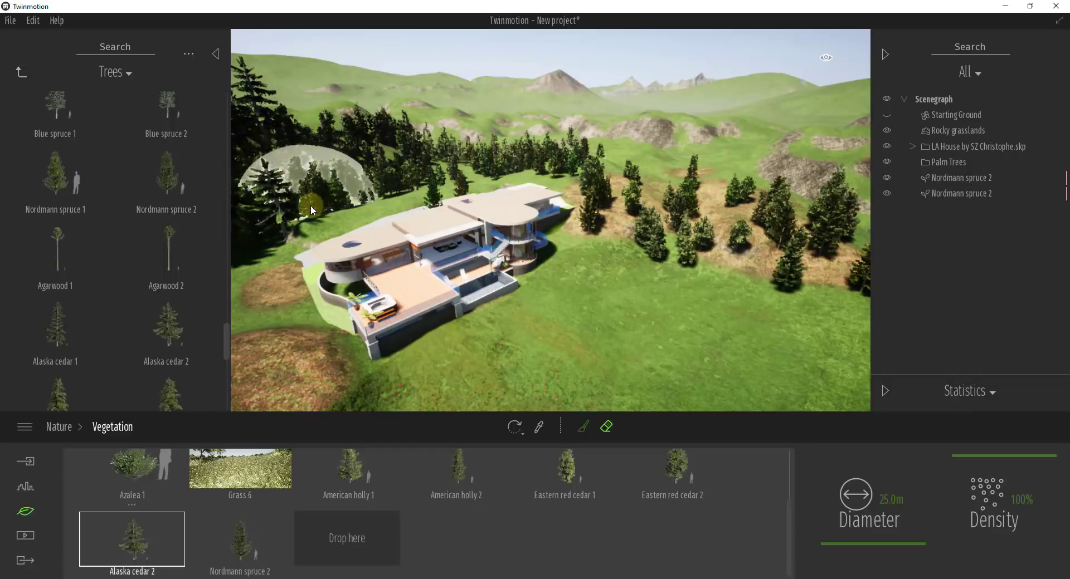
Step: Erase the remaining Alaska cedar 2 trees from the far end of the forest belt
right_drag(447, 149, 500, 162)
mouse_move(499, 162)
mouse_down()
mouse_move(432, 162)
mouse_move(525, 147)
mouse_up()
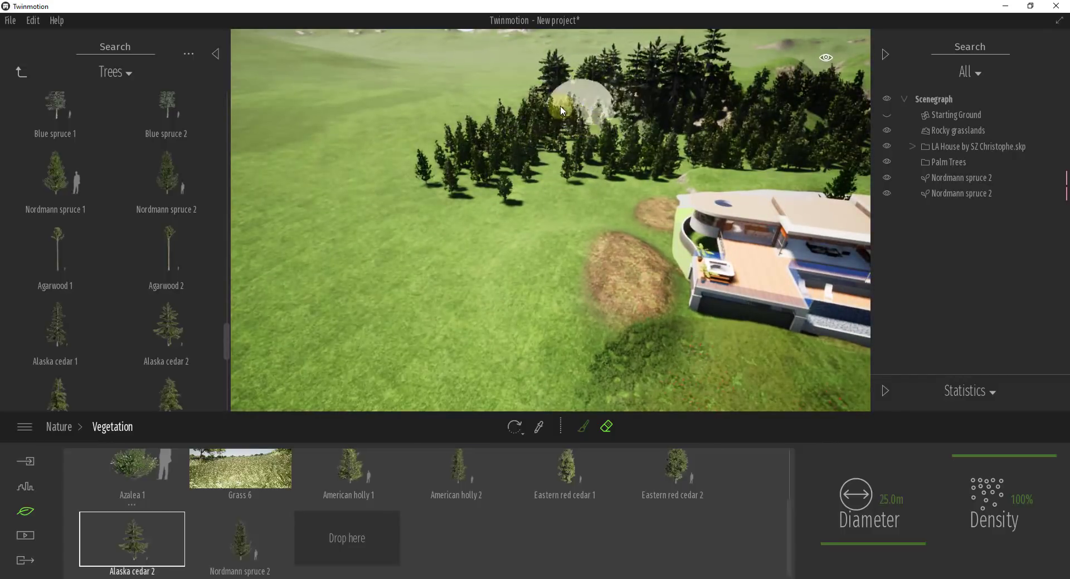
mouse_move(660, 122)
mouse_down()
mouse_move(705, 103)
mouse_move(766, 124)
mouse_move(630, 141)
mouse_up()
mouse_move(602, 146)
right_down()
mouse_move(648, 149)
mouse_move(613, 161)
mouse_move(598, 146)
right_up()
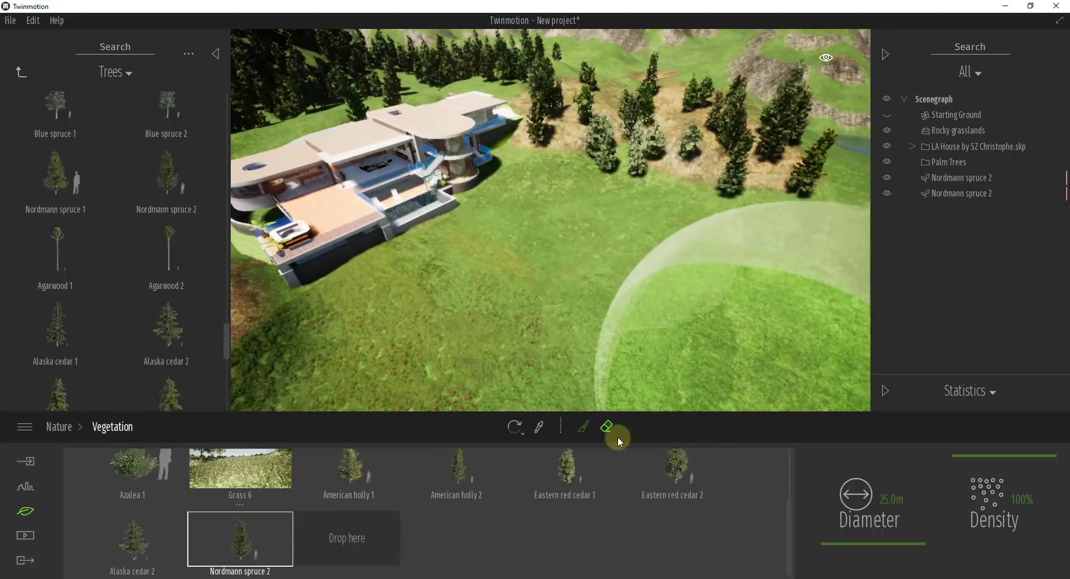
Step: Paint American holly 2, Eastern red cedar 1 and Eastern red cedar 2 at 100% density across the hill beside the house
click(580, 430)
right_drag(586, 167, 547, 235)
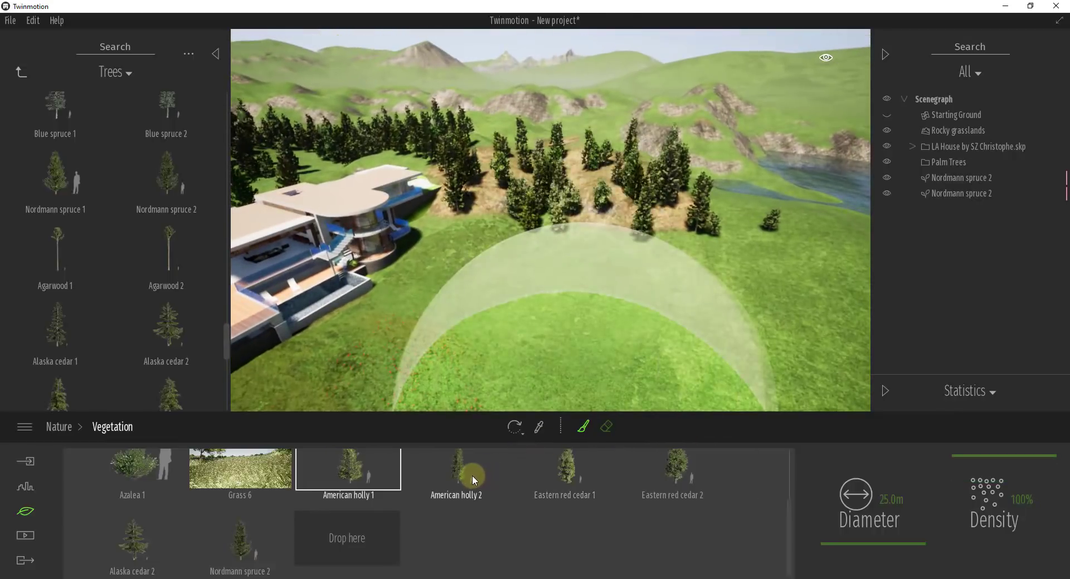
click(473, 475)
ctrl+click(552, 464)
ctrl+click(666, 463)
mouse_move(641, 222)
mouse_down()
mouse_move(604, 187)
mouse_move(399, 153)
mouse_move(509, 146)
mouse_move(582, 168)
mouse_move(523, 176)
mouse_move(517, 192)
mouse_move(563, 206)
mouse_move(725, 207)
mouse_move(541, 193)
mouse_move(494, 163)
mouse_move(547, 157)
mouse_move(527, 138)
mouse_move(386, 148)
mouse_move(342, 163)
mouse_up()
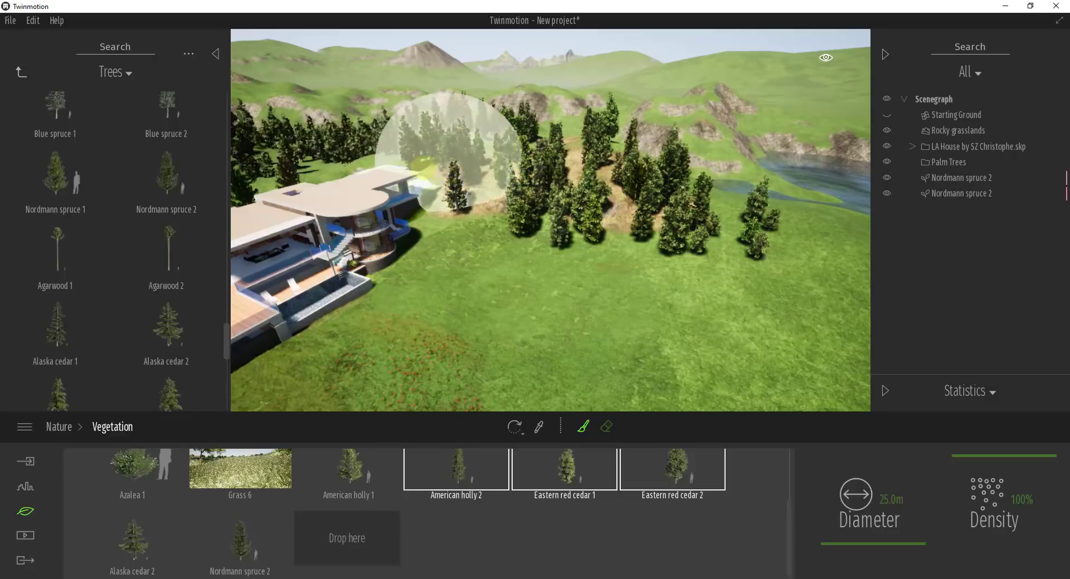
Step: Extend the holly and red cedar forest over the open meadow and soil patches on the other side of the house
mouse_move(466, 167)
right_down()
mouse_move(427, 167)
mouse_move(457, 169)
mouse_move(454, 196)
right_up()
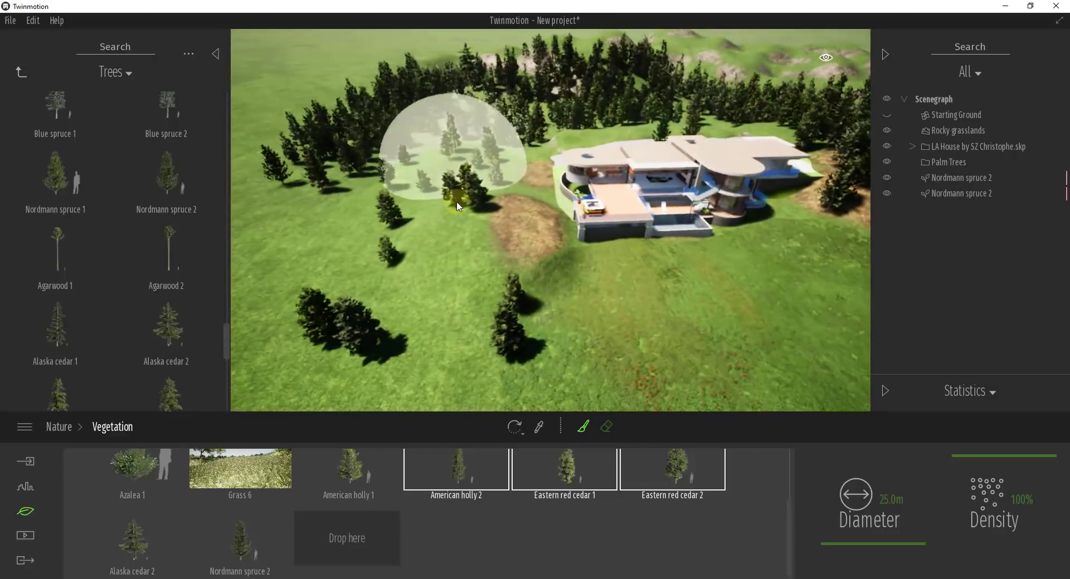
mouse_move(454, 196)
mouse_down()
mouse_move(390, 294)
mouse_move(433, 324)
mouse_move(413, 187)
mouse_move(489, 134)
mouse_move(592, 91)
mouse_up()
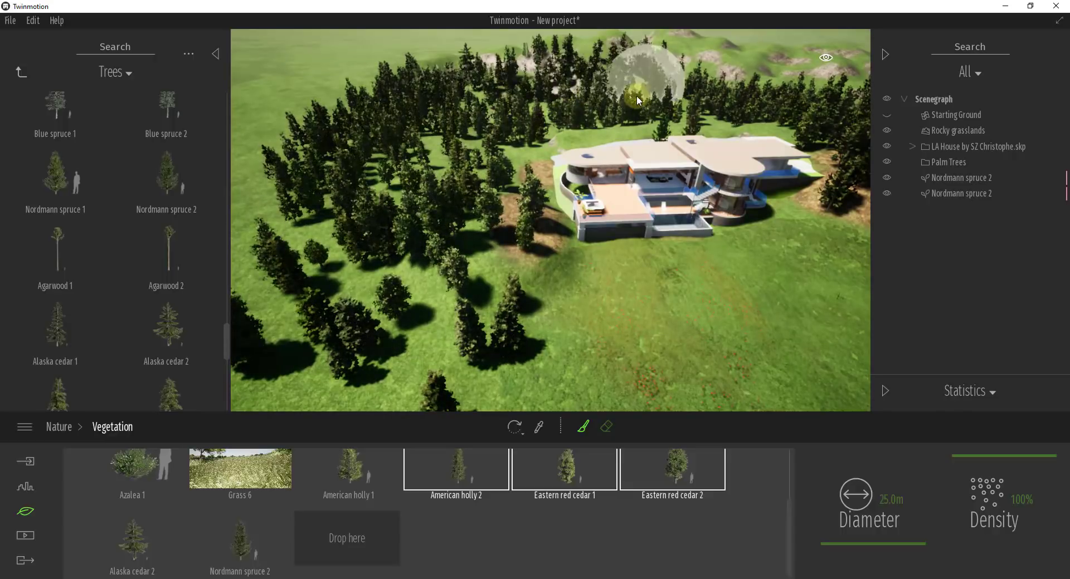
mouse_move(638, 101)
right_down()
mouse_move(627, 89)
mouse_move(694, 119)
mouse_move(636, 87)
mouse_move(701, 92)
right_up()
key(w)
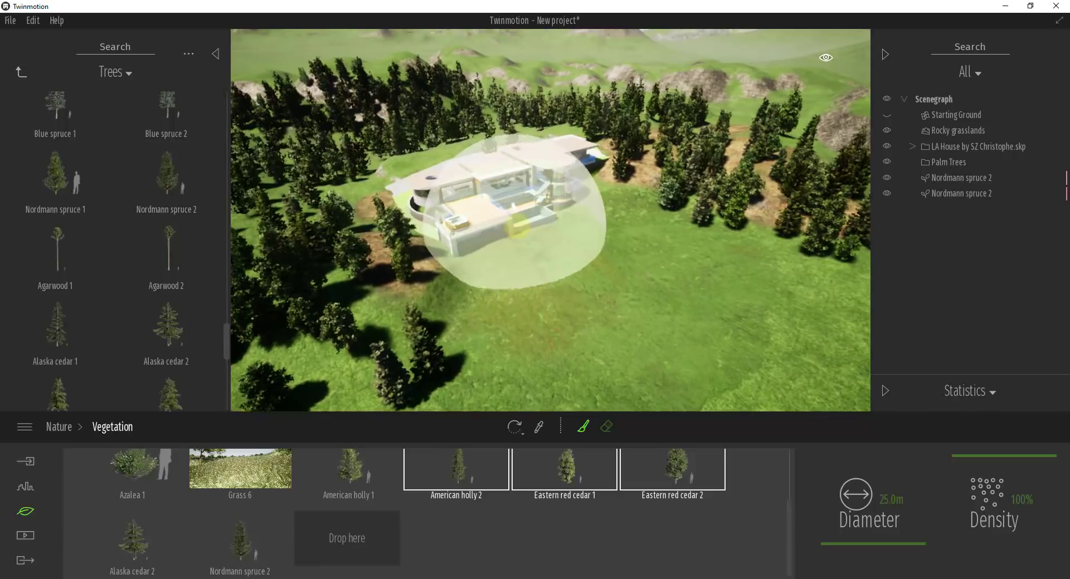
Step: Place a single Nordmann spruce 2 among the trees on the hill and make two copies of it there
right_drag(516, 228, 537, 221)
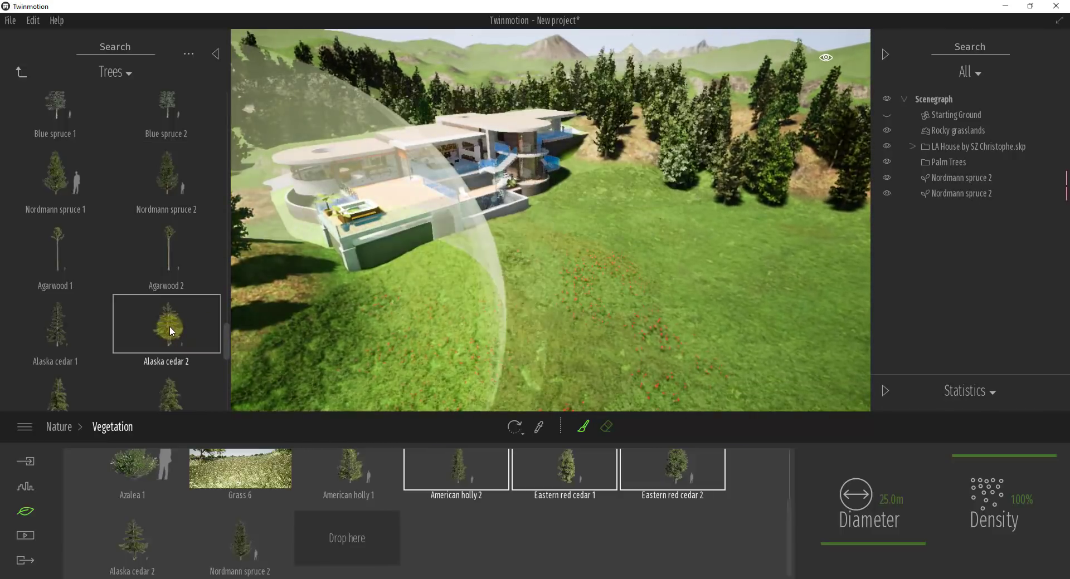
scroll(183, 243, up, 1)
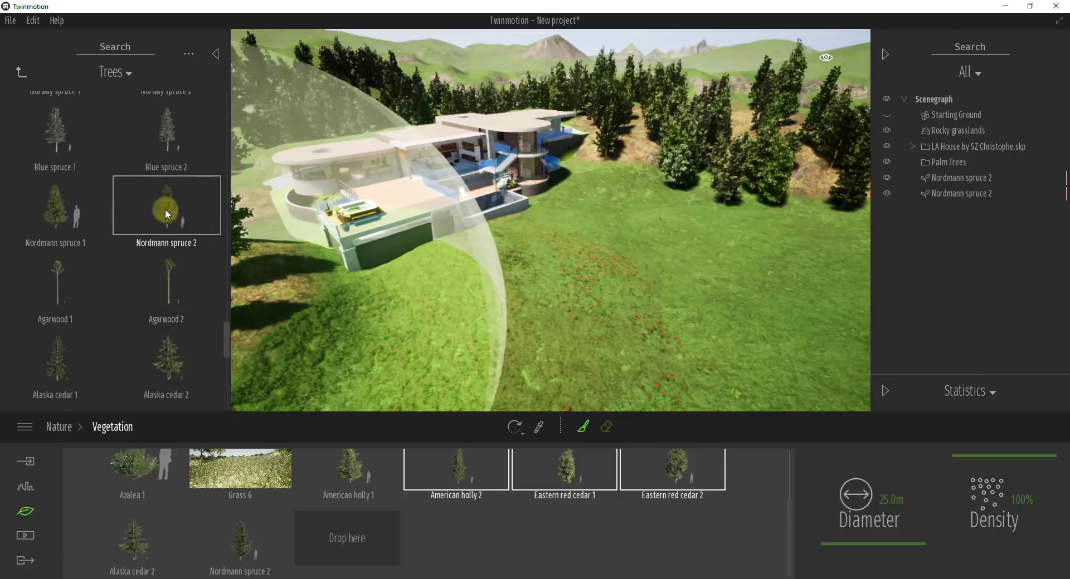
mouse_move(166, 210)
mouse_down()
mouse_move(577, 164)
mouse_move(636, 145)
mouse_move(634, 157)
mouse_up()
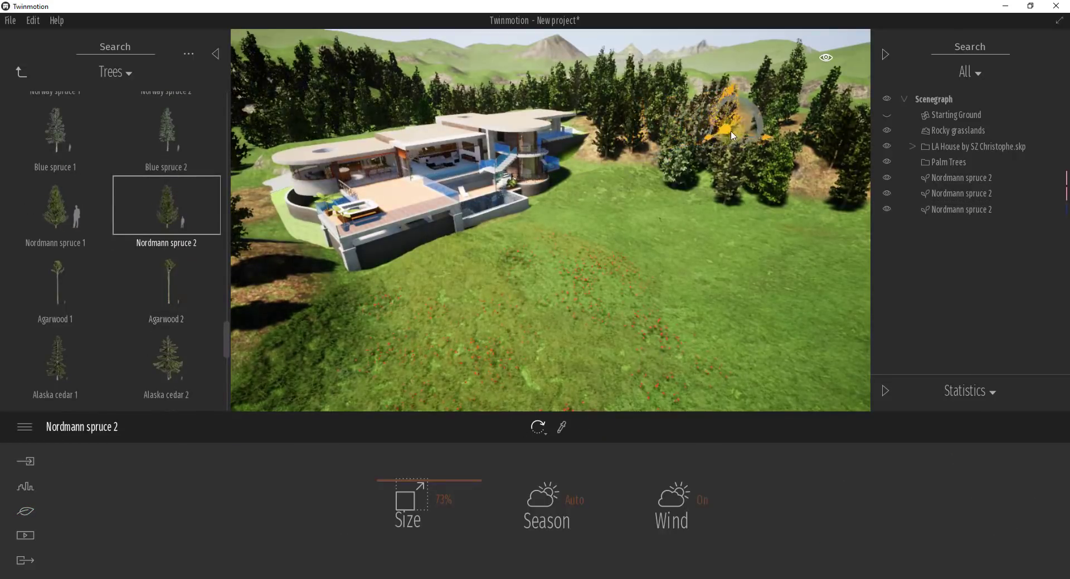
shift+drag(742, 132, 732, 198)
click(497, 370)
click(497, 370)
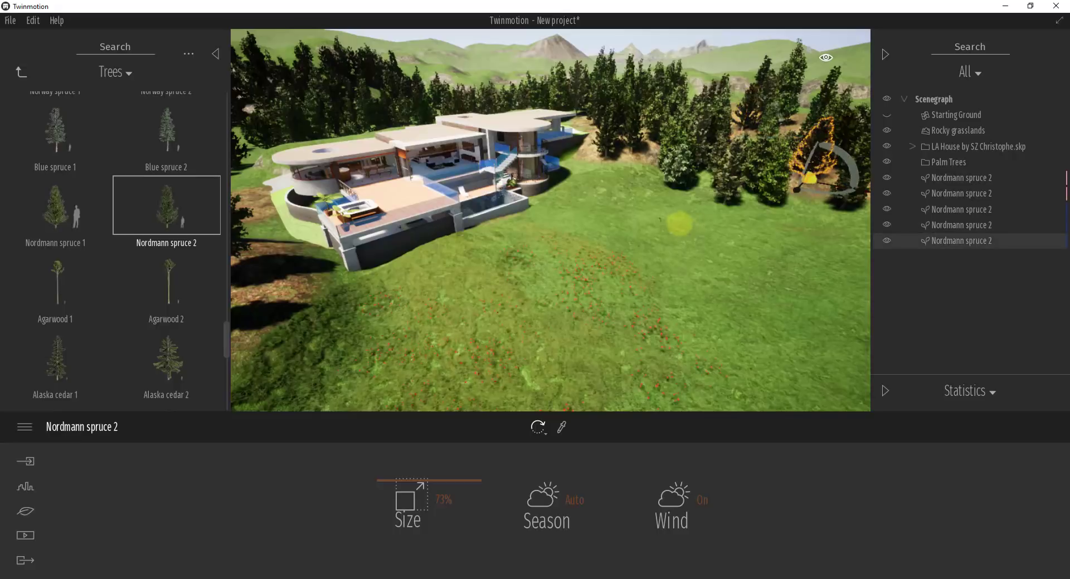
Step: Copy the individually placed Nordmann spruce 2 from behind the house to the forest edge by the soil patches
right_drag(677, 224, 658, 238)
click(425, 246)
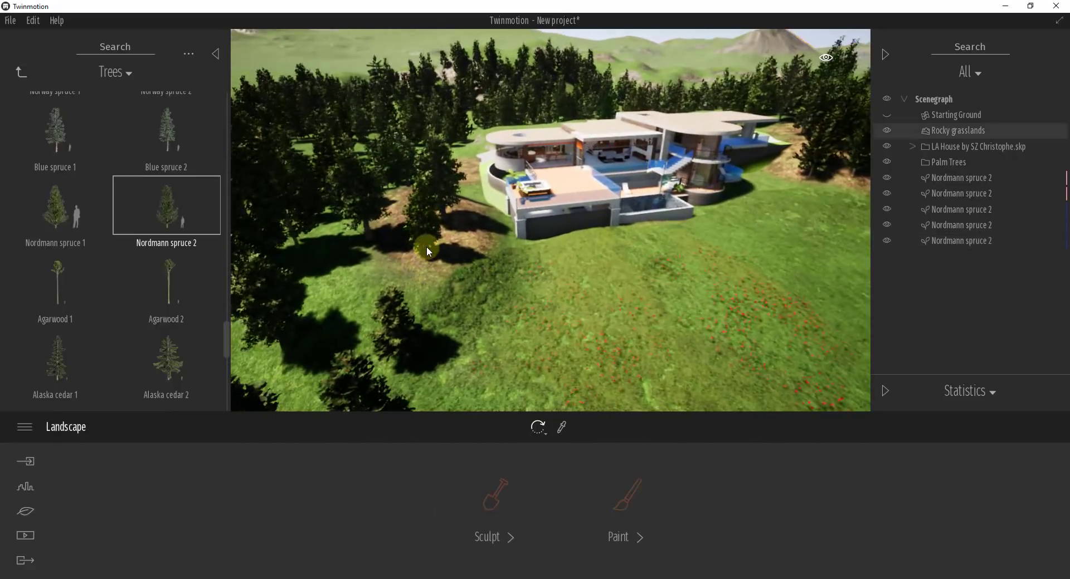
right_drag(419, 224, 1031, 159)
click(958, 181)
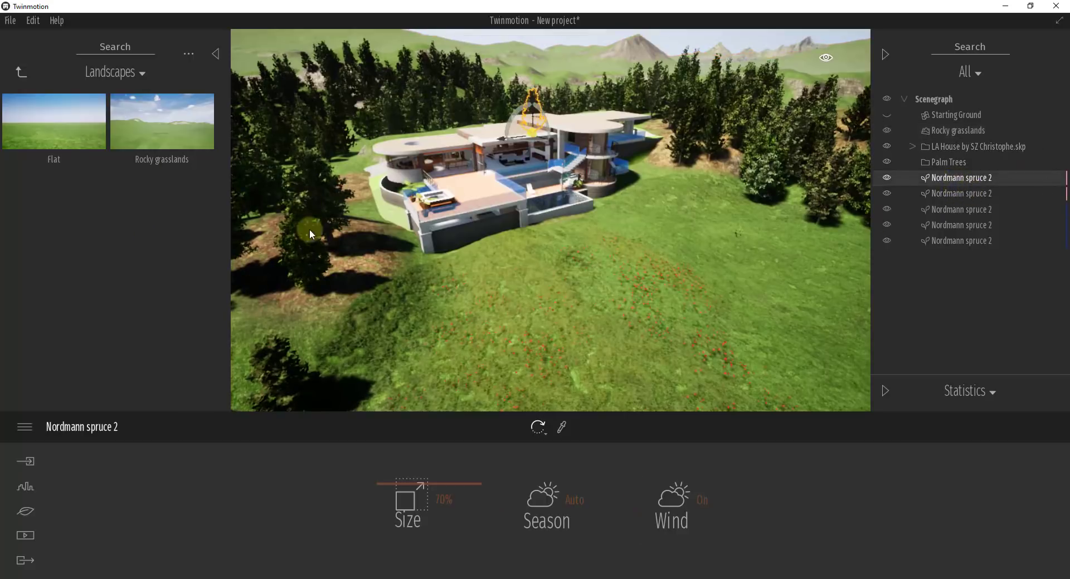
shift+drag(323, 249, 288, 317)
click(503, 365)
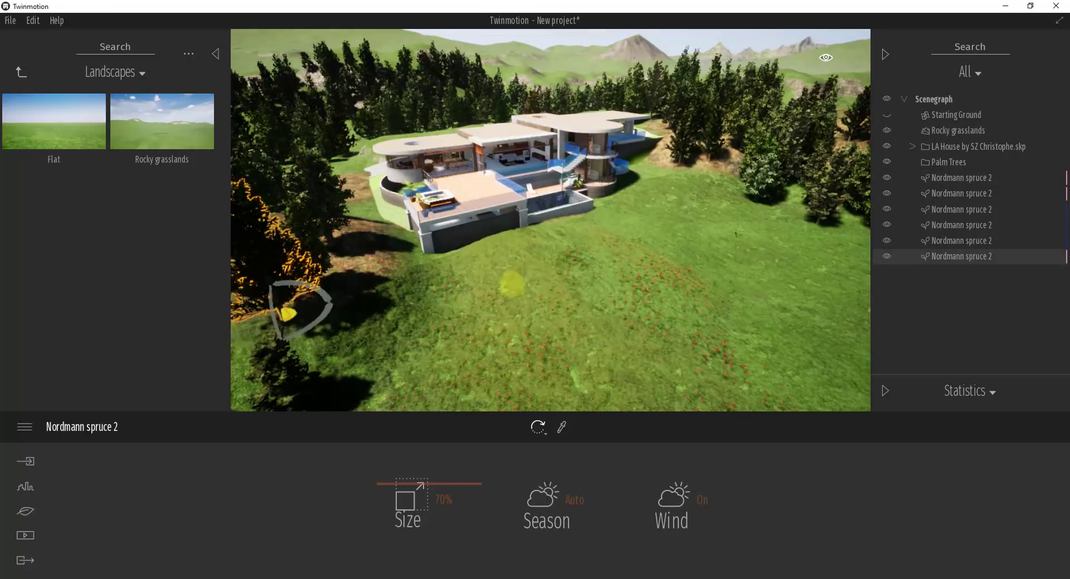
drag(509, 281, 509, 282)
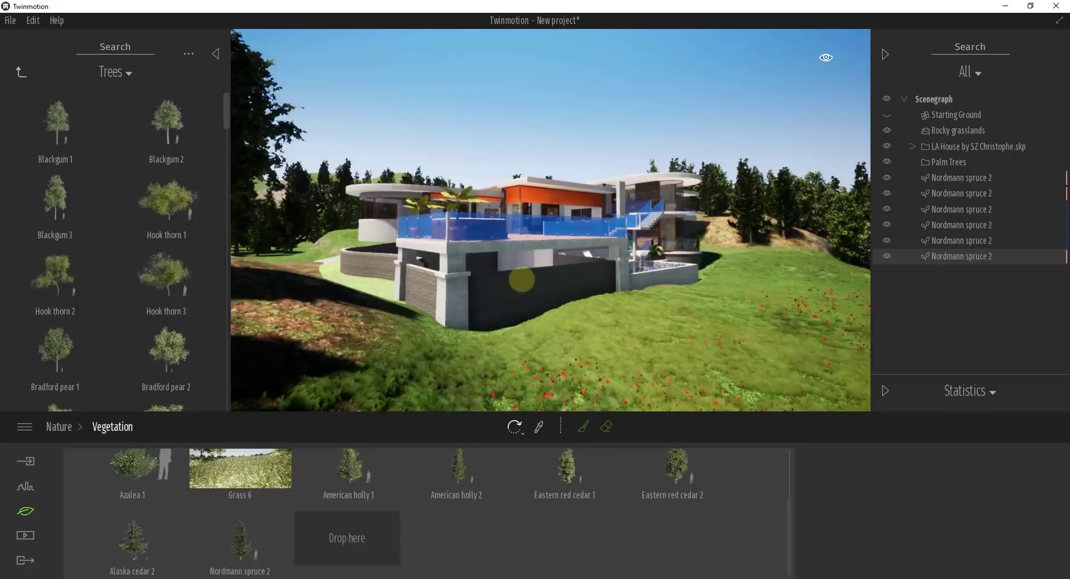
right_drag(522, 280, 681, 251)
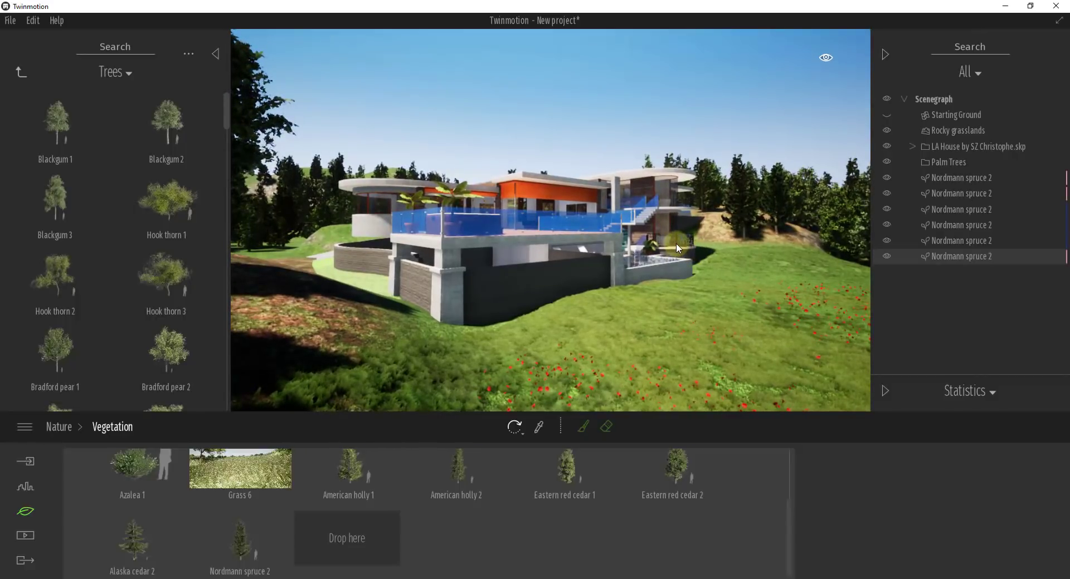
mouse_move(677, 243)
right_down()
mouse_move(690, 242)
mouse_move(677, 241)
right_up()
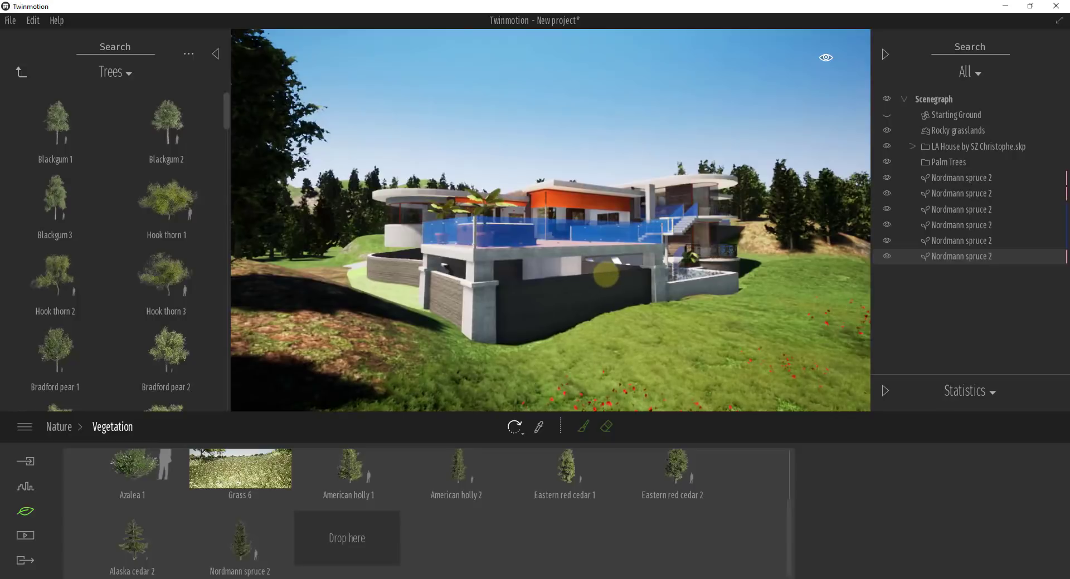
drag(605, 274, 607, 277)
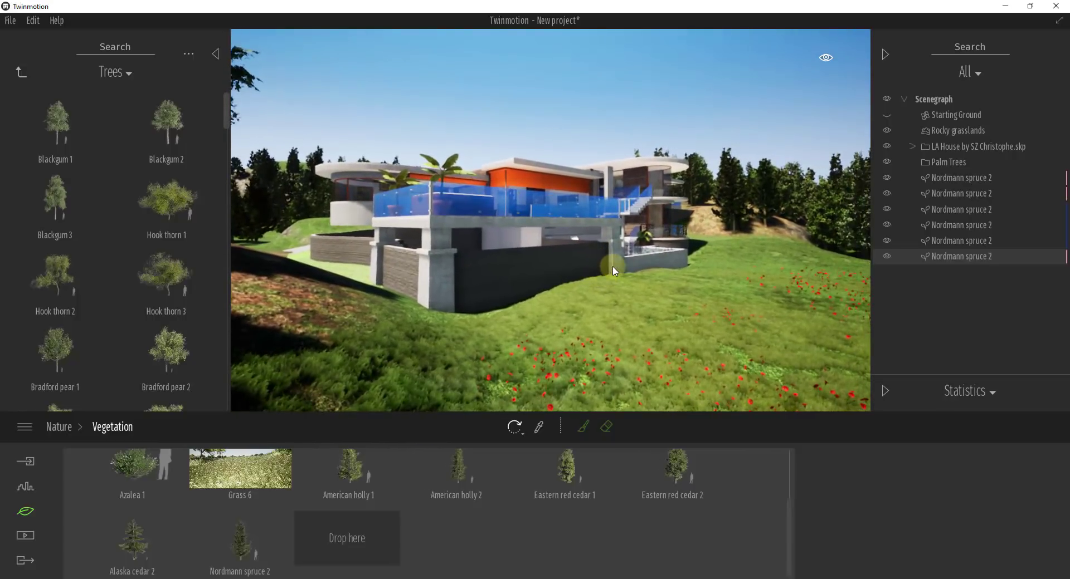